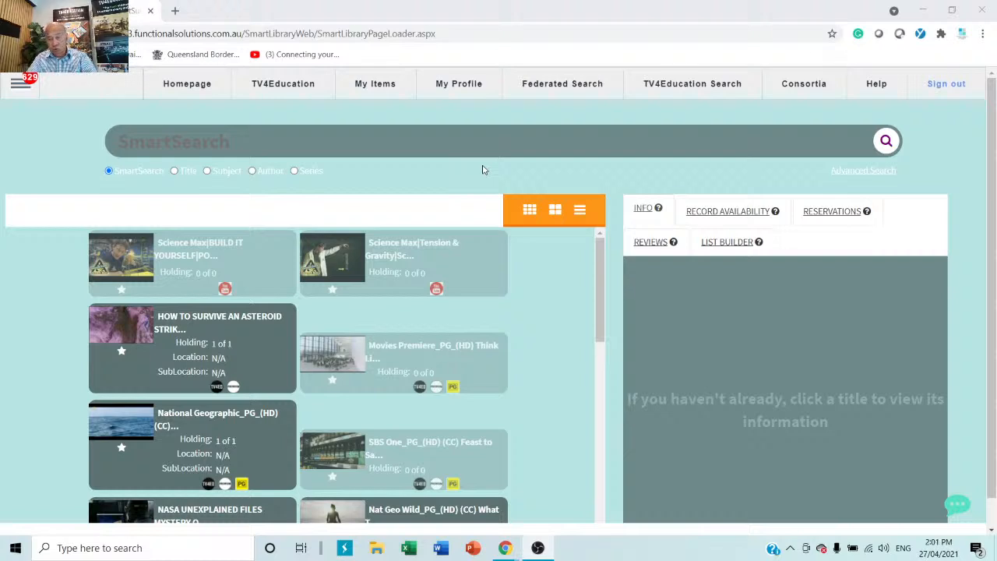
# Review the Settings, Configuration and Patron entries available to the library administrator
pyautogui.click(17, 86)
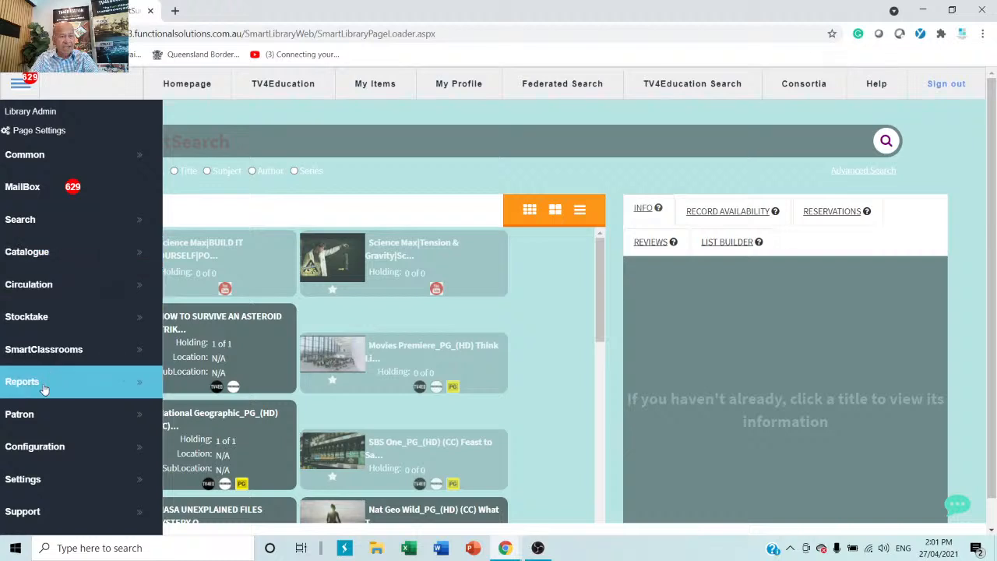
pyautogui.click(53, 482)
pyautogui.scroll(-2, 53, 476)
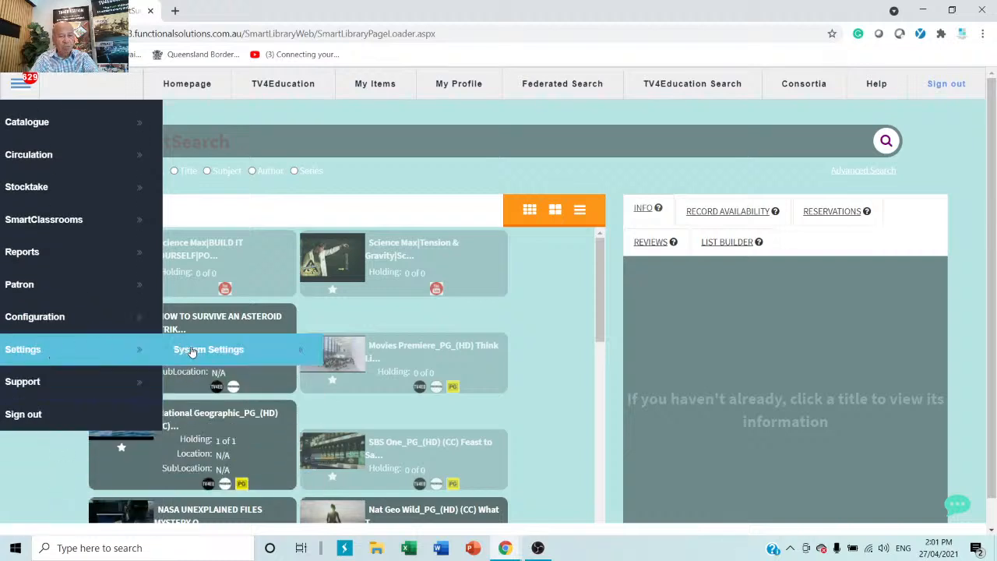
pyautogui.click(31, 320)
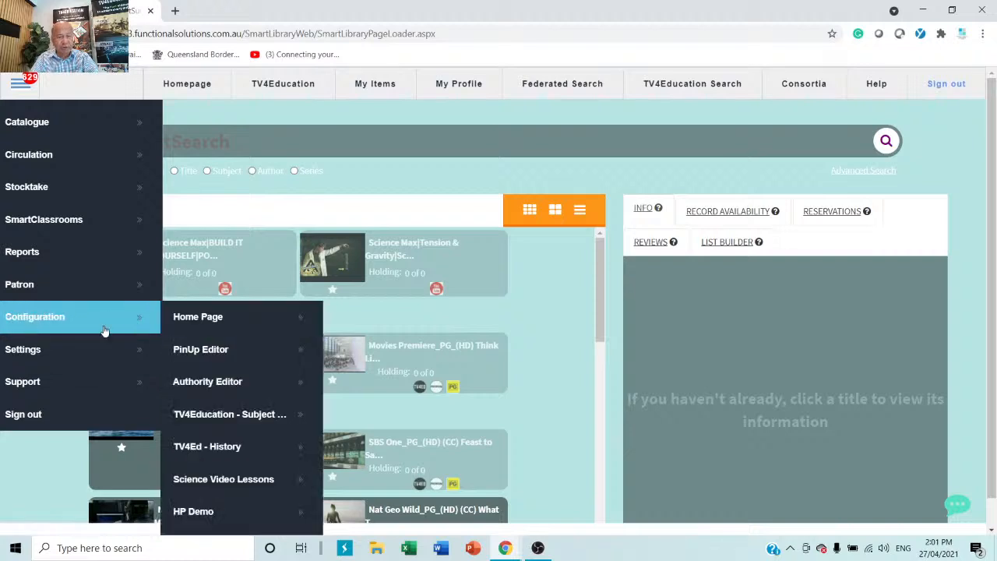
pyautogui.scroll(2, 103, 306)
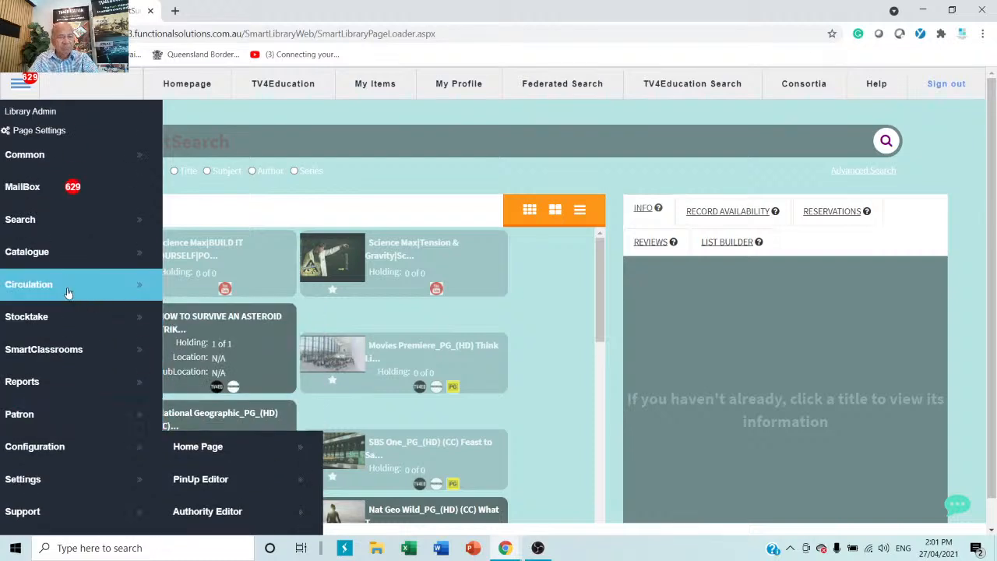
pyautogui.click(20, 417)
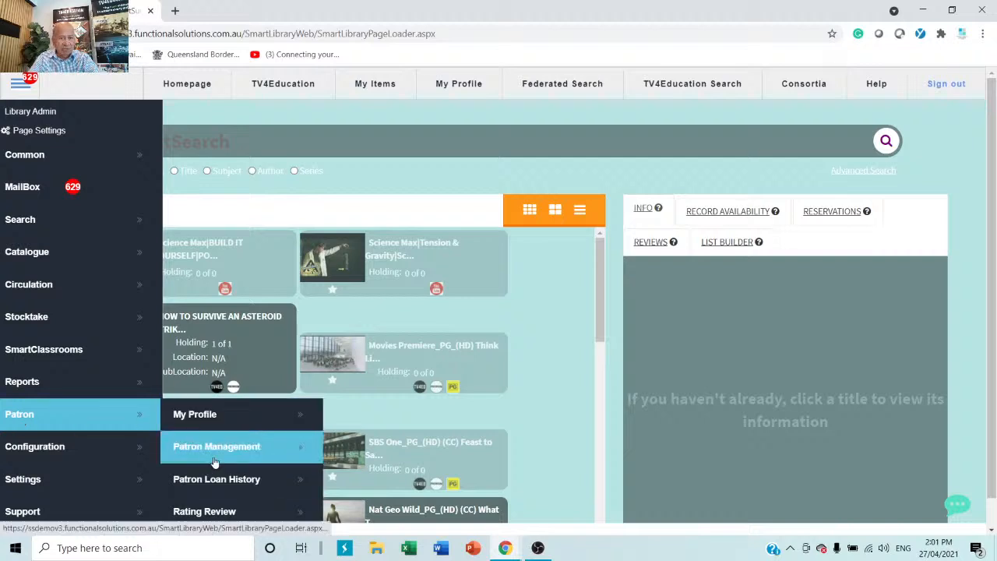
pyautogui.click(44, 448)
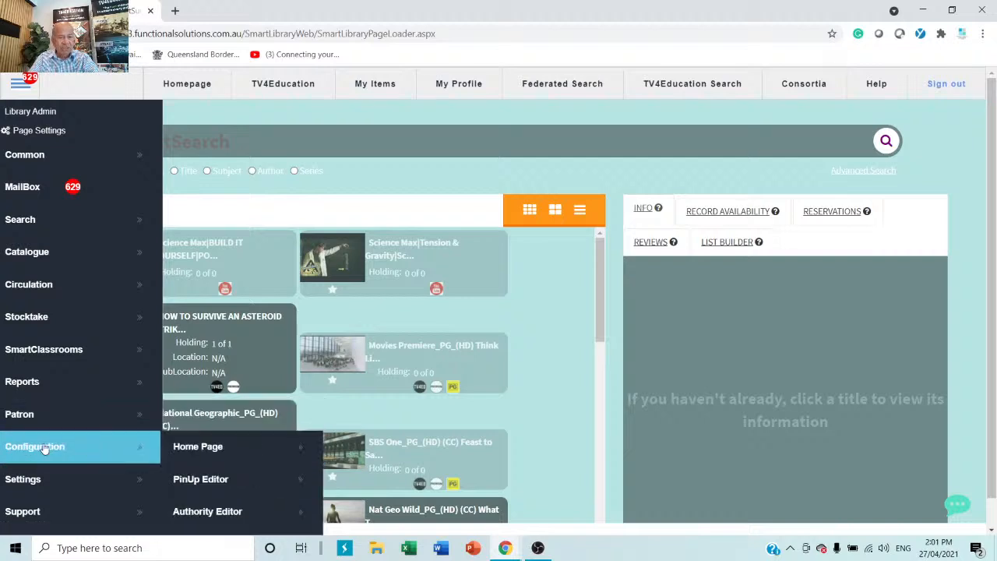
pyautogui.scroll(-3, 204, 460)
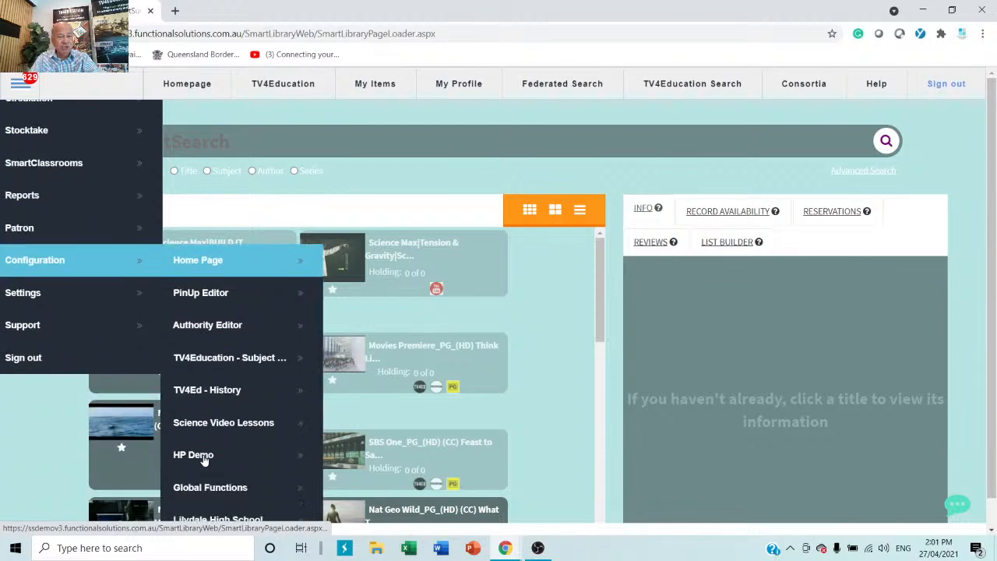
pyautogui.scroll(3, 204, 460)
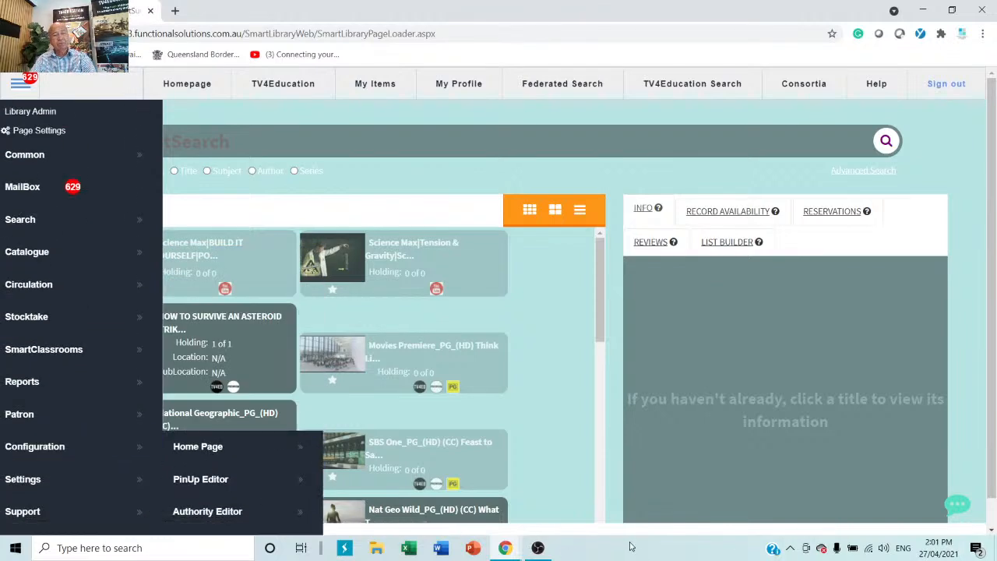
pyautogui.scroll(-3, 284, 494)
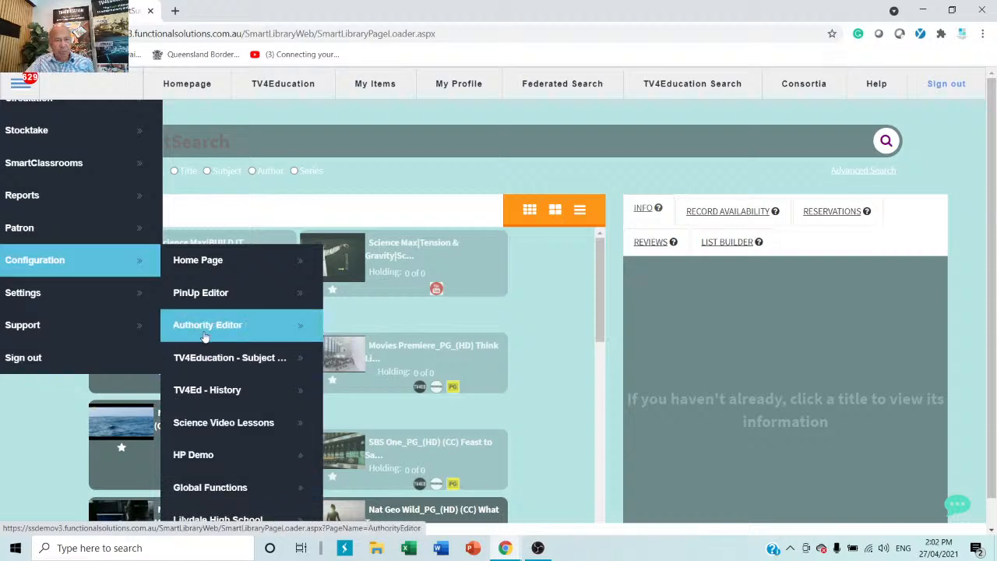
# Open Patron Management and advance two records to the patron with the Teacher role
pyautogui.moveTo(101, 234)
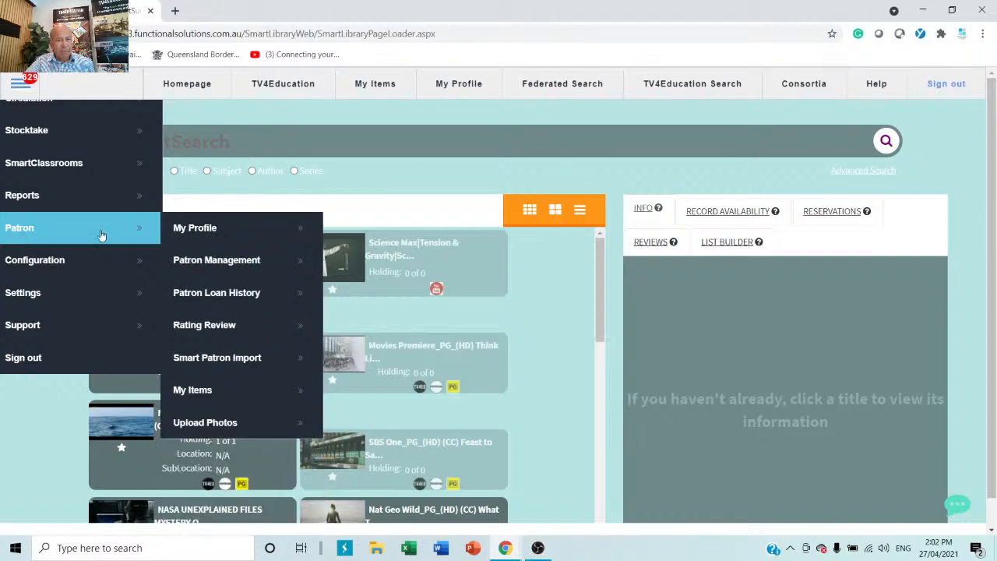
pyautogui.click(231, 270)
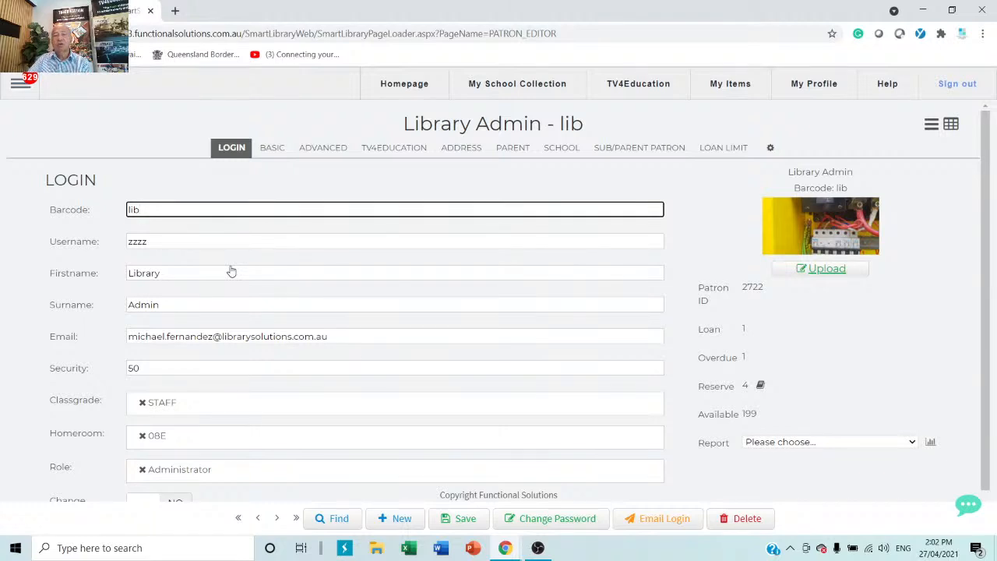
pyautogui.click(277, 520)
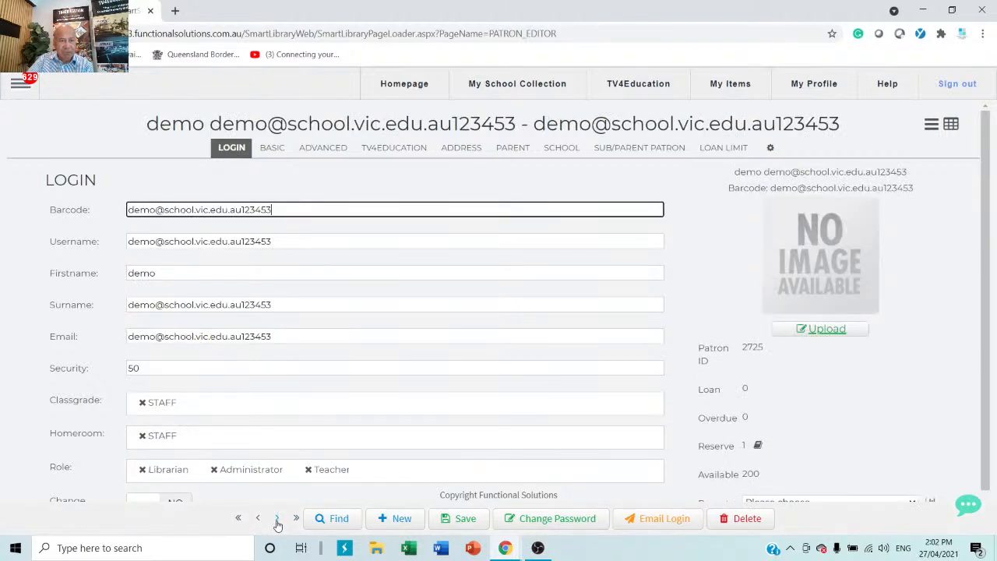
pyautogui.click(277, 520)
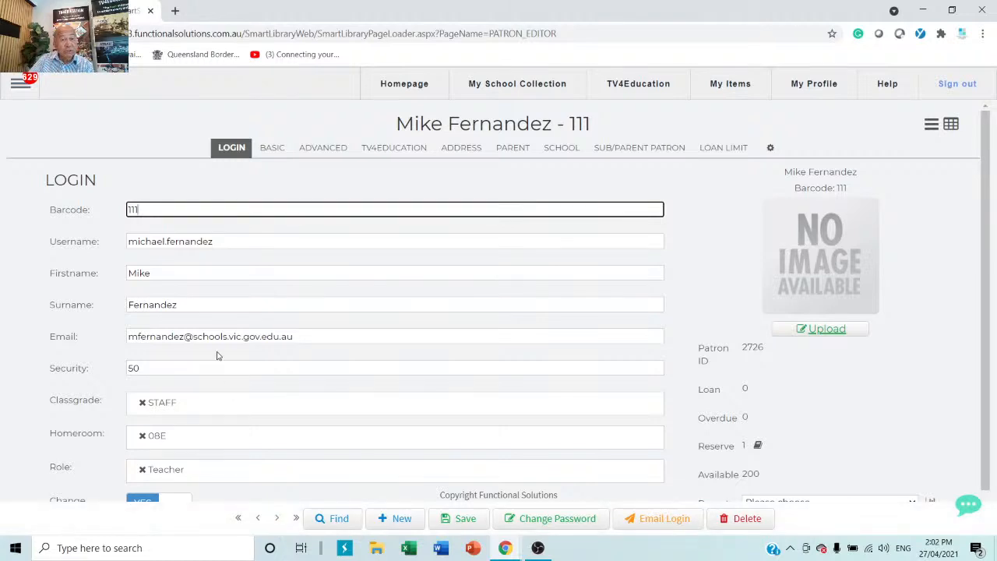
# Examine the full list of assignable roles for this patron, close it unchanged, and highlight the Classgrade label
pyautogui.scroll(-1, 249, 263)
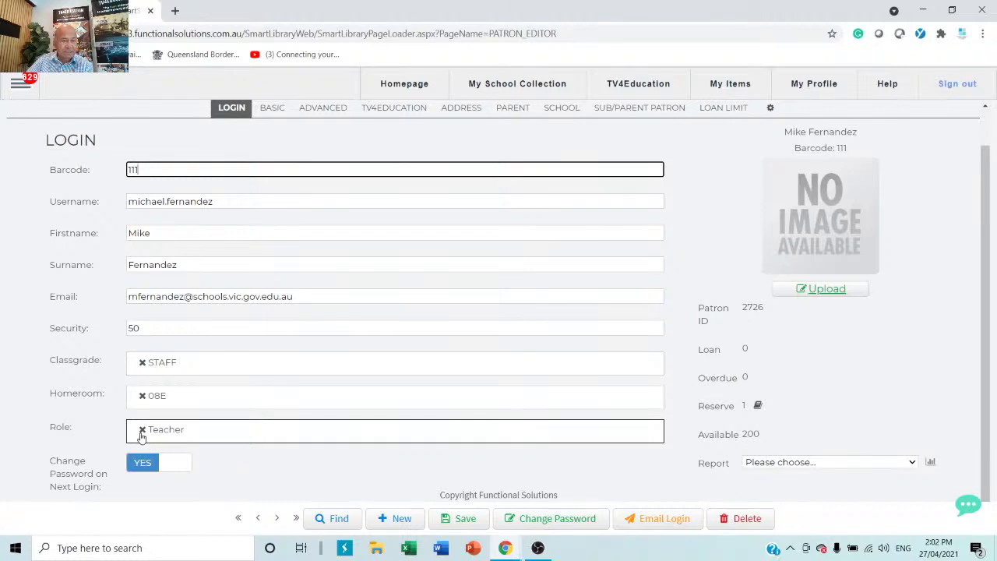
pyautogui.click(239, 440)
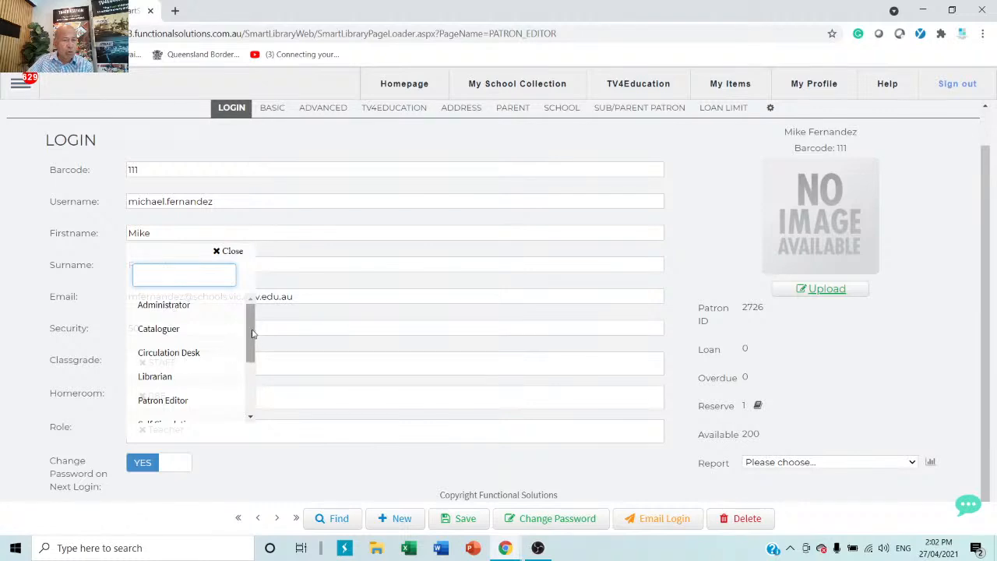
pyautogui.moveTo(247, 335); pyautogui.dragTo(244, 421)
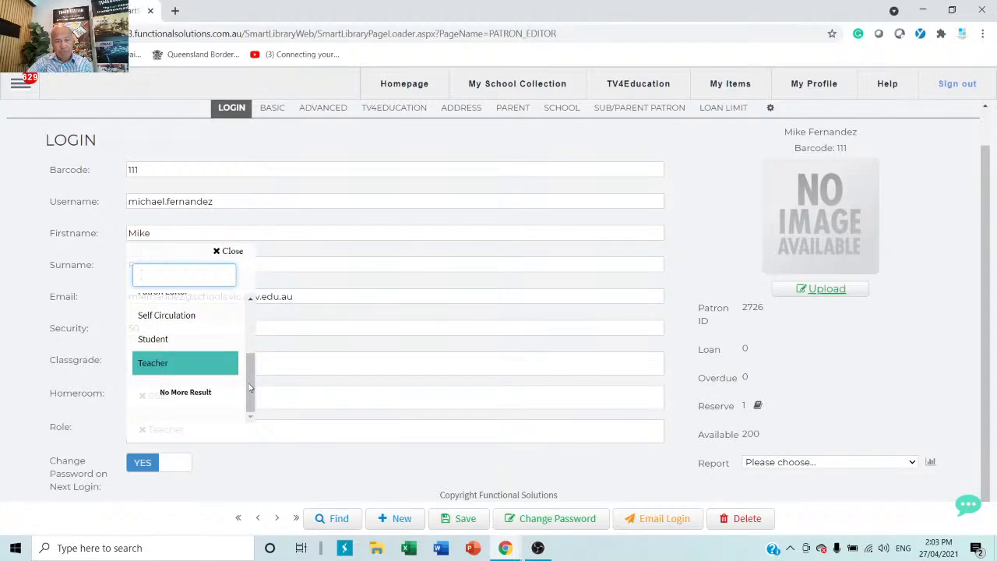
pyautogui.moveTo(251, 409); pyautogui.dragTo(261, 341)
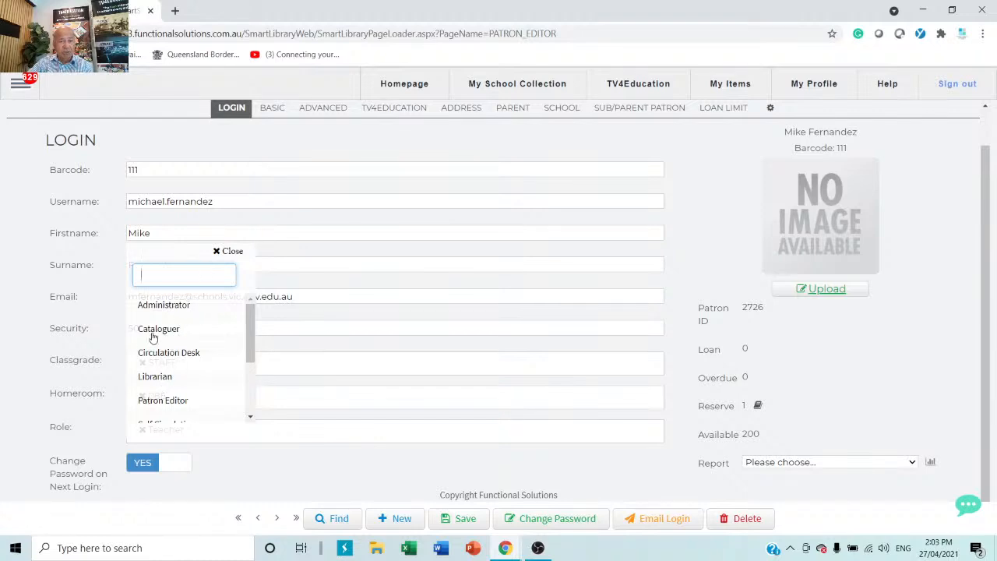
pyautogui.click(41, 380)
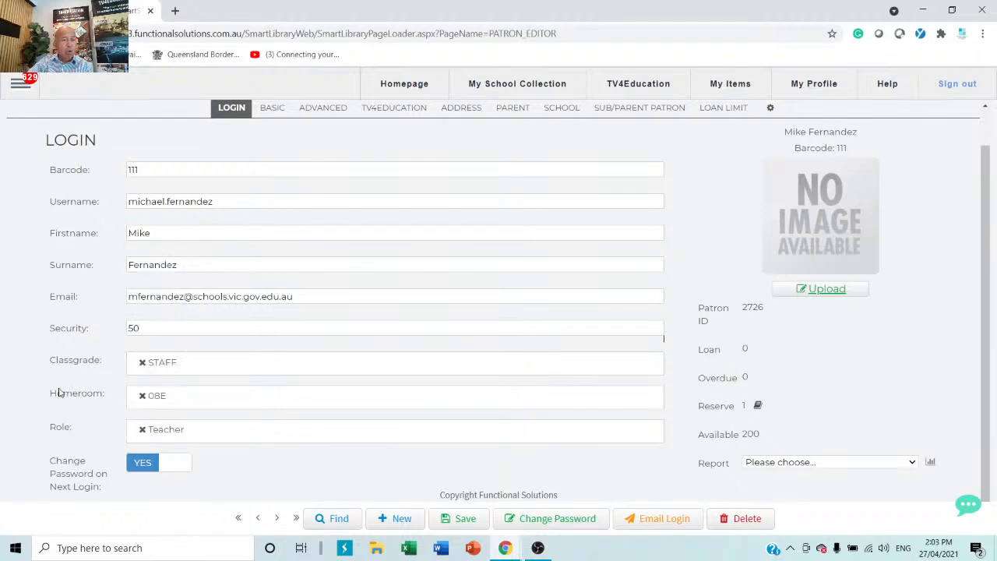
pyautogui.moveTo(36, 357)
pyautogui.mouseDown()
pyautogui.moveTo(120, 369)
pyautogui.moveTo(44, 364)
pyautogui.mouseUp()
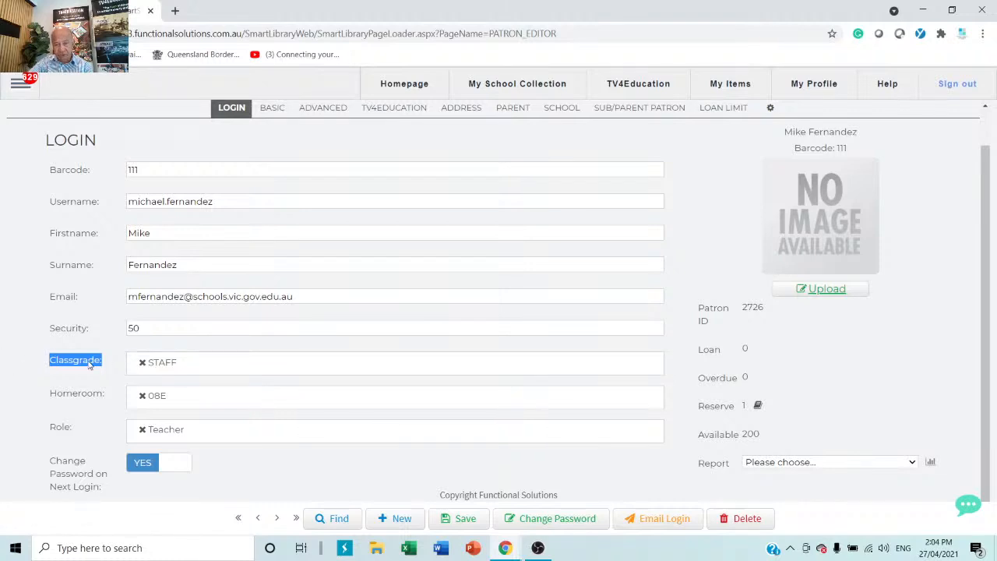
# Open the Authority Editor from the Configuration section and show the Classgrade authority list
pyautogui.click(19, 83)
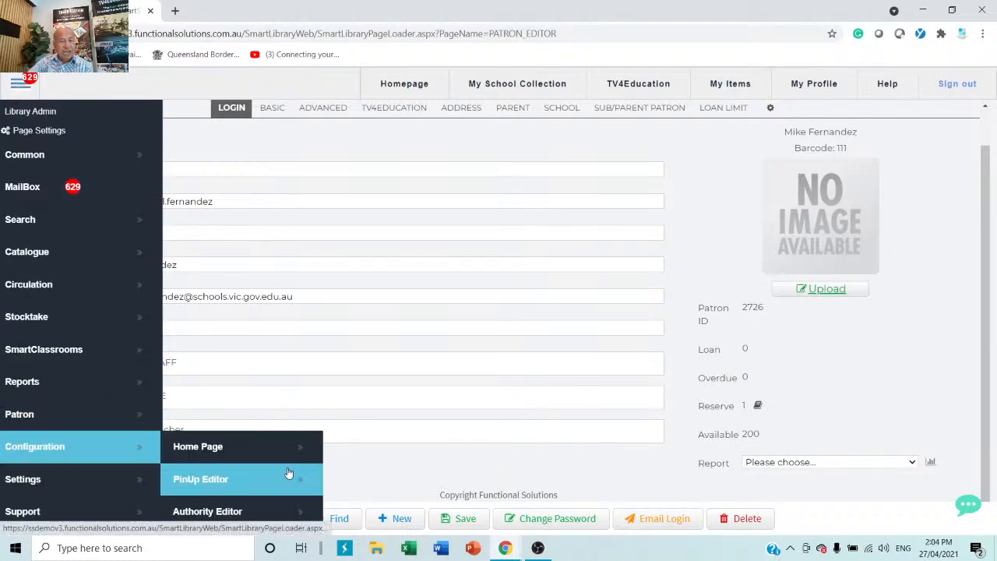
pyautogui.scroll(-3, 289, 473)
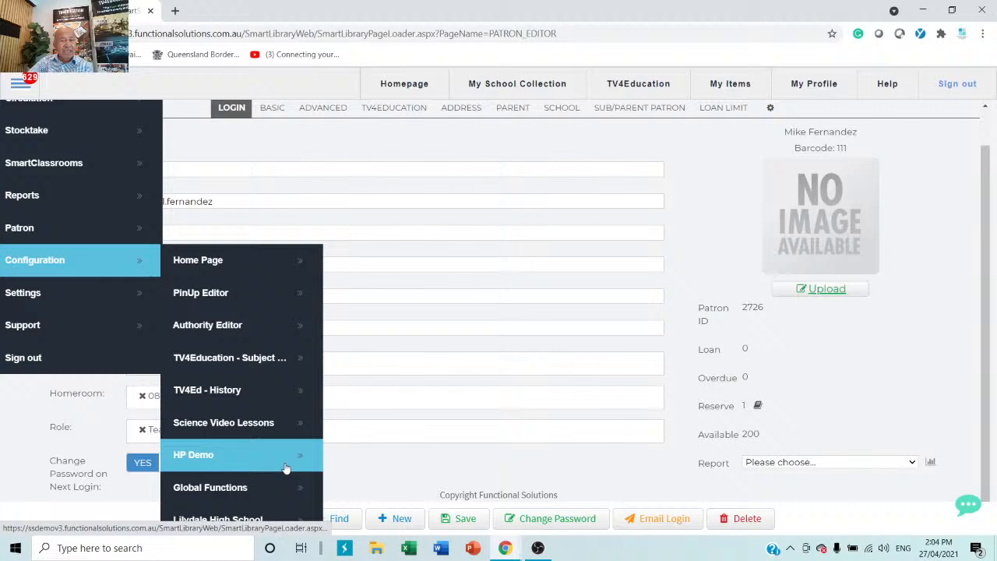
pyautogui.click(209, 328)
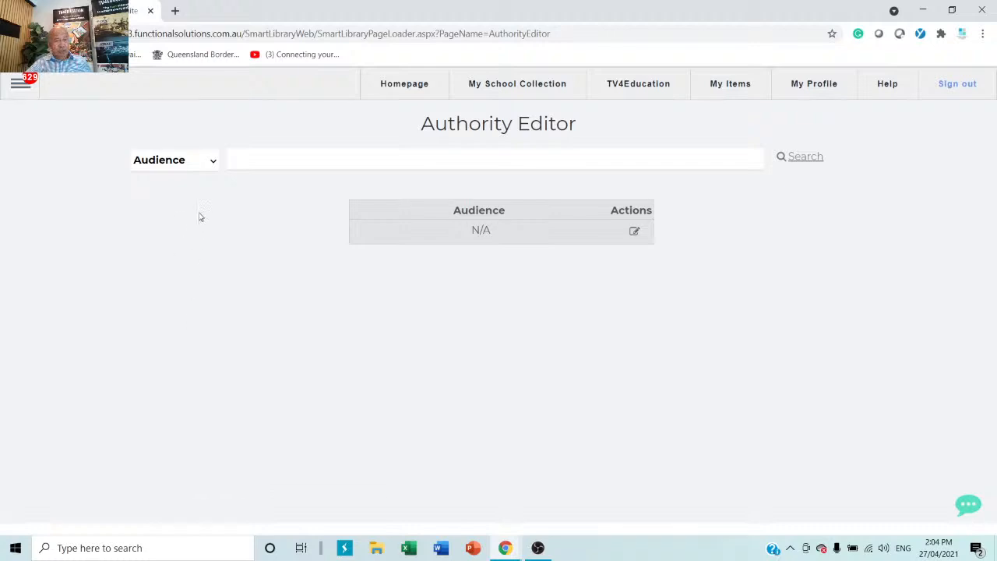
pyautogui.click(208, 169)
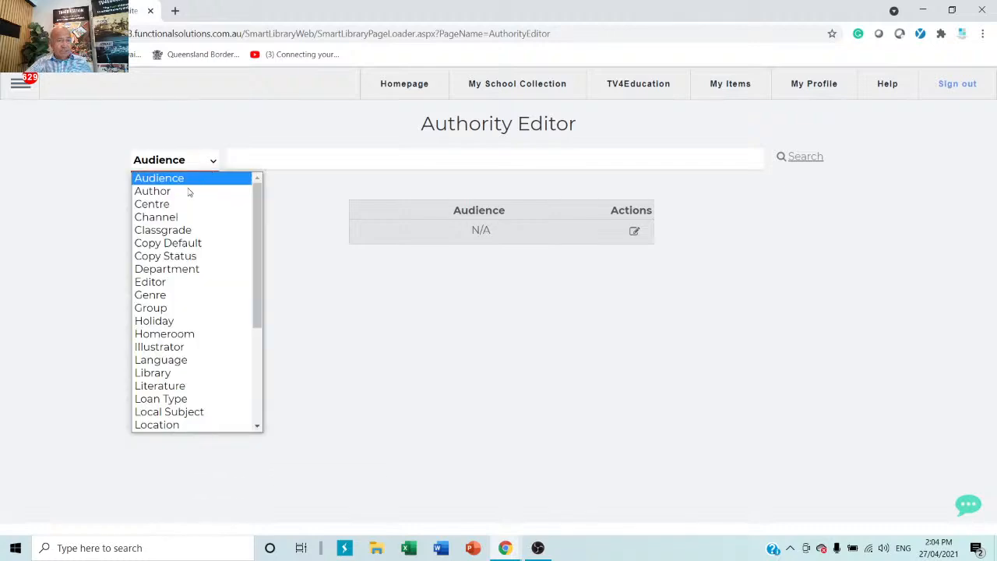
pyautogui.click(162, 232)
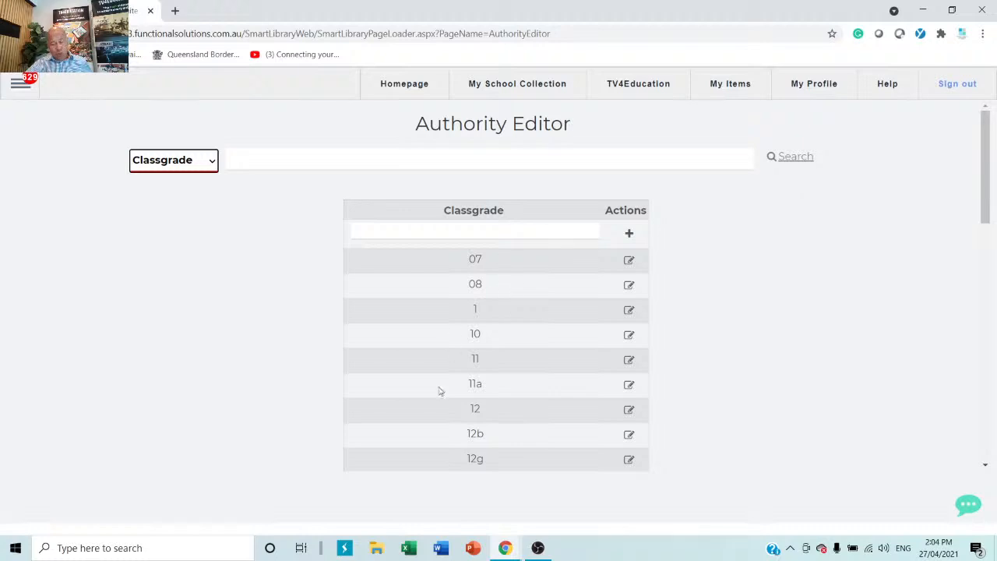
# Look through the entire list of classgrades and return to the empty entry field for a new classgrade
pyautogui.scroll(-5, 439, 394)
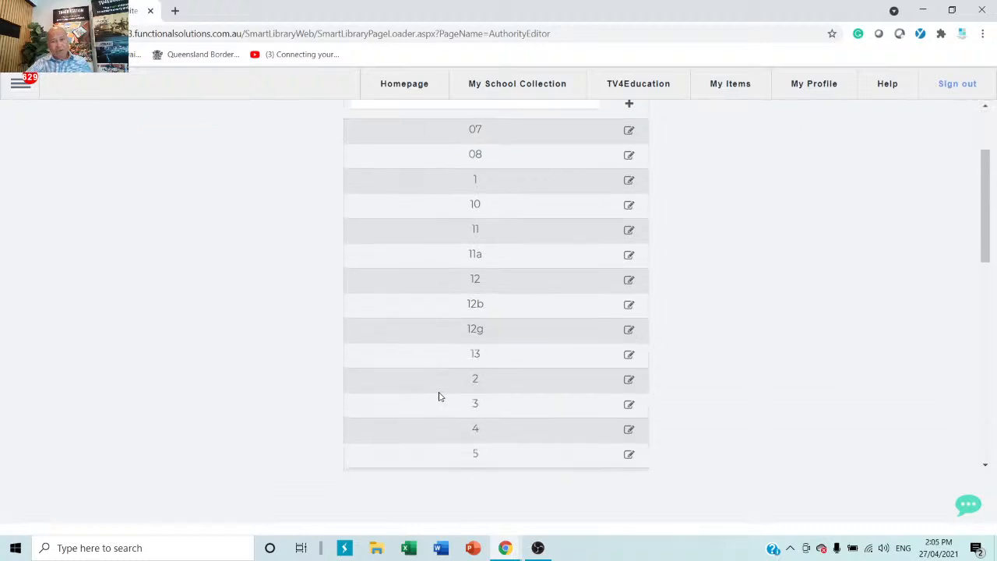
pyautogui.scroll(-1, 439, 393)
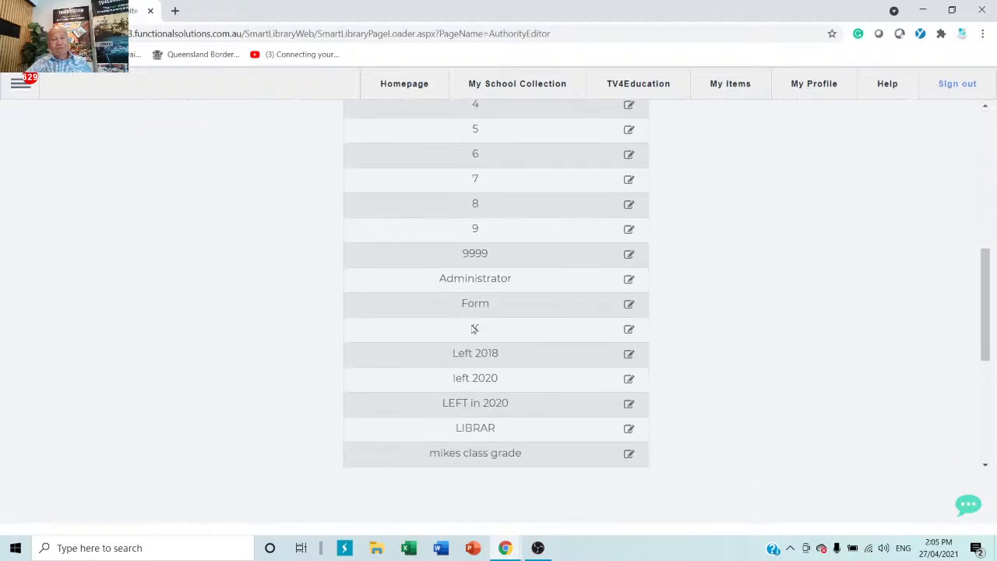
pyautogui.scroll(-3, 517, 453)
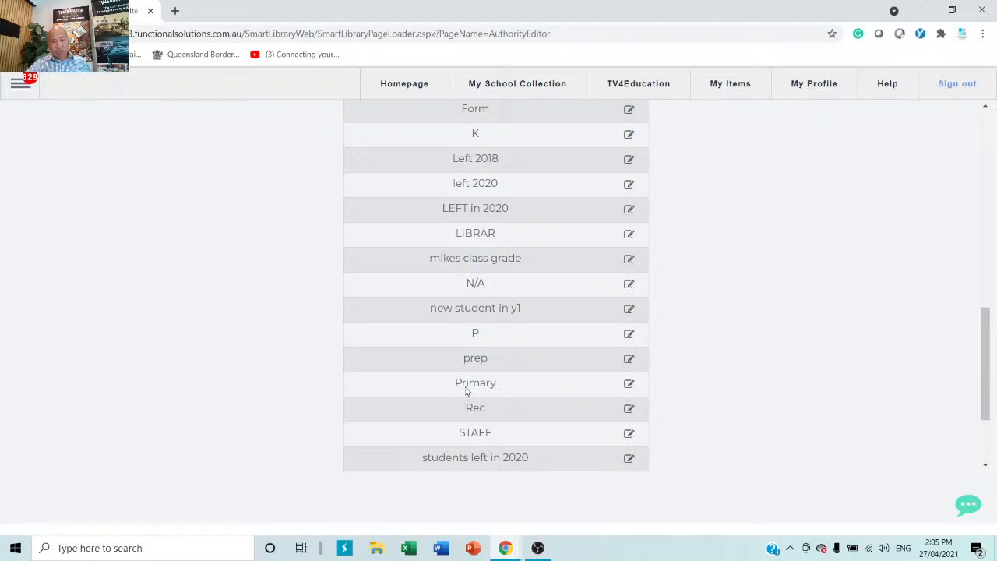
pyautogui.scroll(-2, 486, 434)
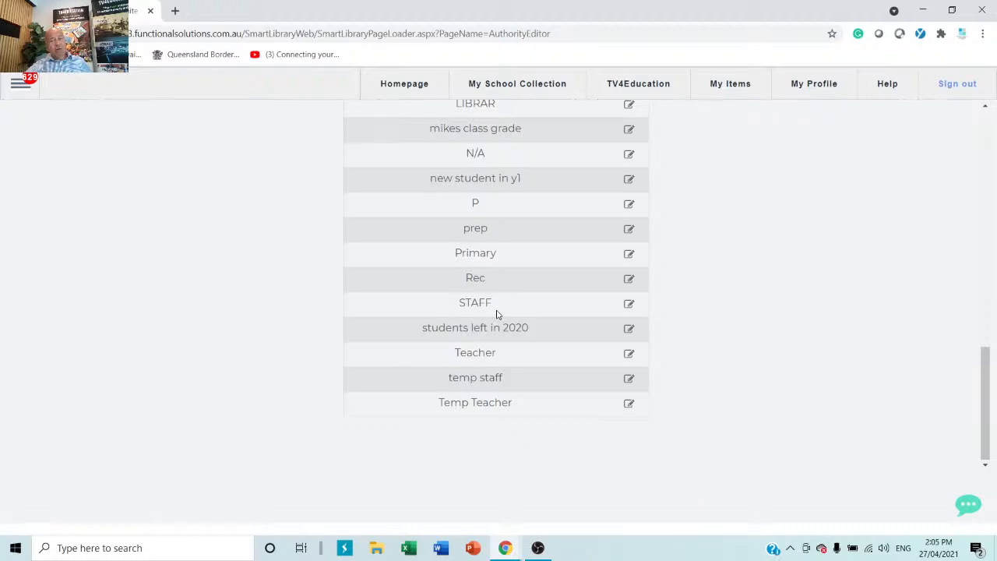
pyautogui.scroll(15, 488, 313)
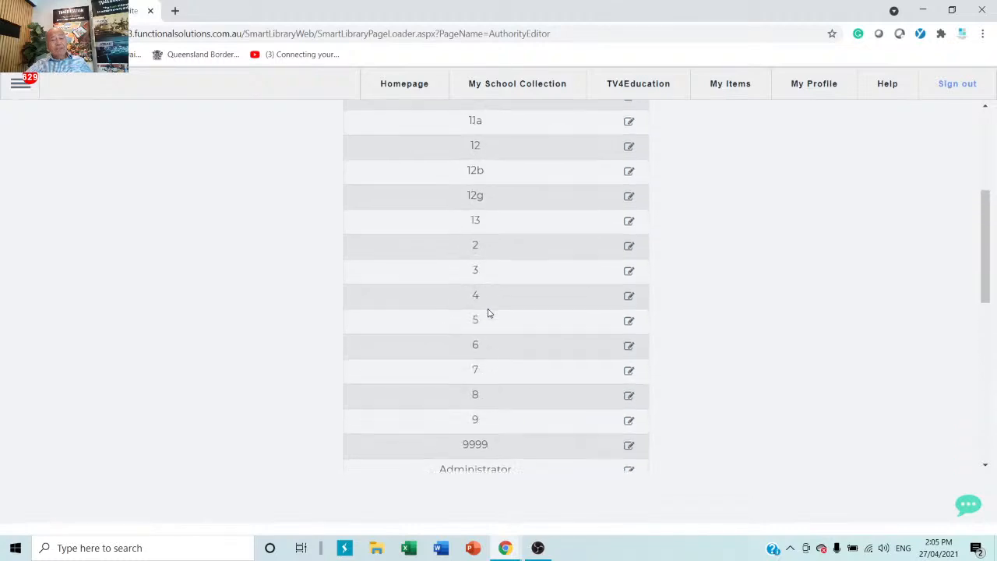
pyautogui.scroll(2, 488, 314)
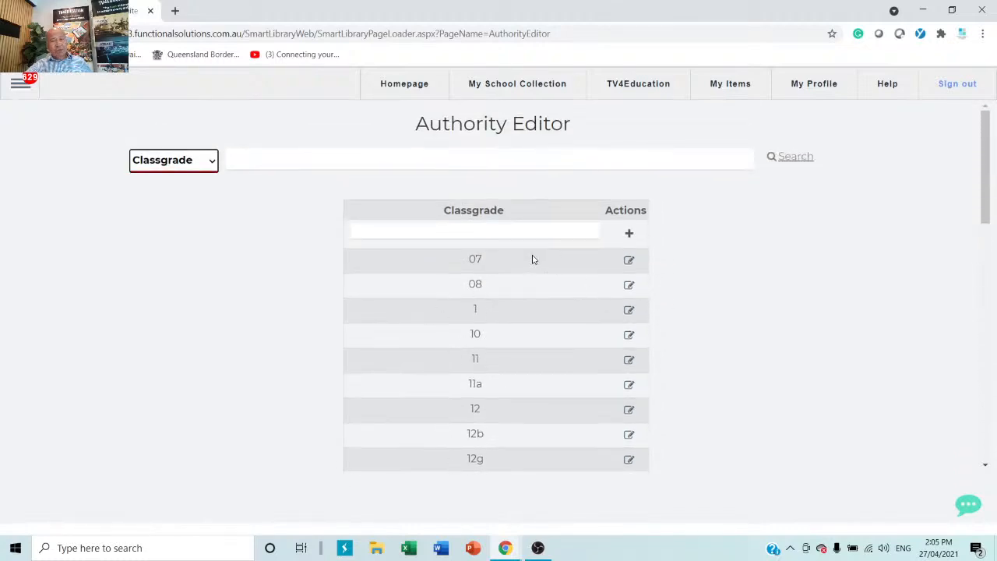
pyautogui.click(468, 235)
pyautogui.click(473, 231)
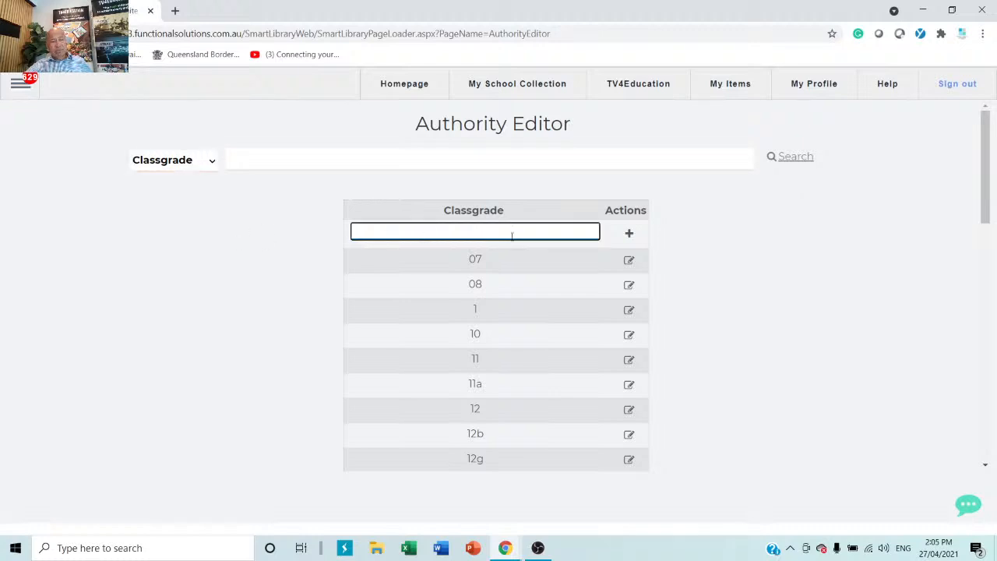
# Open classgrade 07 for editing and examine its security level and the loan, renewal and reserve limits
pyautogui.click(629, 265)
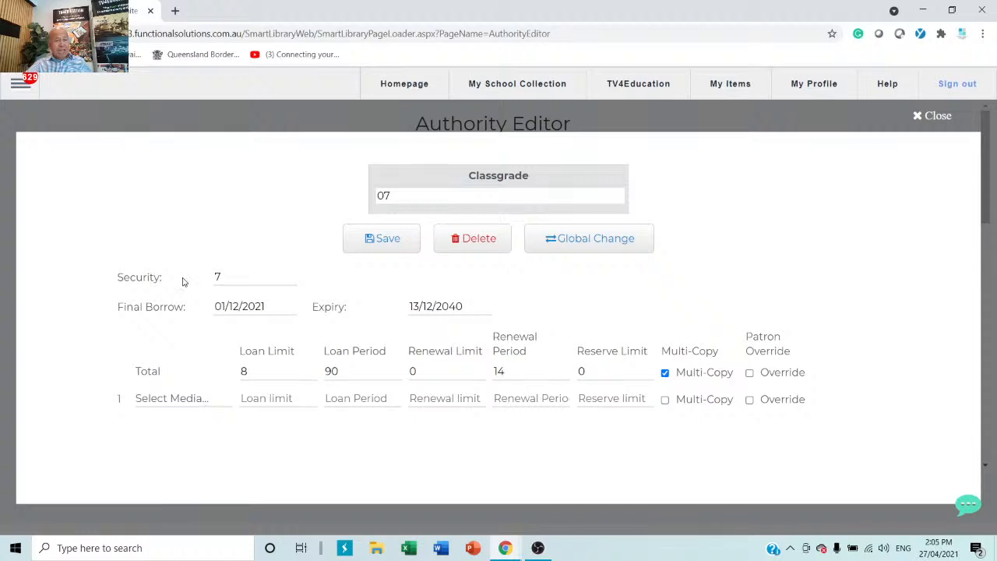
pyautogui.click(259, 276)
pyautogui.moveTo(259, 276); pyautogui.dragTo(190, 272)
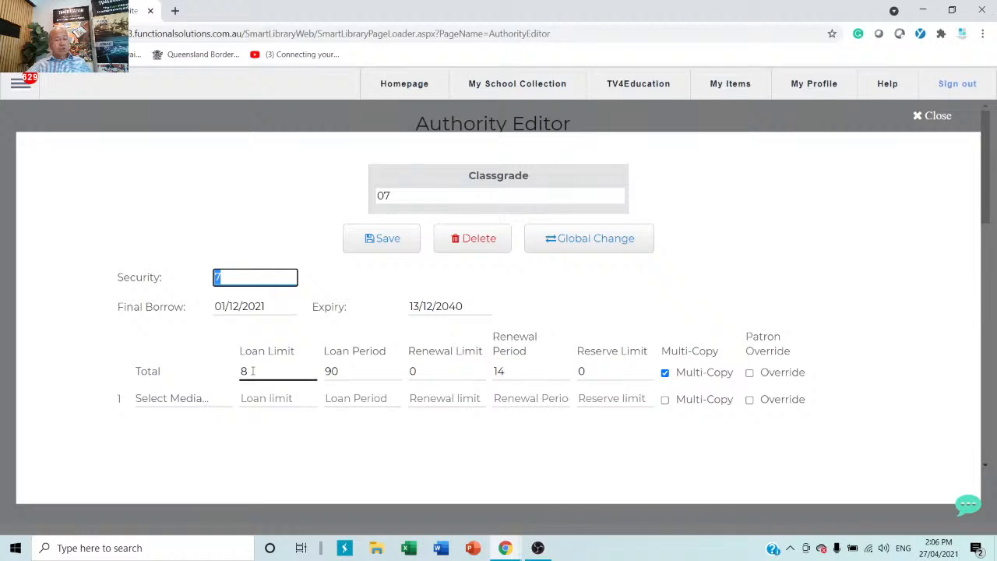
pyautogui.click(246, 277)
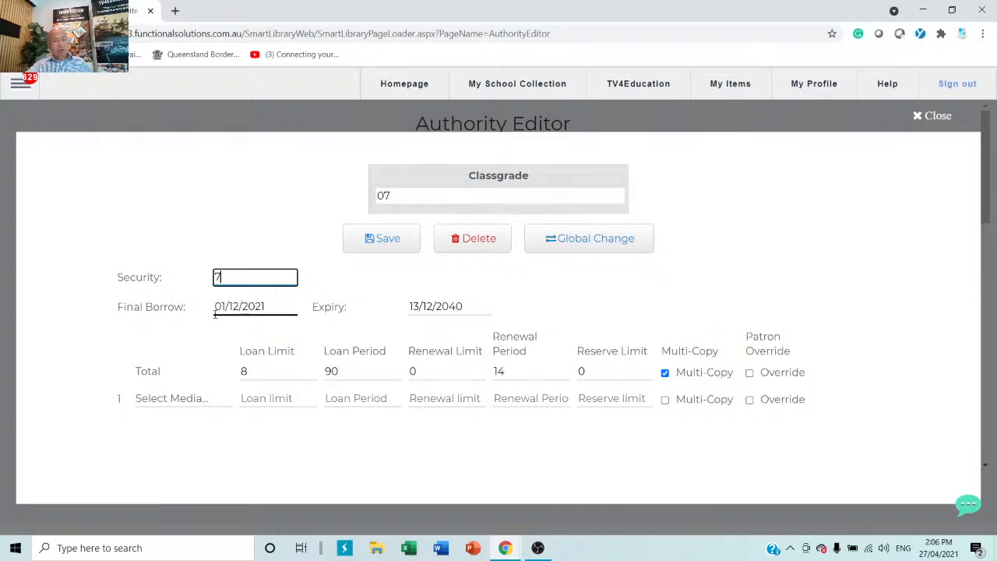
pyautogui.moveTo(188, 351); pyautogui.dragTo(566, 429)
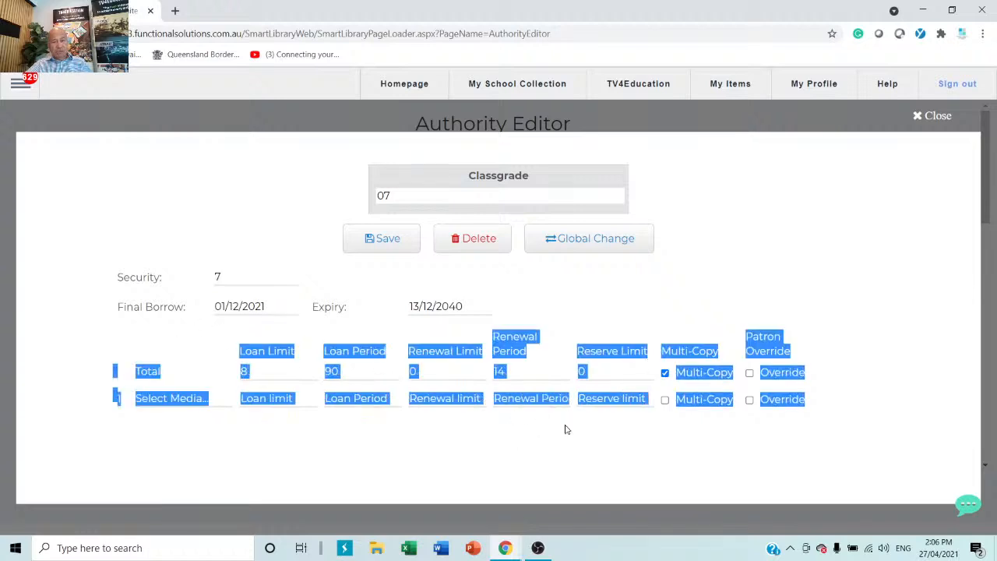
# Highlight the security level of classgrade 07 and close its settings unchanged
pyautogui.click(524, 288)
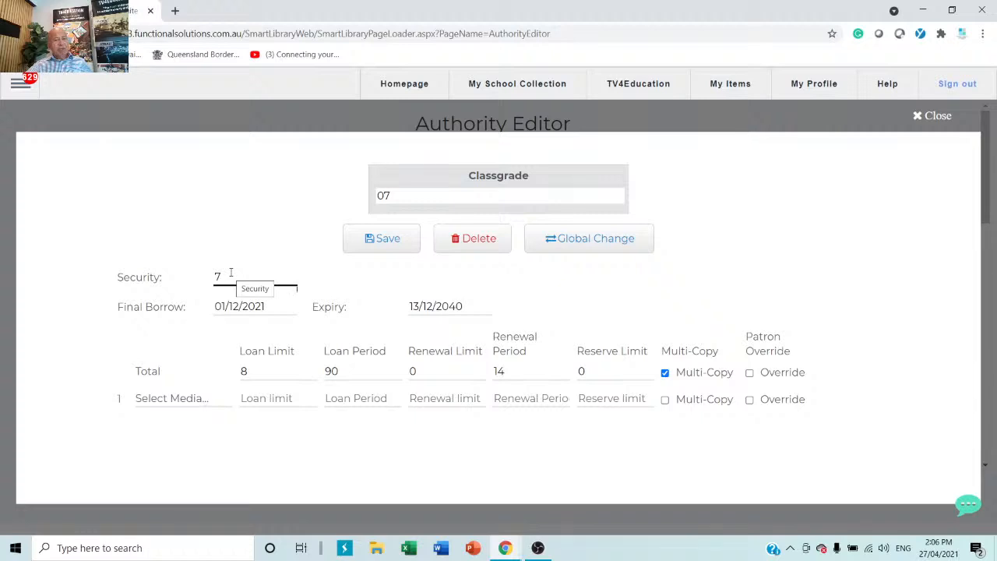
pyautogui.moveTo(258, 276); pyautogui.dragTo(198, 278)
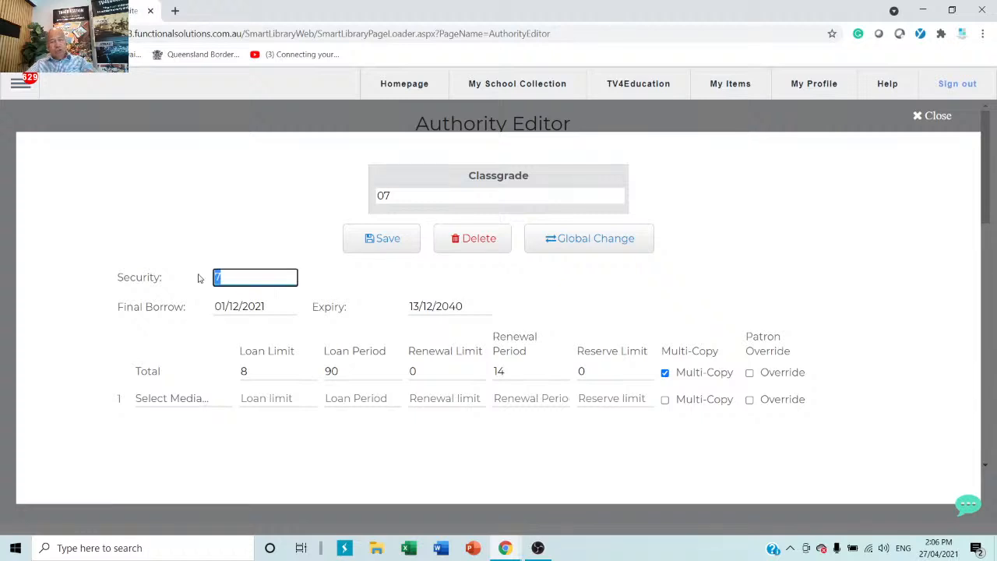
pyautogui.click(918, 118)
# Open the Teacher classgrade for editing, highlight its security level, and close it unchanged
pyautogui.scroll(-5, 516, 403)
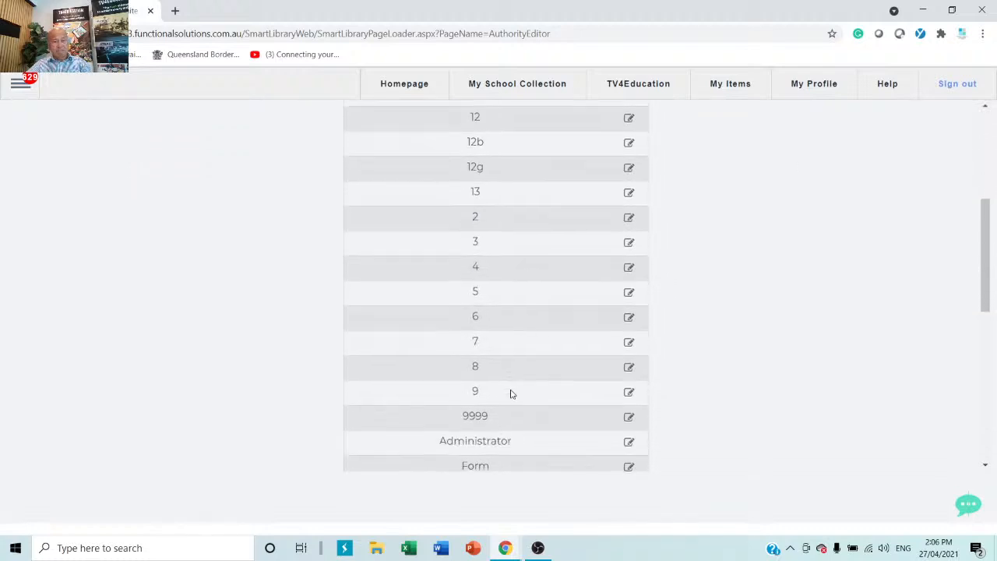
pyautogui.scroll(-5, 511, 390)
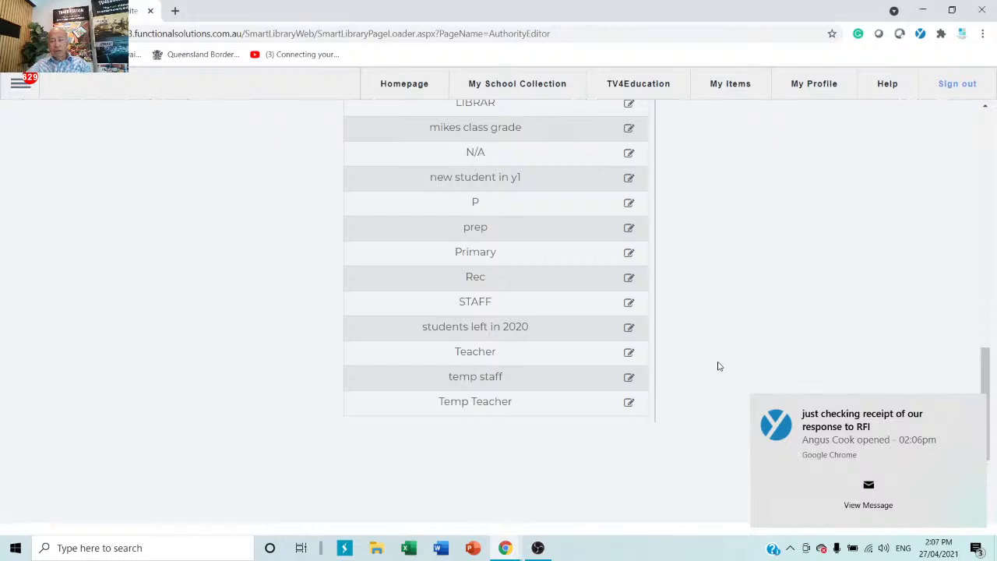
pyautogui.click(975, 409)
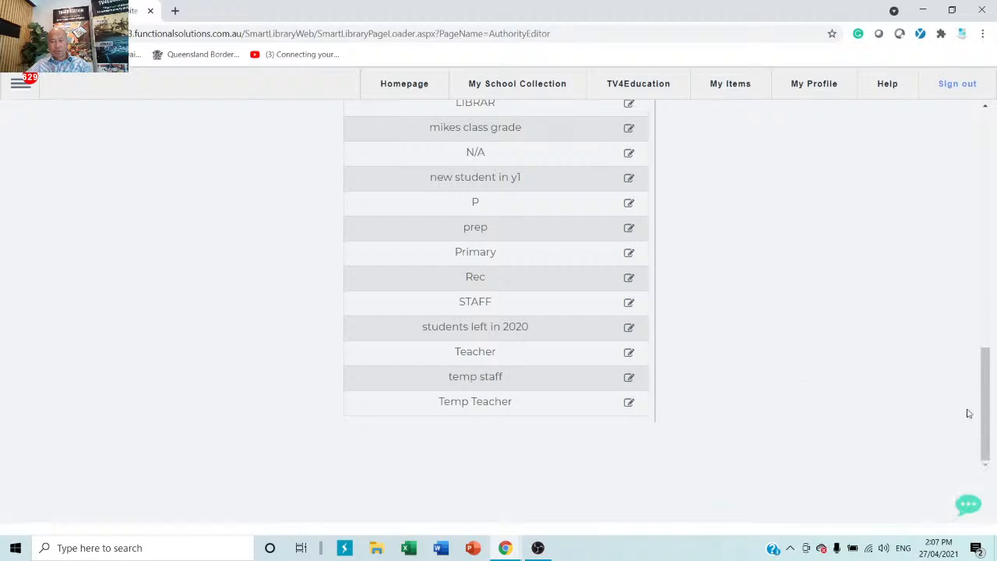
pyautogui.click(627, 354)
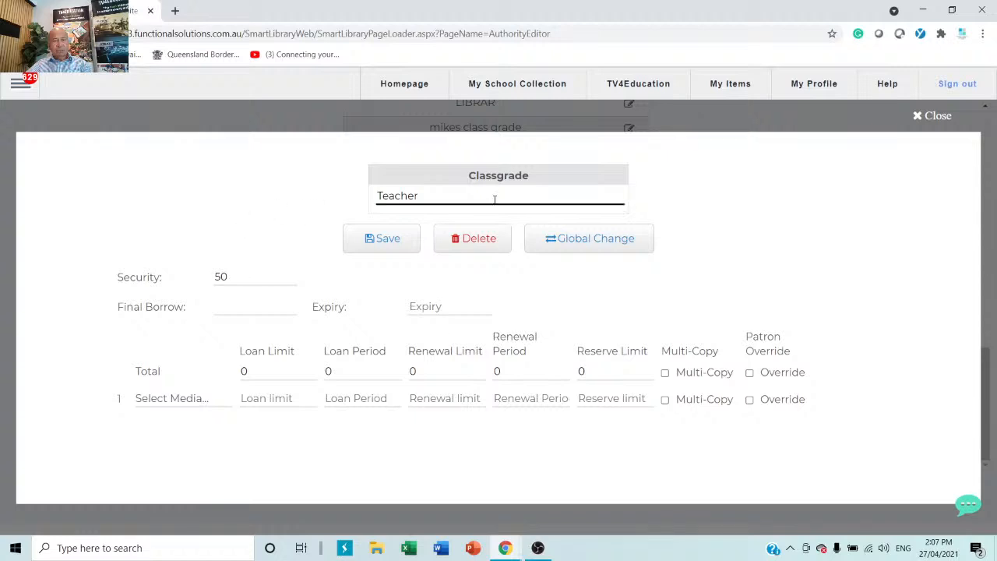
pyautogui.moveTo(243, 274); pyautogui.dragTo(65, 284)
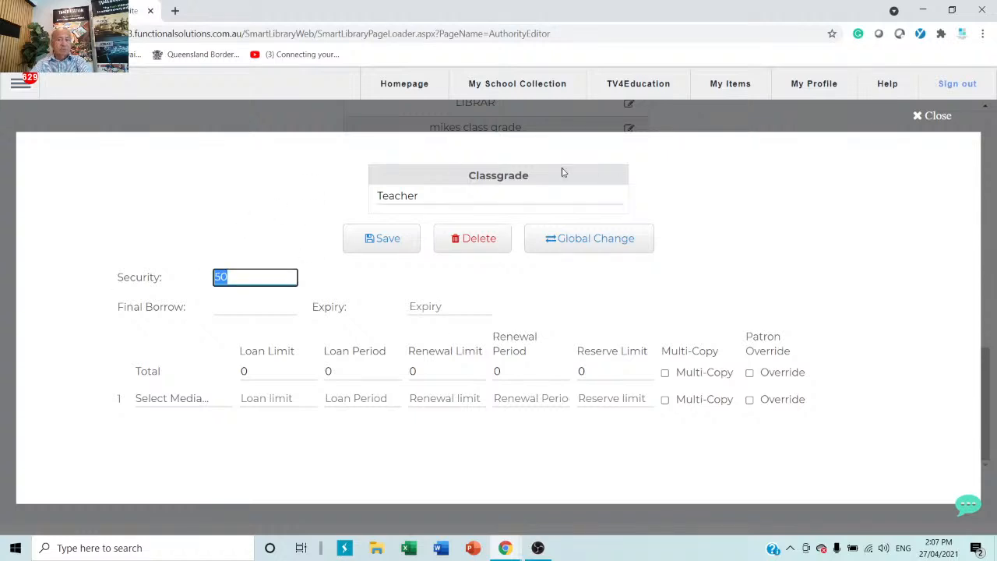
pyautogui.click(917, 117)
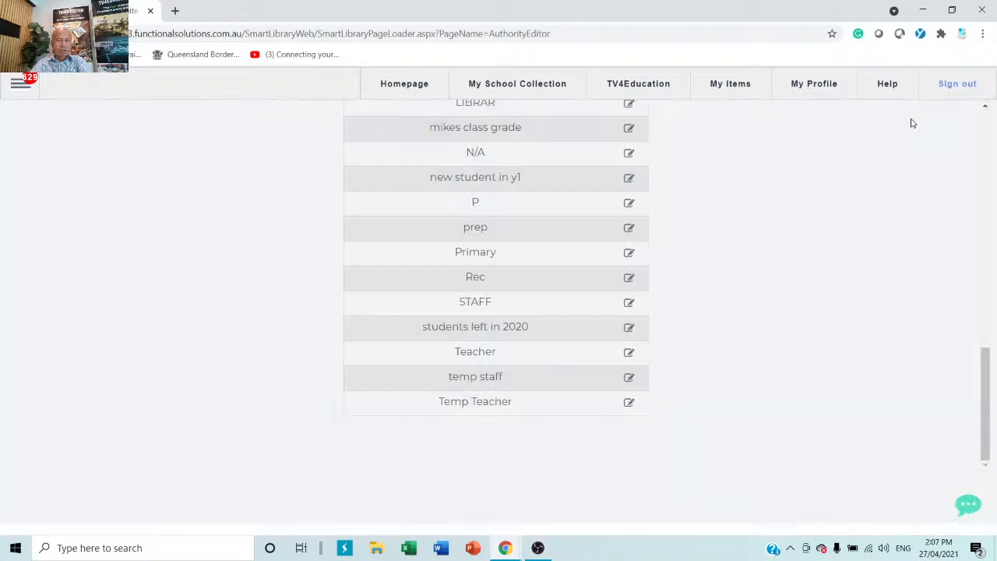
# Open the Administrator classgrade for editing, examine its security level, and close it unchanged
pyautogui.scroll(2, 444, 328)
pyautogui.scroll(4, 443, 328)
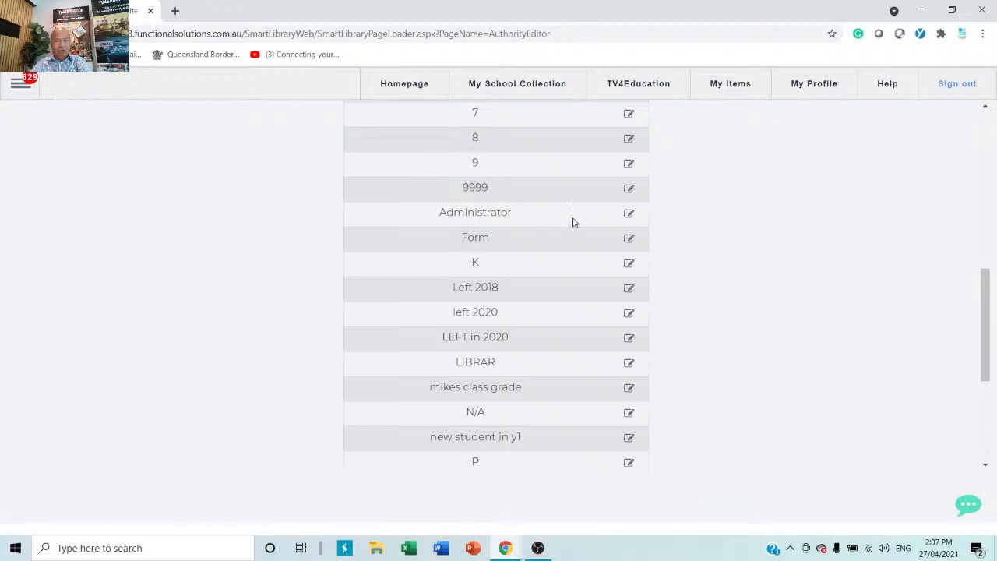
pyautogui.click(629, 215)
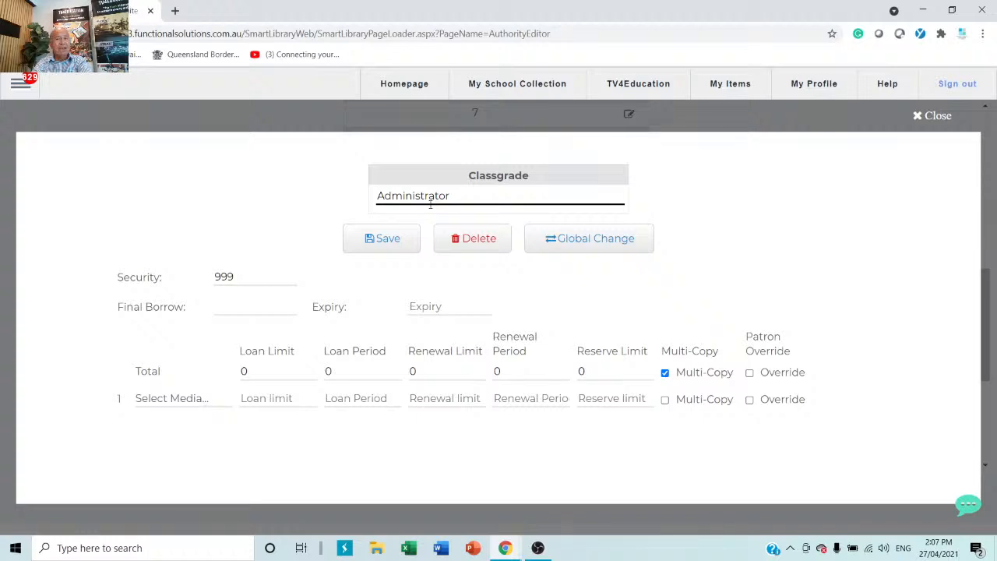
pyautogui.click(908, 267)
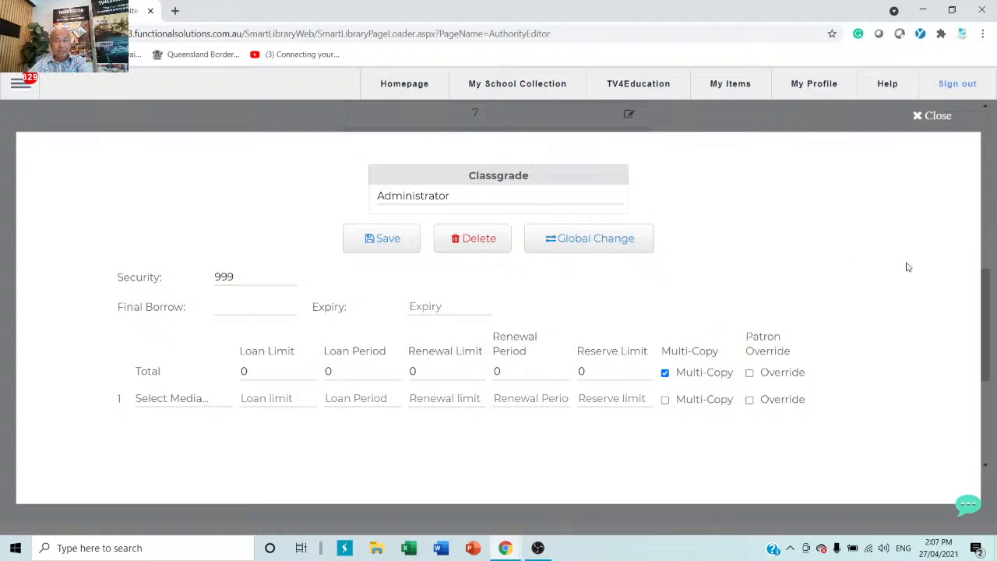
pyautogui.click(917, 121)
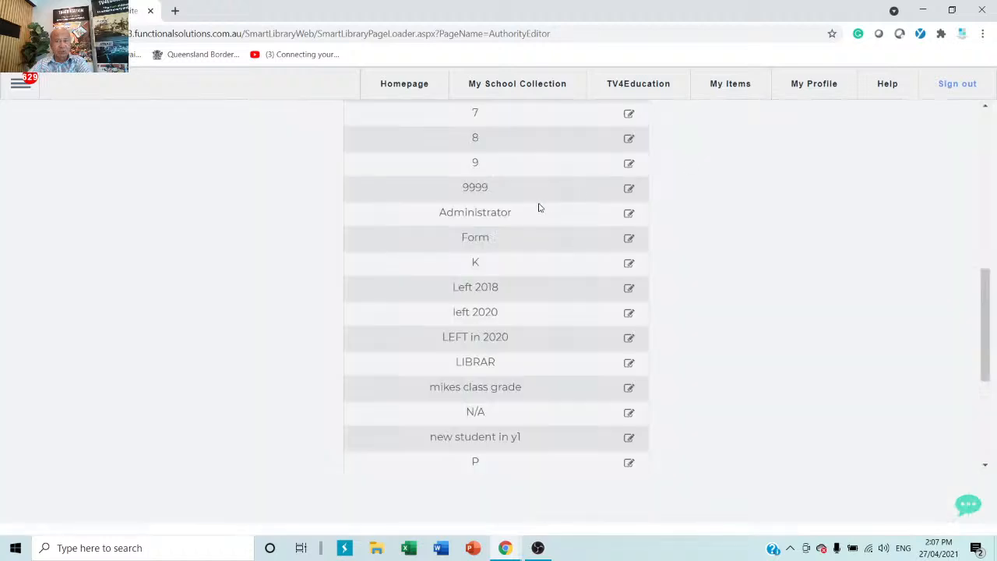
# Open classgrade 11 for editing, highlight its security level and classgrade name, and close it unchanged
pyautogui.scroll(3, 553, 242)
pyautogui.scroll(4, 554, 243)
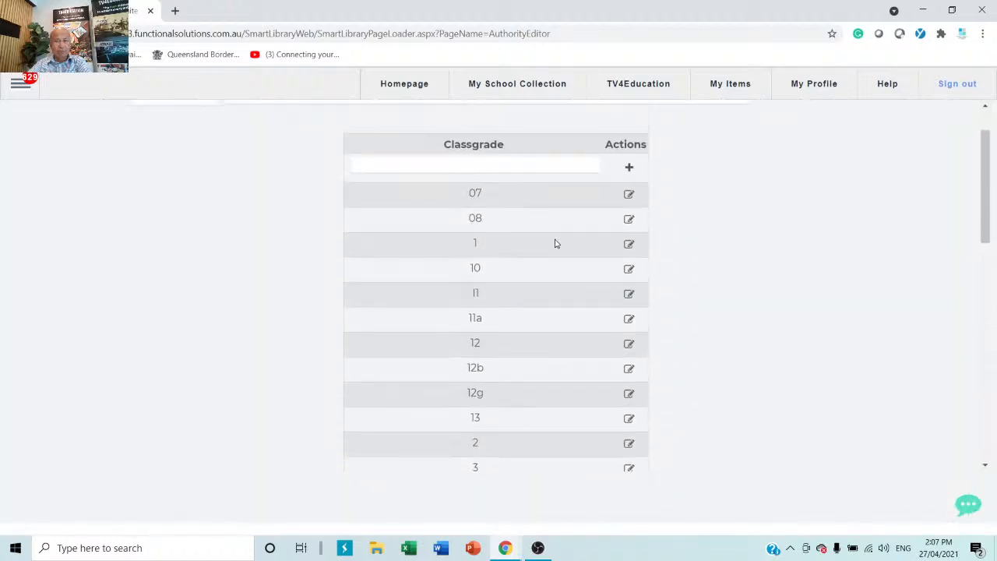
pyautogui.click(628, 293)
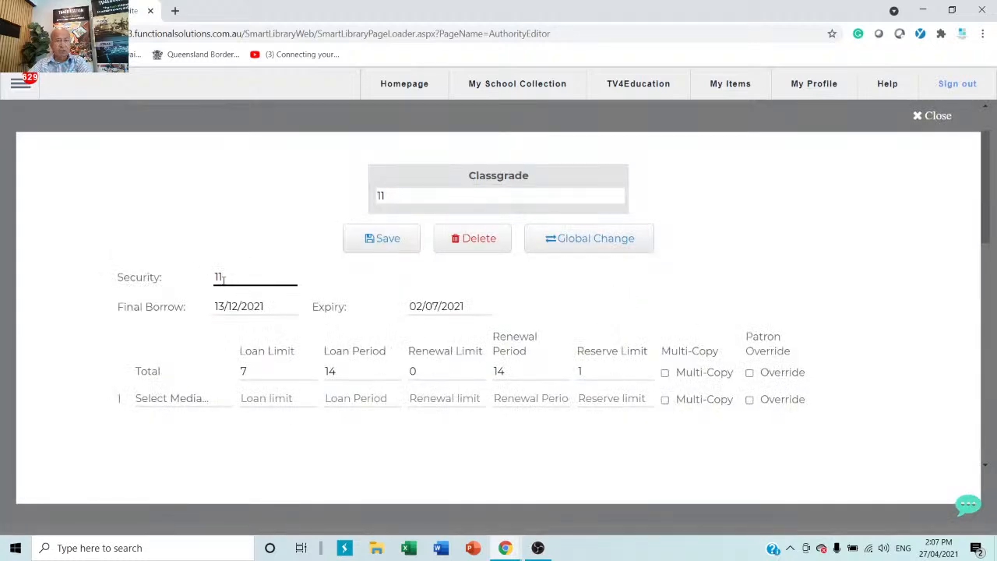
pyautogui.moveTo(249, 278); pyautogui.dragTo(192, 281)
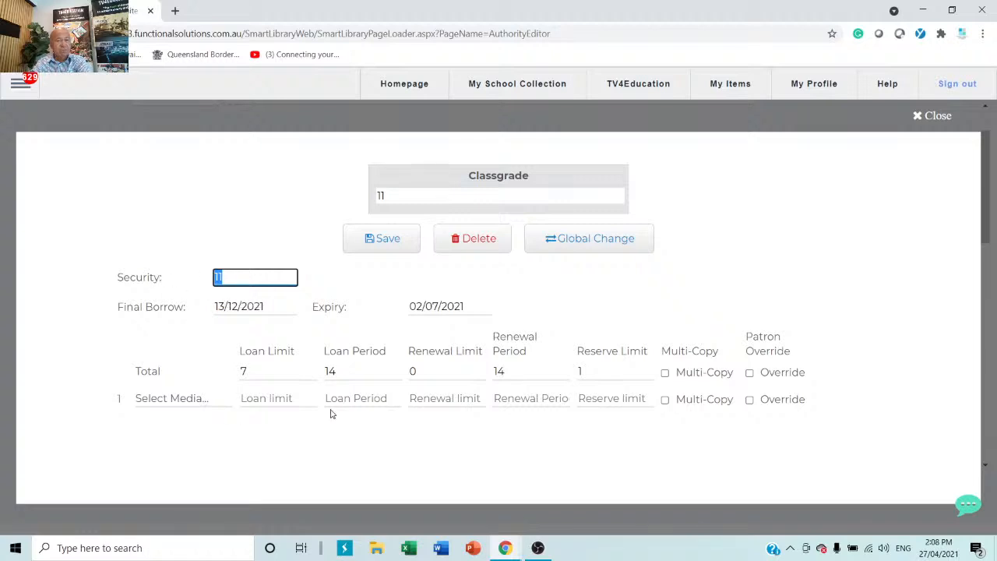
pyautogui.click(257, 281)
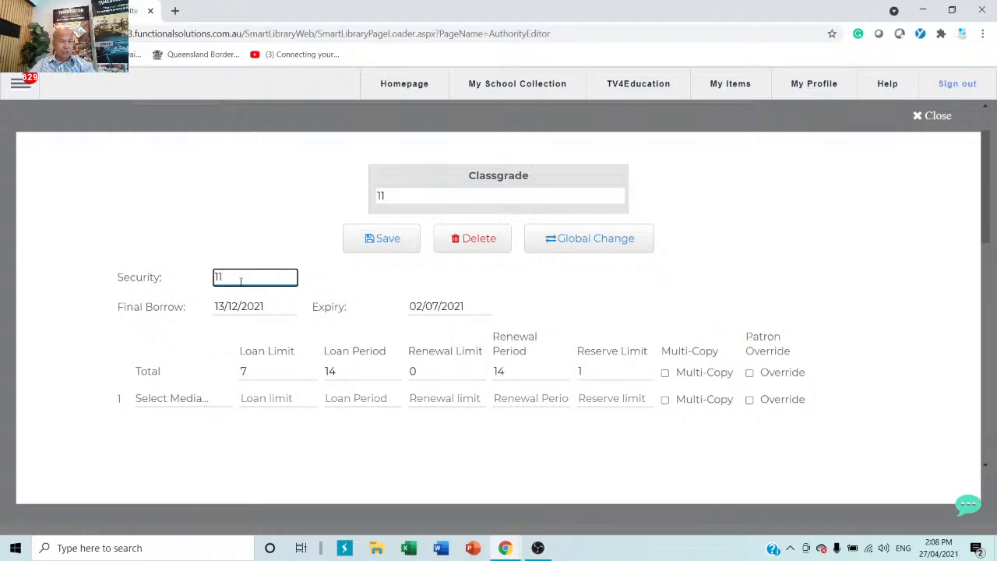
pyautogui.moveTo(242, 278); pyautogui.dragTo(188, 281)
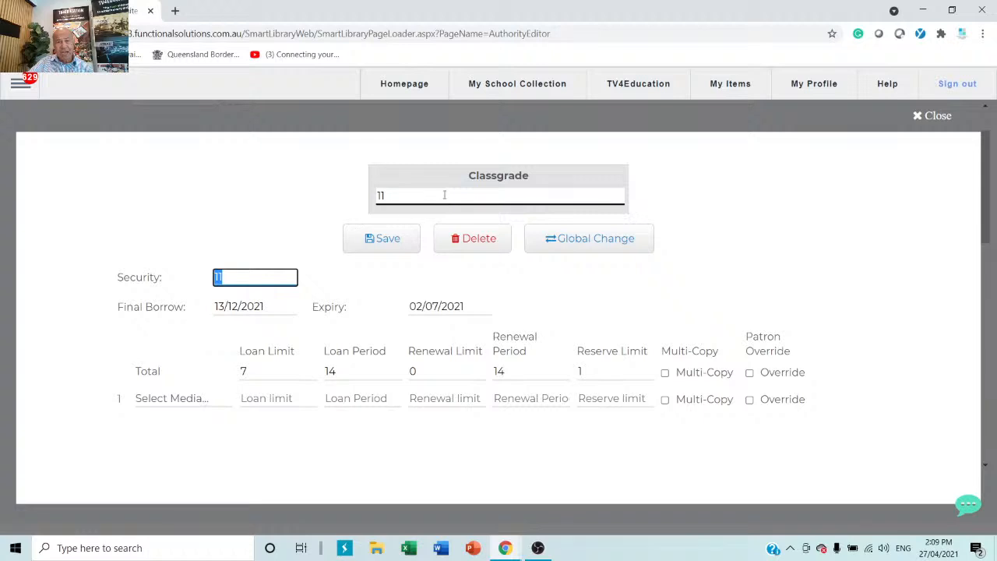
pyautogui.moveTo(429, 199); pyautogui.dragTo(350, 202)
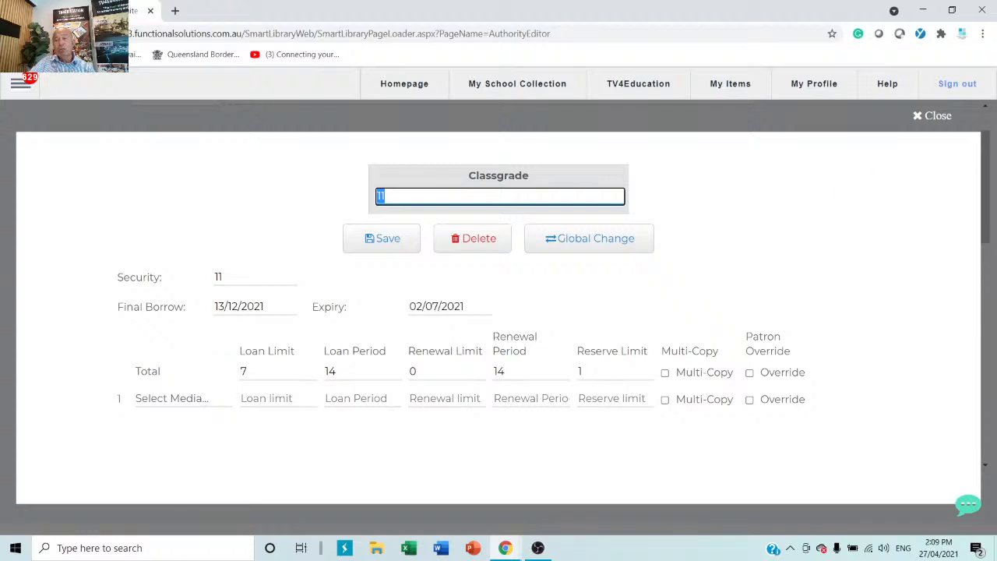
pyautogui.click(920, 118)
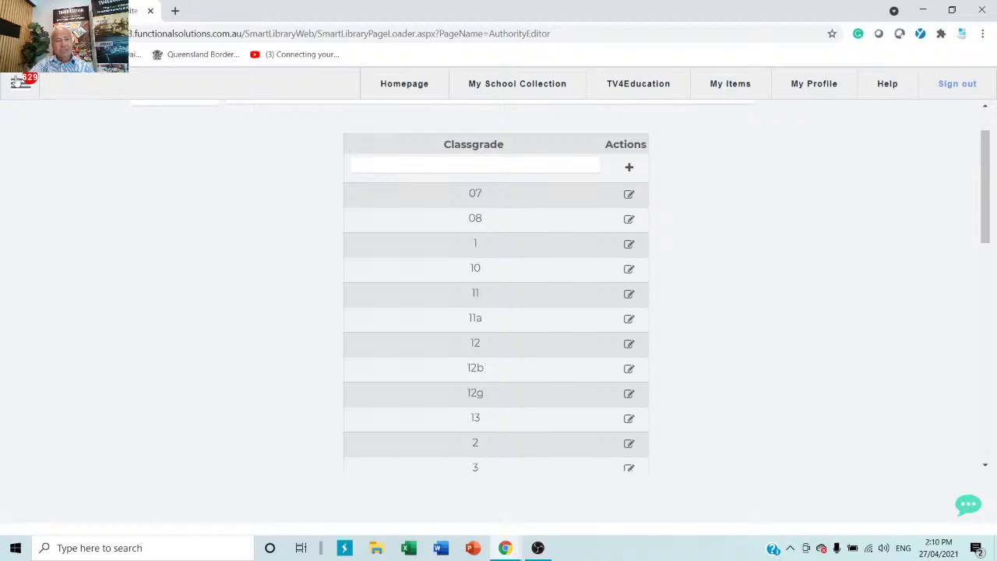
# Open the catalogue editor from the Catalogue section
pyautogui.click(22, 88)
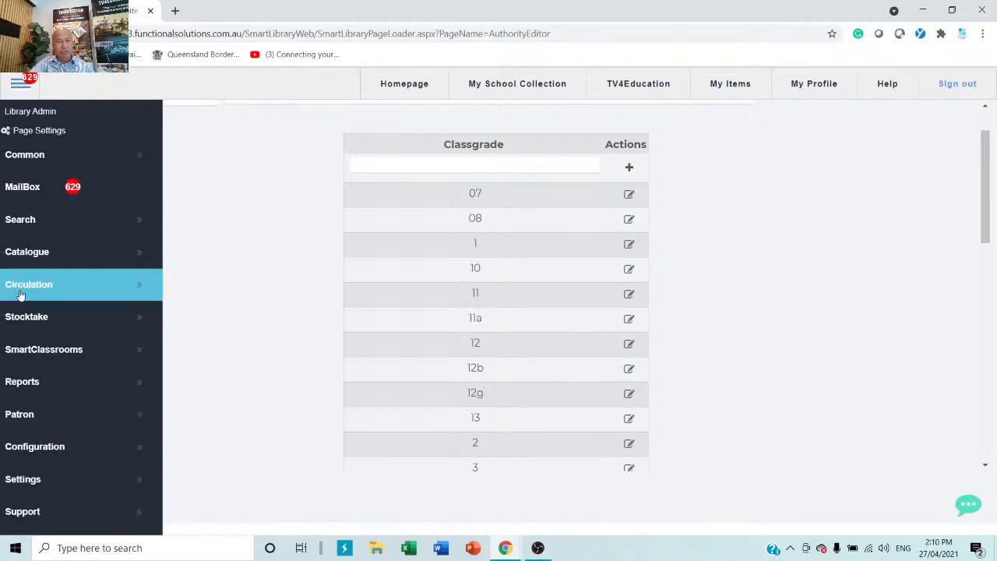
pyautogui.moveTo(117, 252)
pyautogui.click(231, 260)
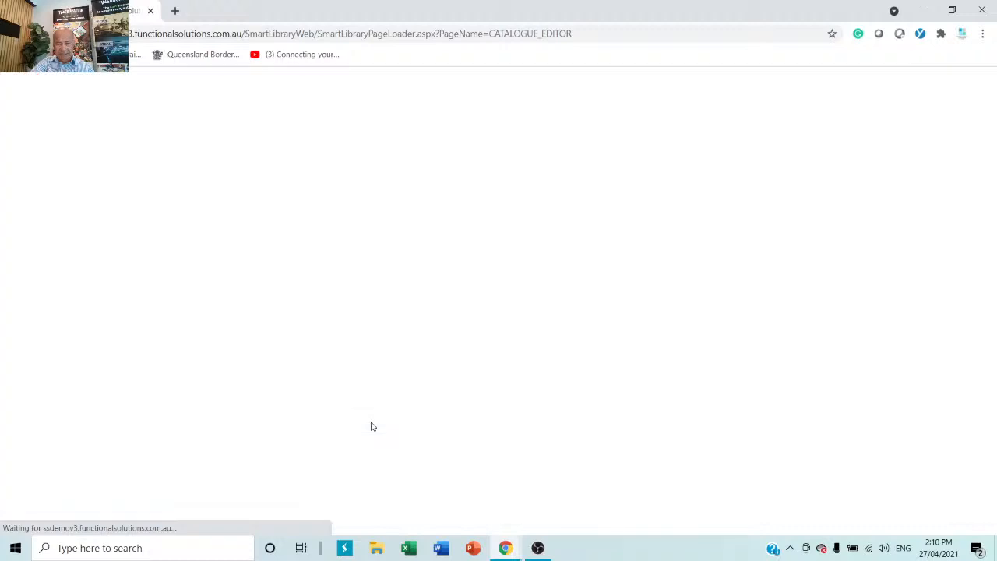
pyautogui.moveTo(537, 547)
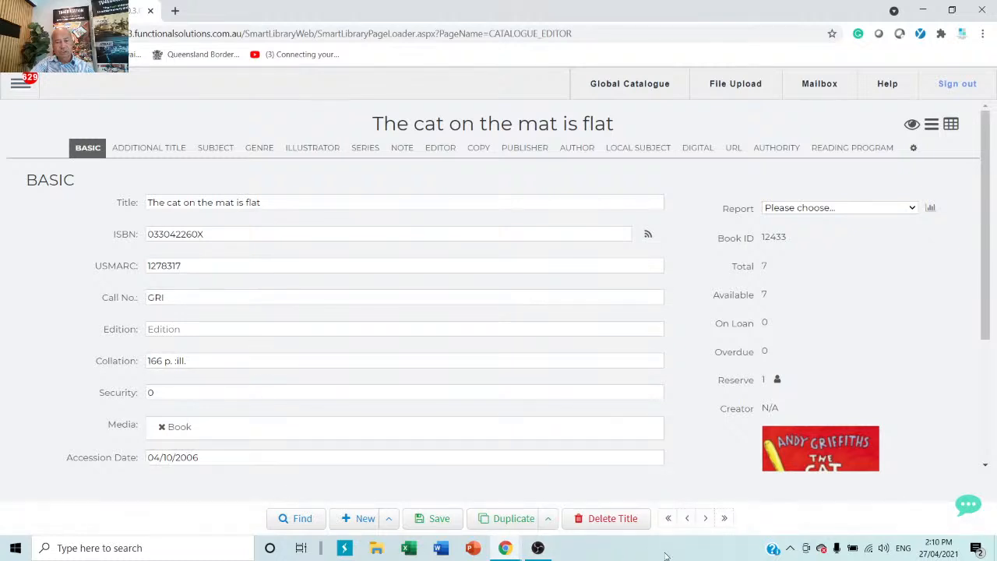
# Go to the last title record in the catalogue and enter 9 as its security level
pyautogui.click(722, 519)
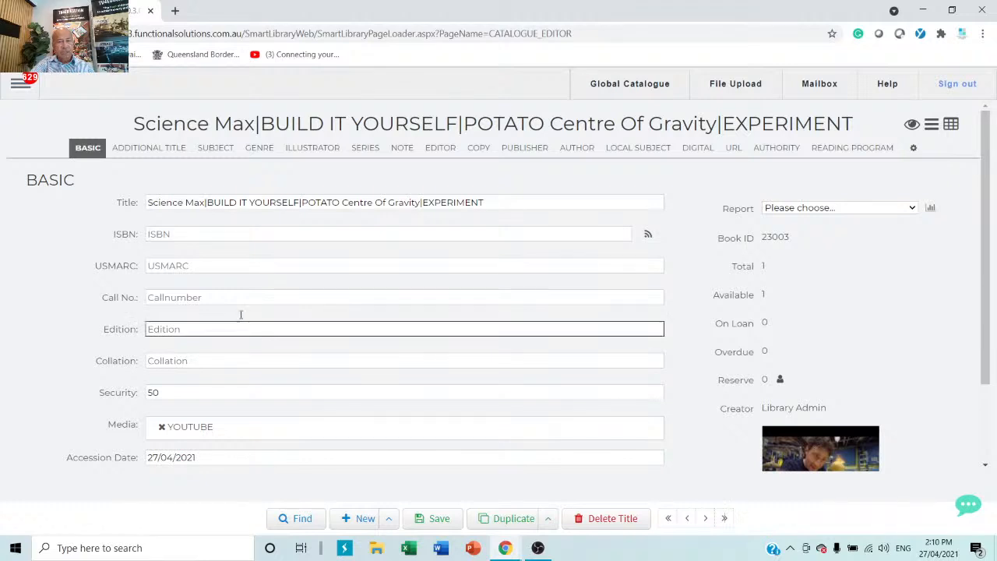
pyautogui.moveTo(169, 392); pyautogui.dragTo(116, 393)
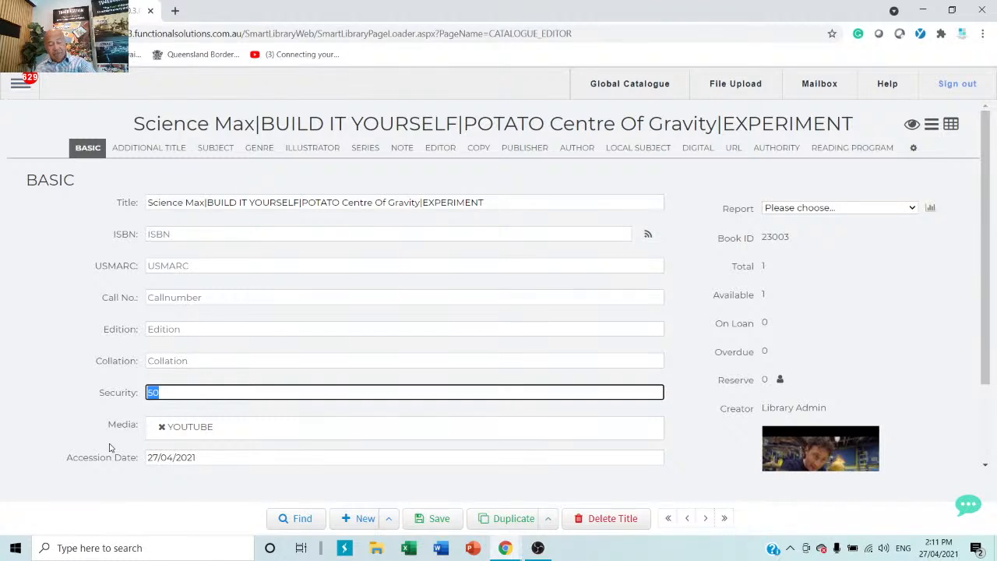
pyautogui.write('9')
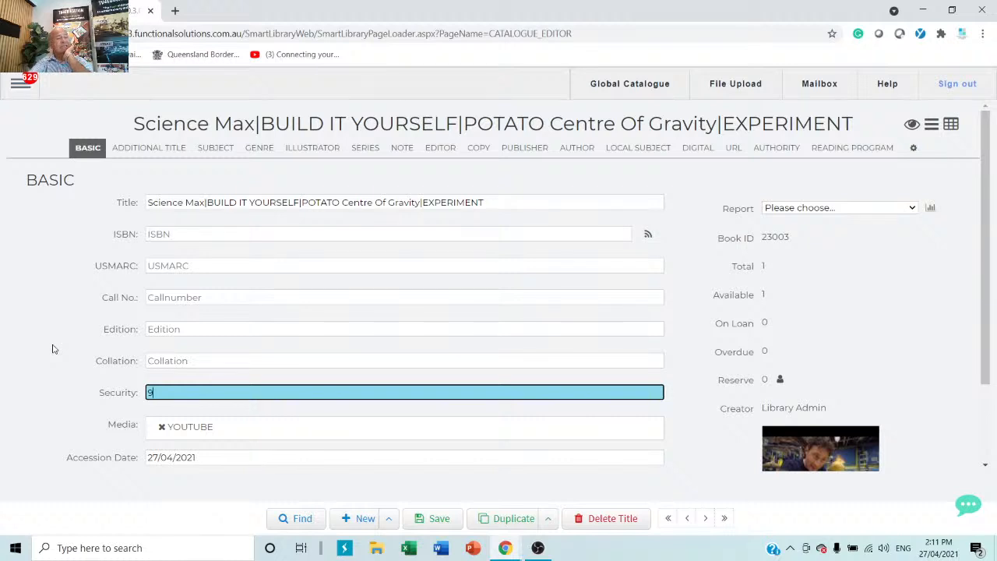
# Return to the Authority Editor without saving the title record and show the Classgrade authority list
pyautogui.click(17, 86)
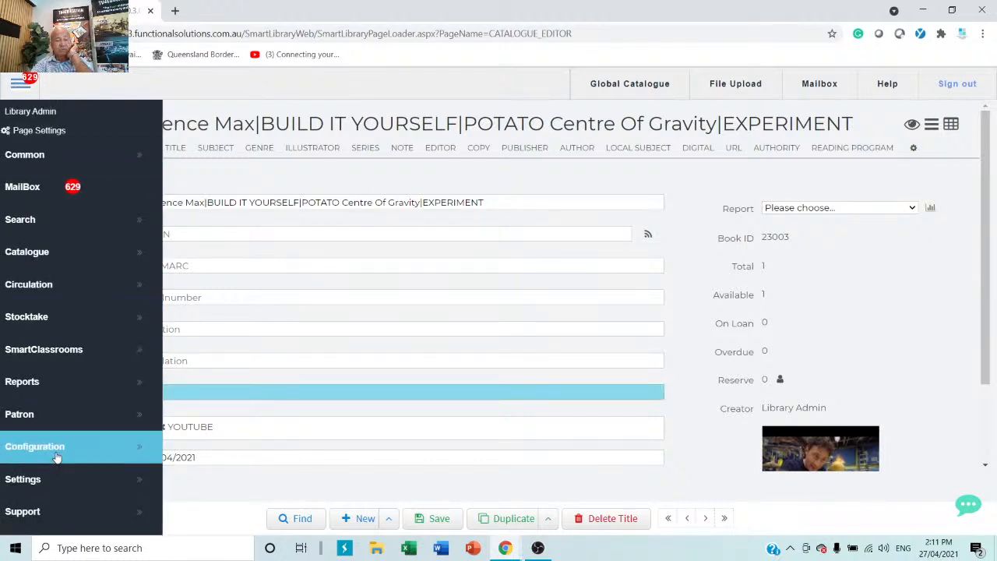
pyautogui.moveTo(56, 458)
pyautogui.scroll(-3, 161, 427)
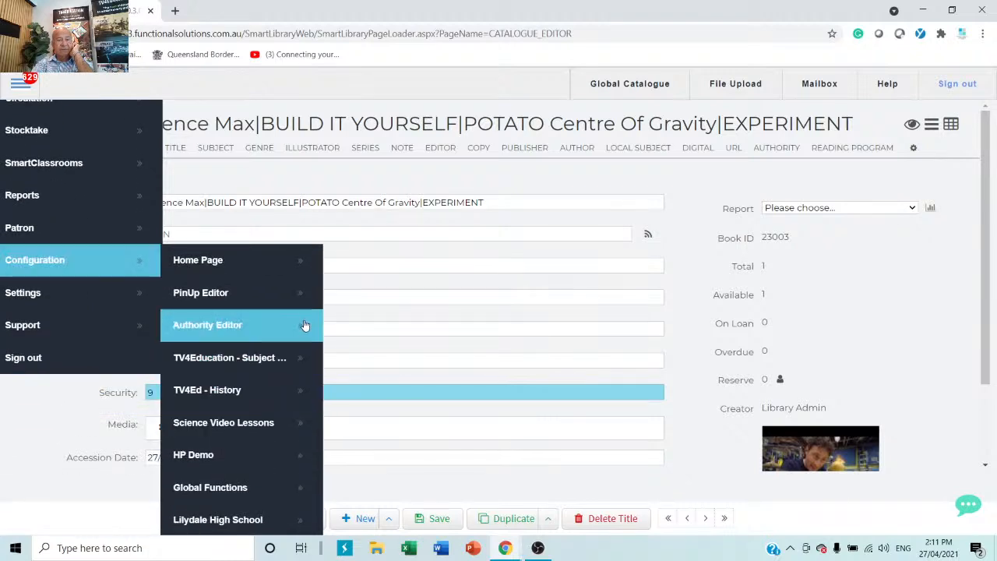
pyautogui.click(234, 333)
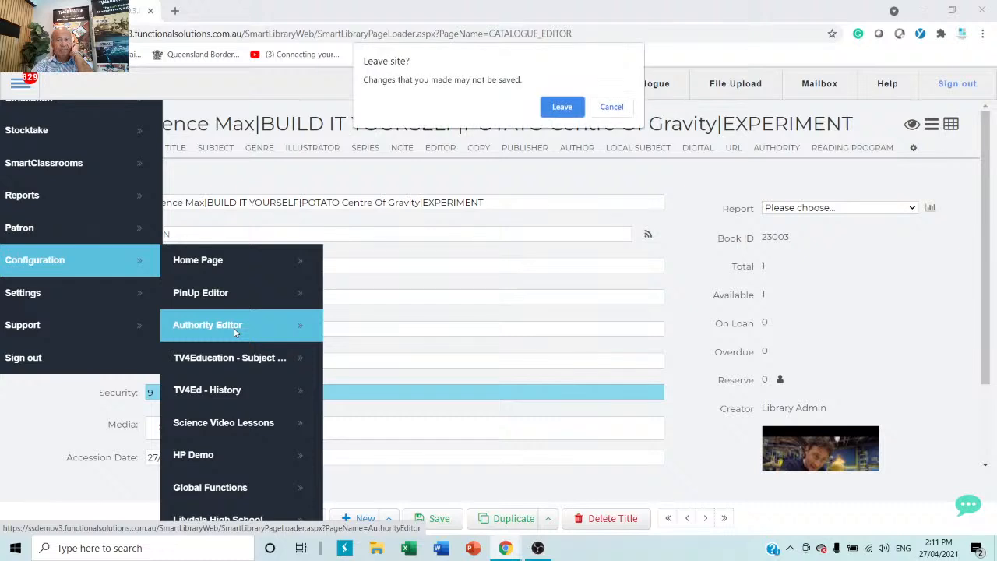
pyautogui.click(561, 107)
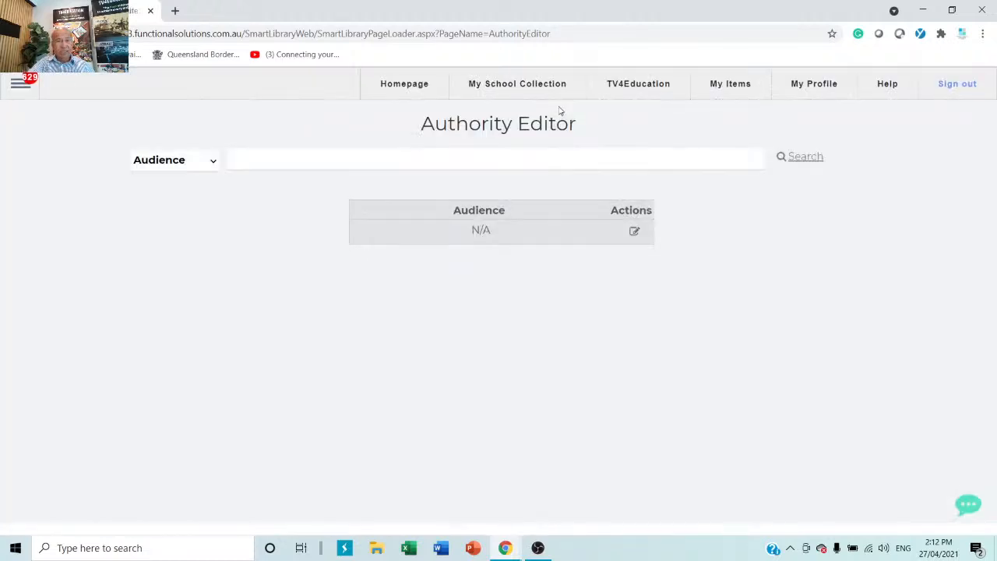
pyautogui.click(204, 163)
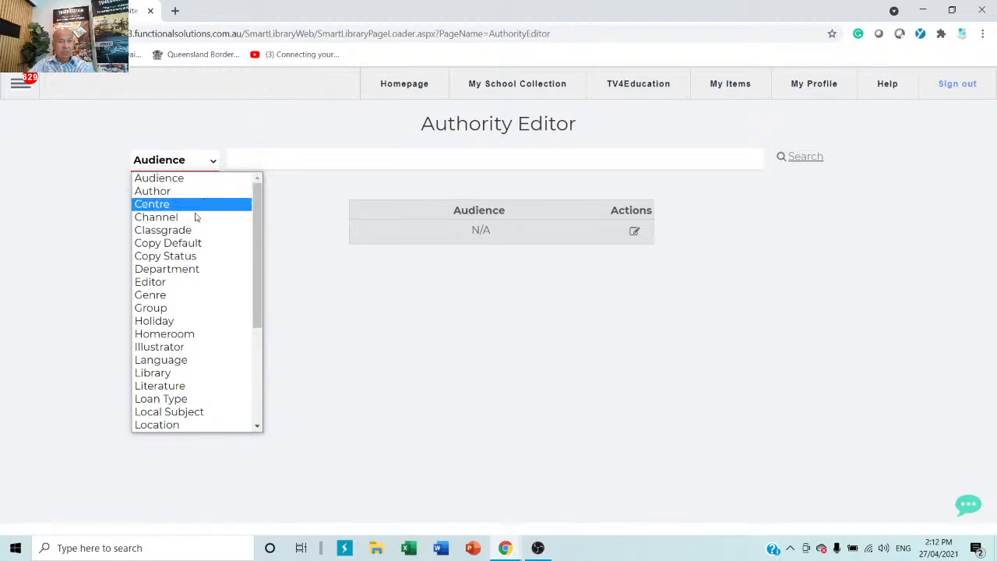
pyautogui.click(175, 232)
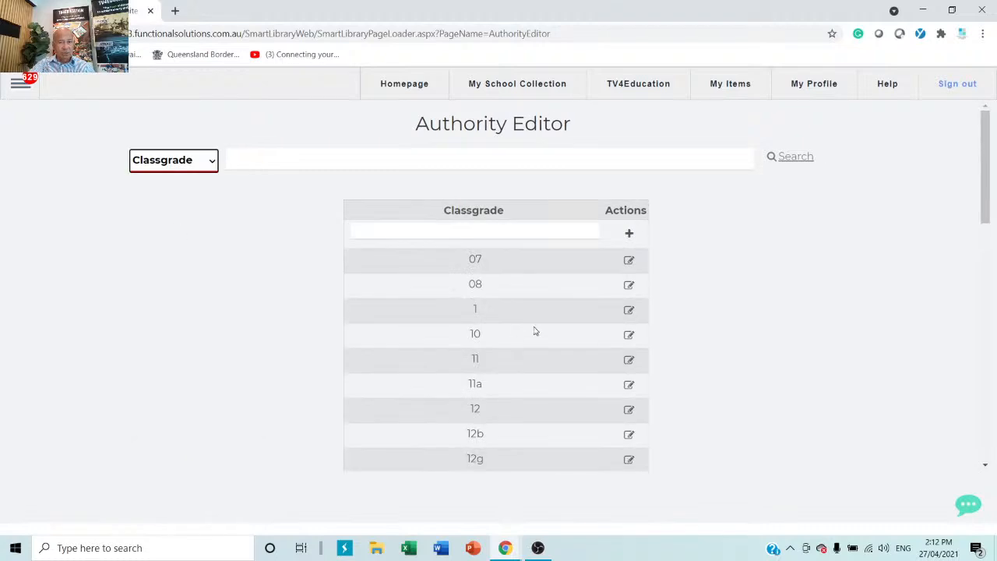
pyautogui.scroll(-1, 534, 331)
pyautogui.scroll(1, 527, 327)
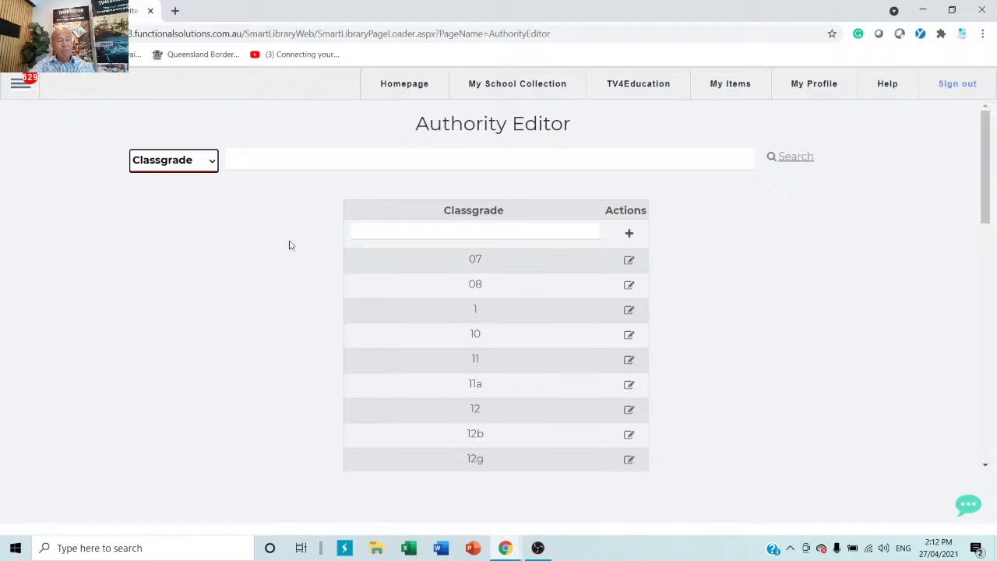
# Switch the Authority Editor to the Video Default Security list and examine the security level per classification
pyautogui.click(212, 162)
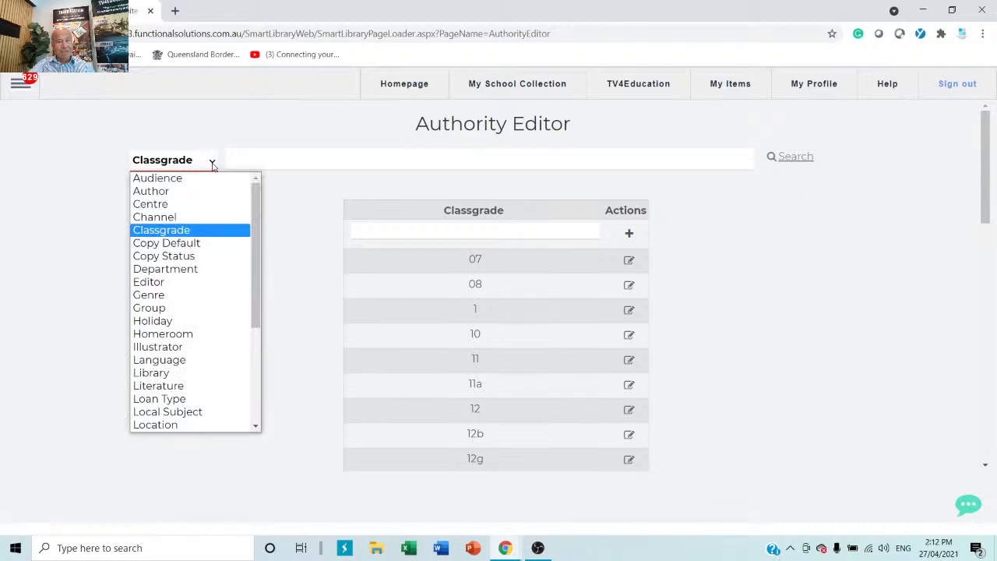
pyautogui.scroll(-5, 176, 265)
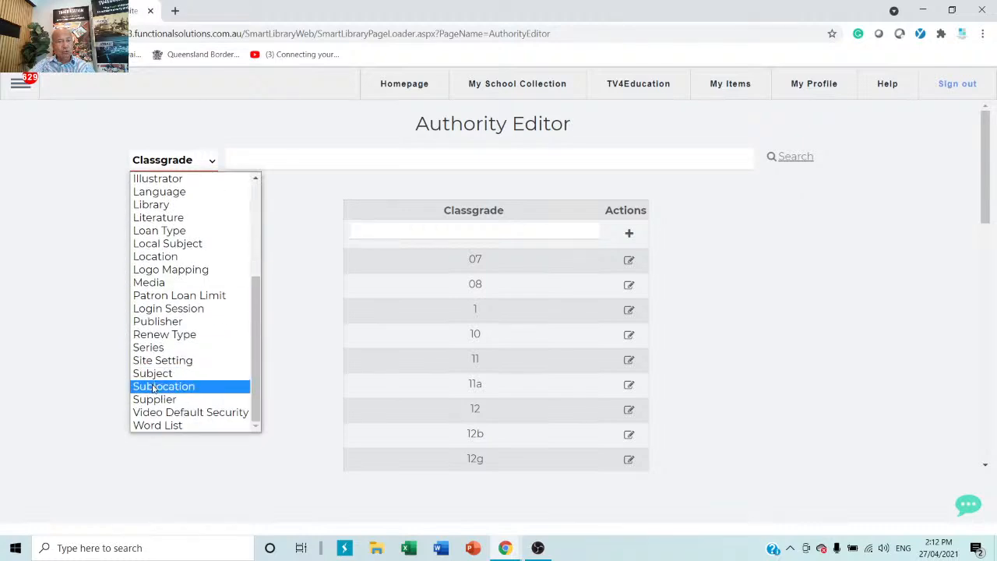
pyautogui.click(183, 412)
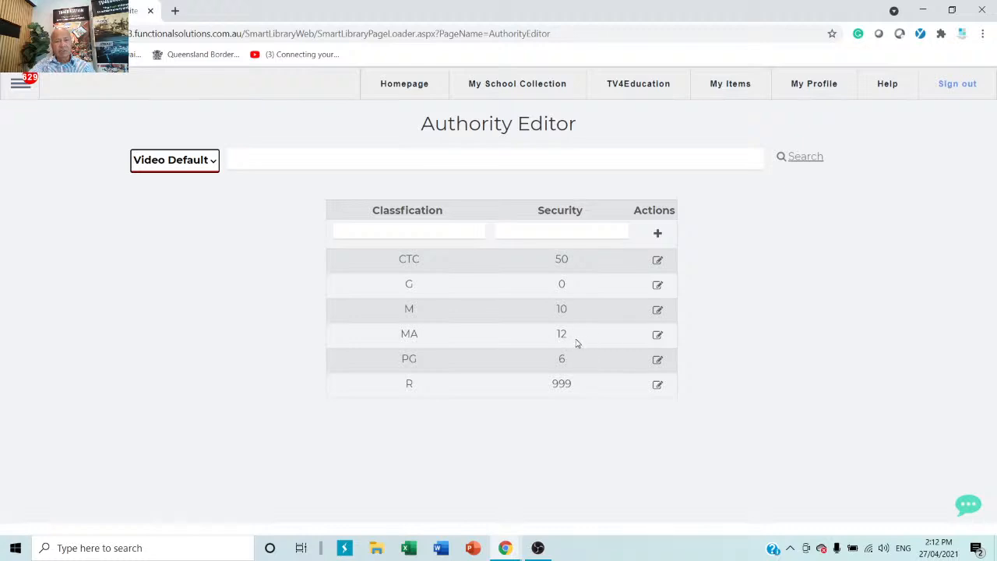
# Set the security level of the MA video classification to 11 and save it
pyautogui.click(656, 336)
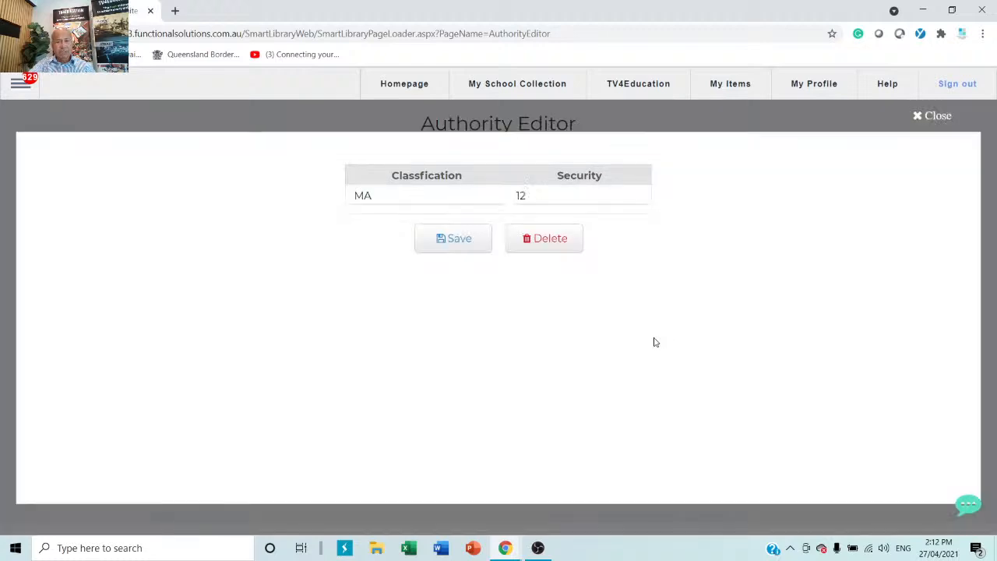
pyautogui.click(559, 197)
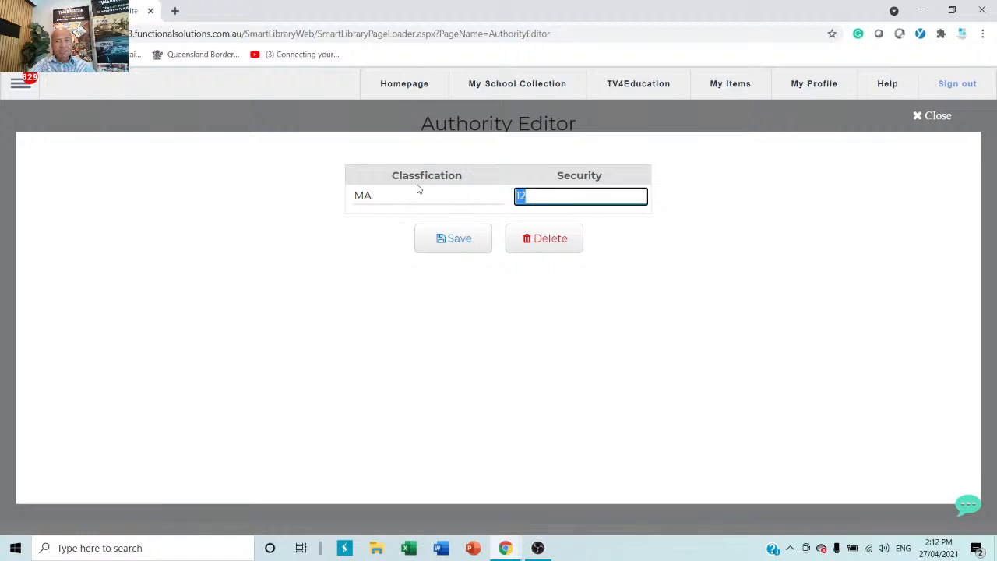
pyautogui.press('BackSpace')
pyautogui.write('11')
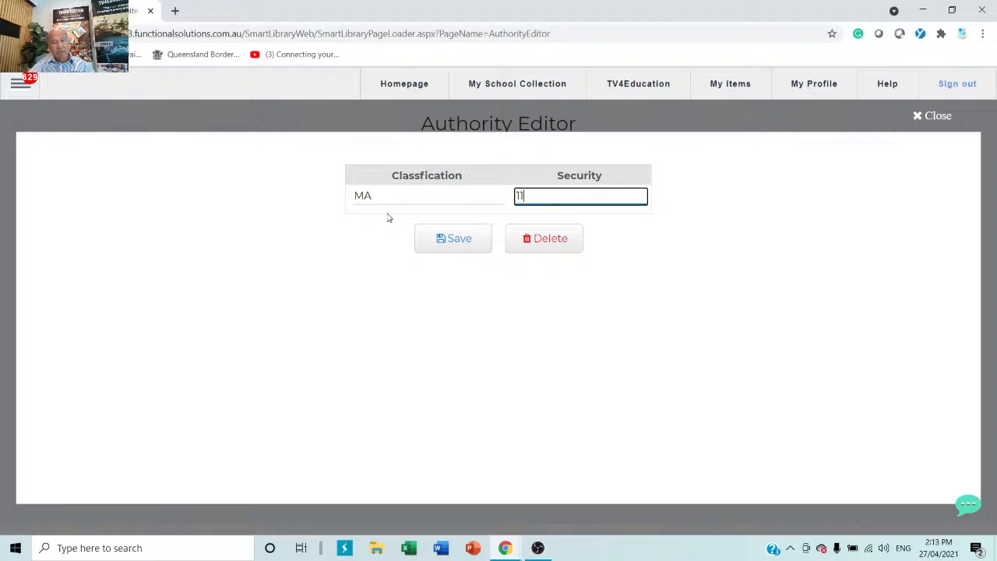
pyautogui.click(458, 240)
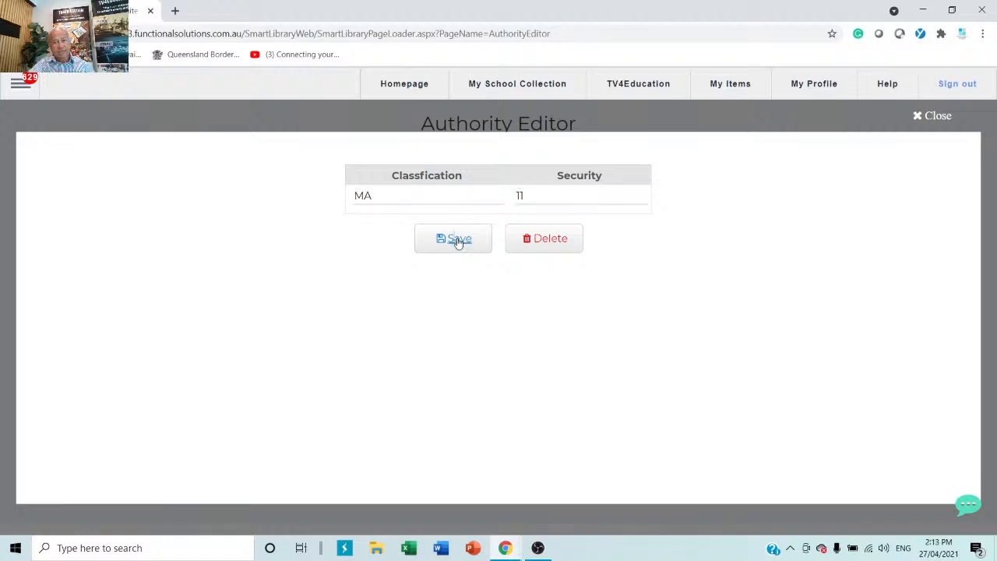
pyautogui.click(936, 117)
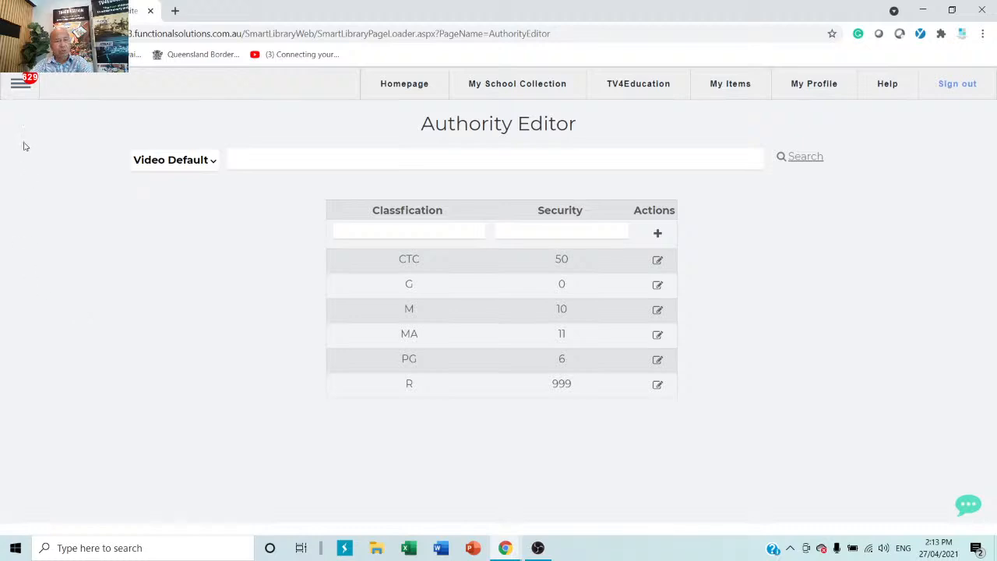
# Open the School's Collection search and show the details of the How to Survive an Asteroid Strike video
pyautogui.click(17, 86)
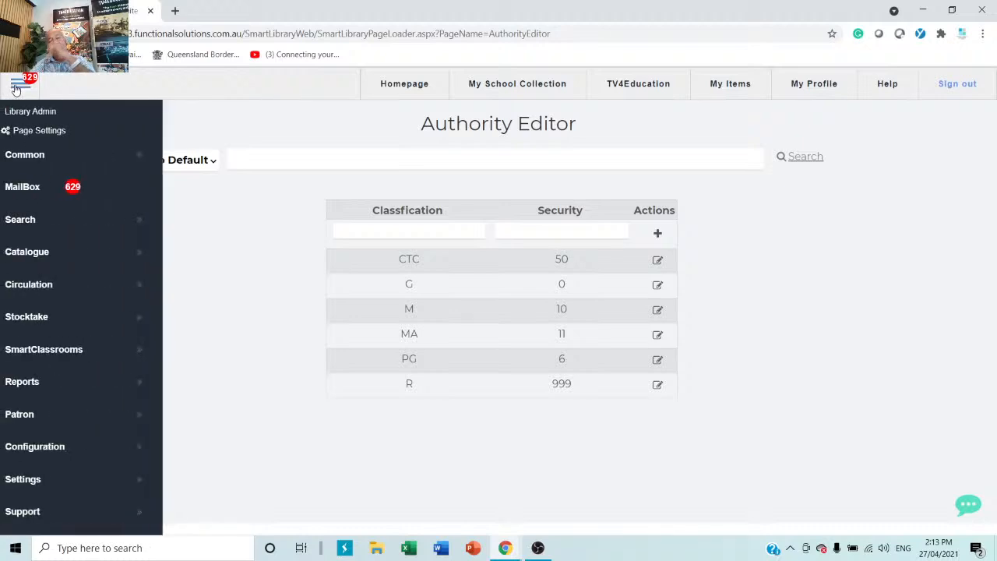
pyautogui.moveTo(36, 221)
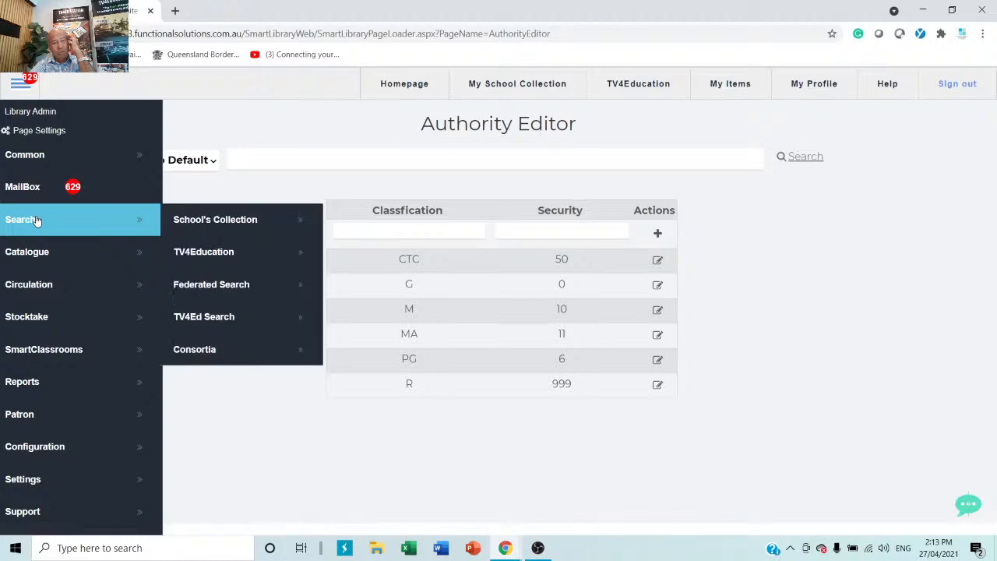
pyautogui.click(252, 230)
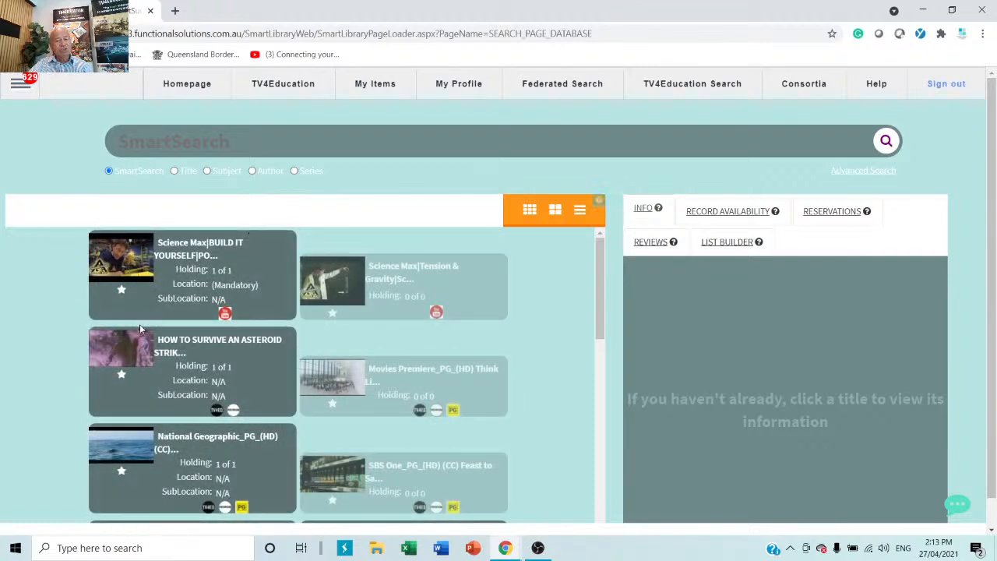
pyautogui.scroll(-3, 138, 326)
pyautogui.scroll(2, 138, 331)
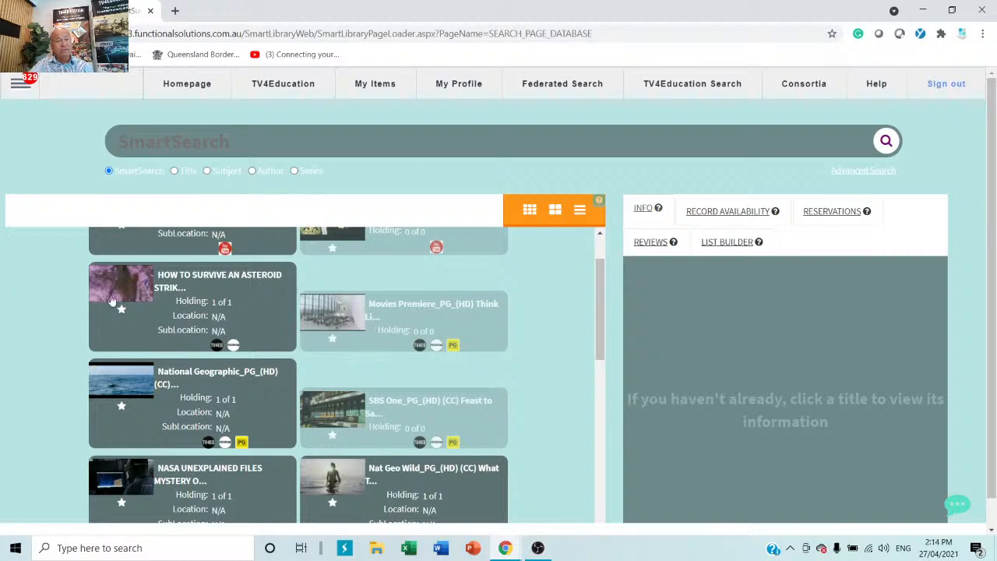
pyautogui.click(131, 299)
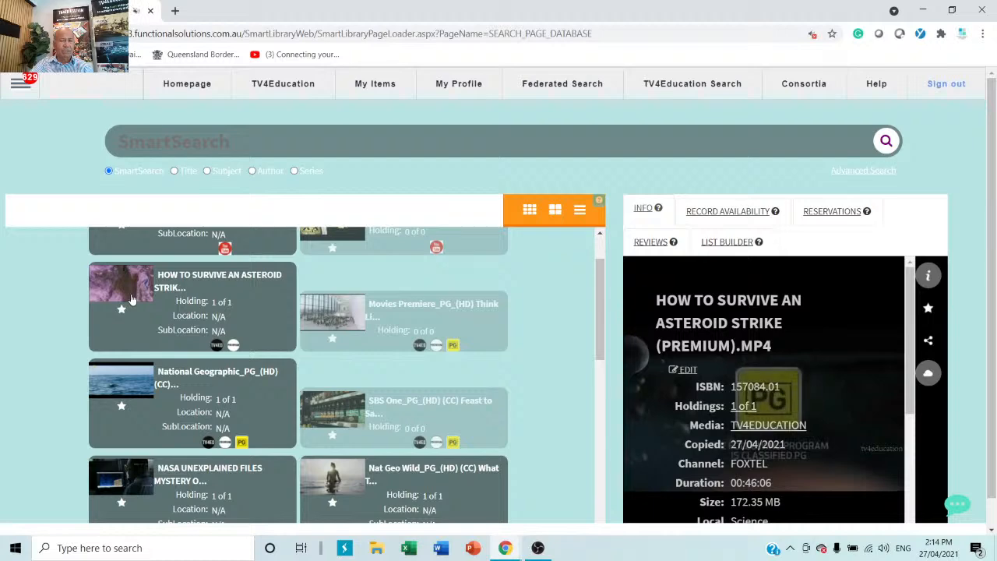
pyautogui.scroll(-2, 738, 386)
pyautogui.scroll(-4, 738, 385)
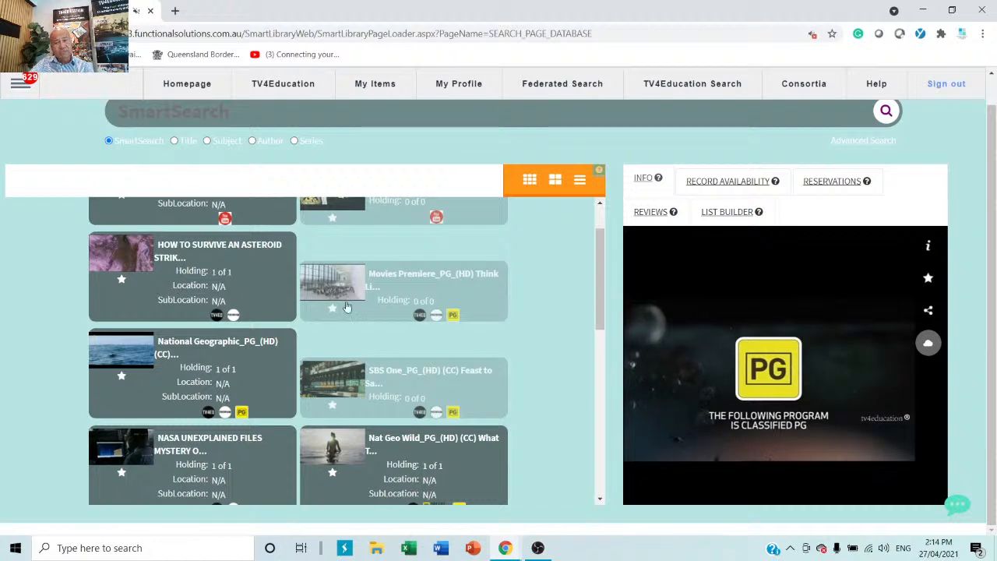
# Open the sharing options of the asteroid strike video and share it with classgrade 7
pyautogui.moveTo(752, 295)
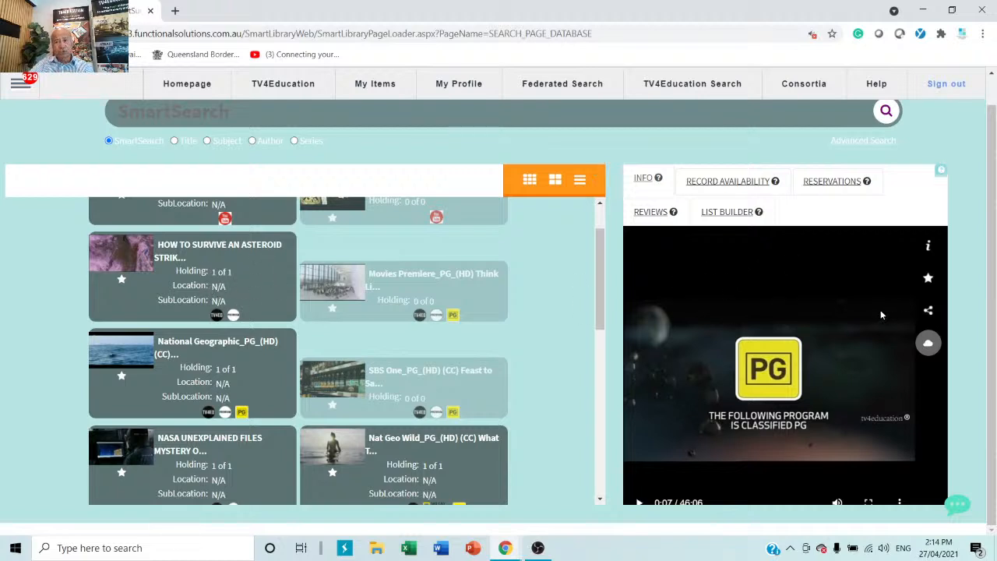
pyautogui.click(927, 311)
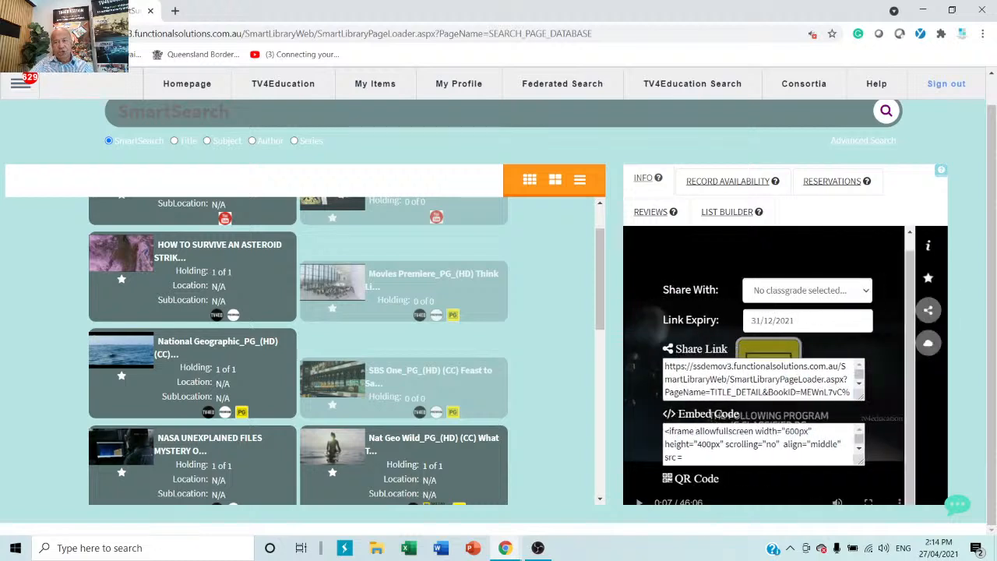
pyautogui.click(807, 294)
pyautogui.scroll(-1, 771, 234)
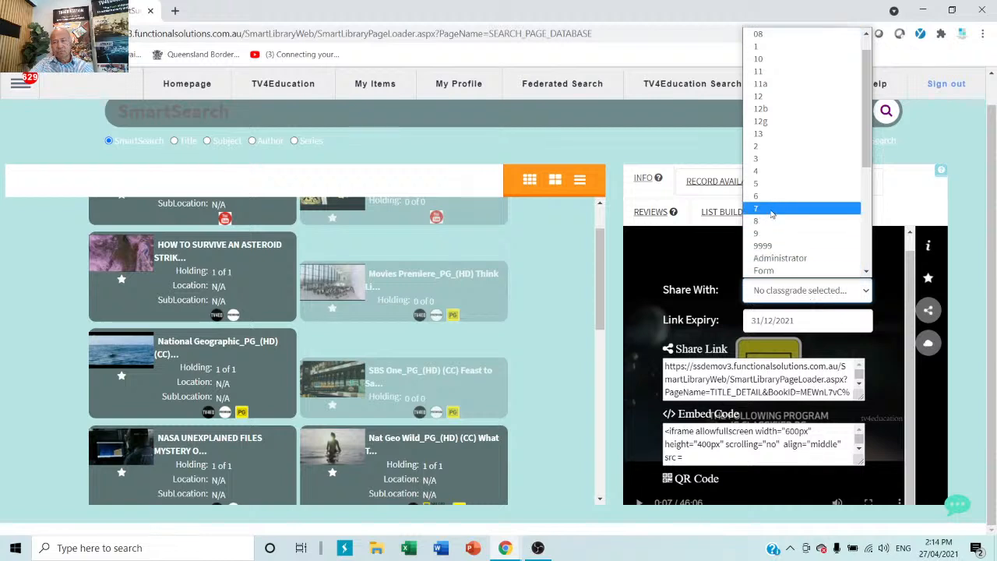
pyautogui.click(771, 209)
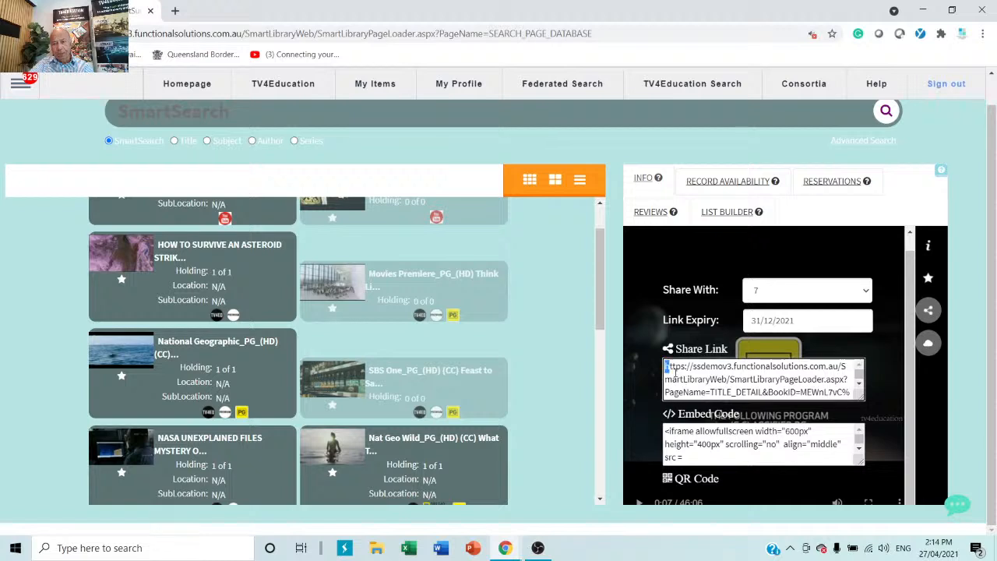
# Select the whole share link for classgrade 7 and copy it
pyautogui.moveTo(666, 366); pyautogui.dragTo(773, 420)
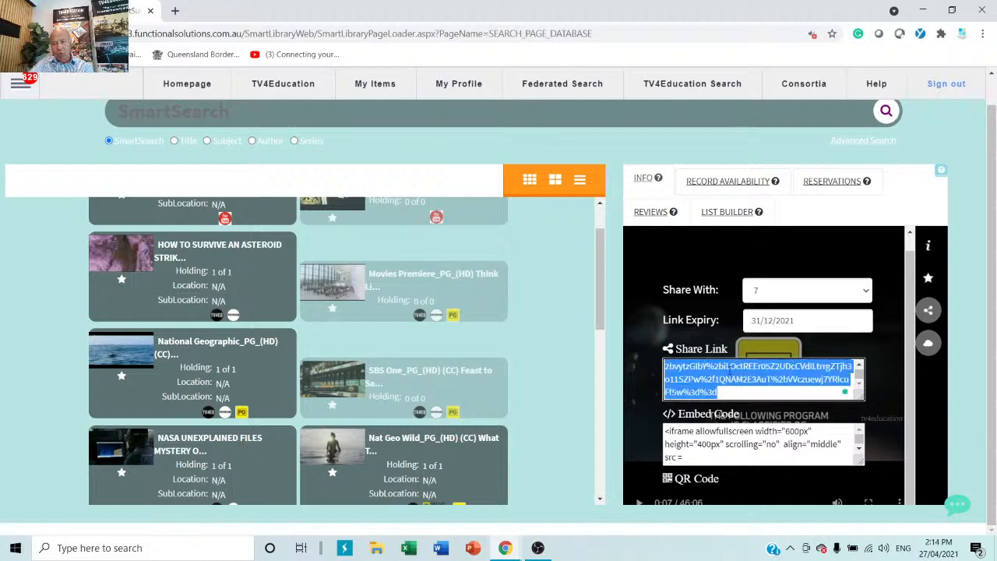
pyautogui.rightClick(675, 369)
pyautogui.click(755, 221)
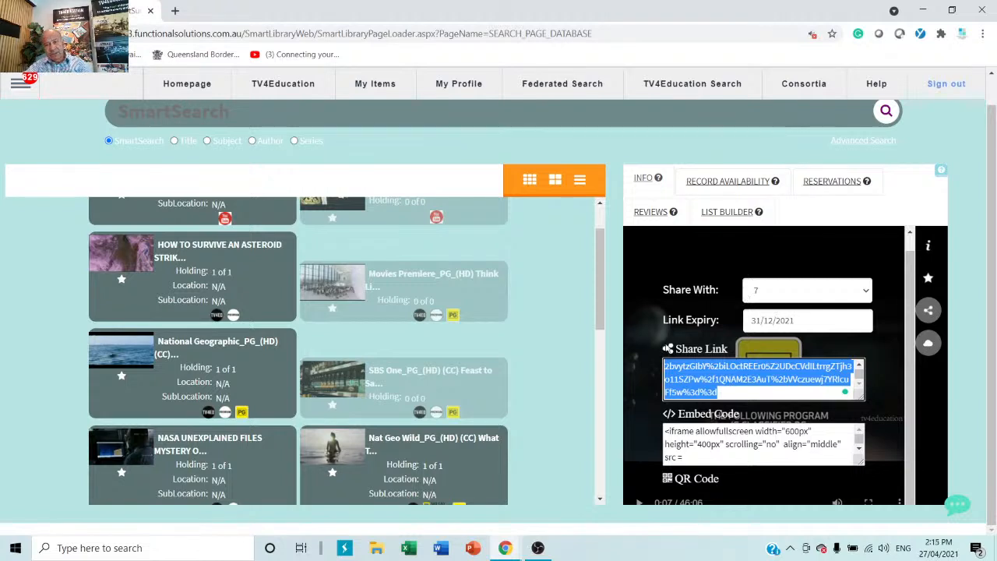
# Set the link expiry to 13/05/2021 and select the whole updated share link
pyautogui.click(820, 325)
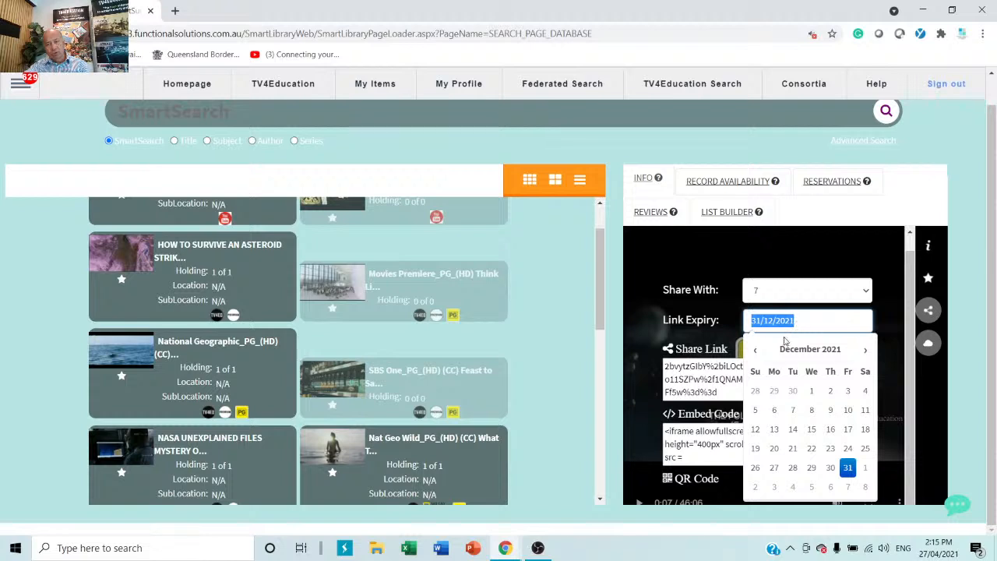
pyautogui.click(754, 351)
pyautogui.click(754, 350)
pyautogui.click(754, 350)
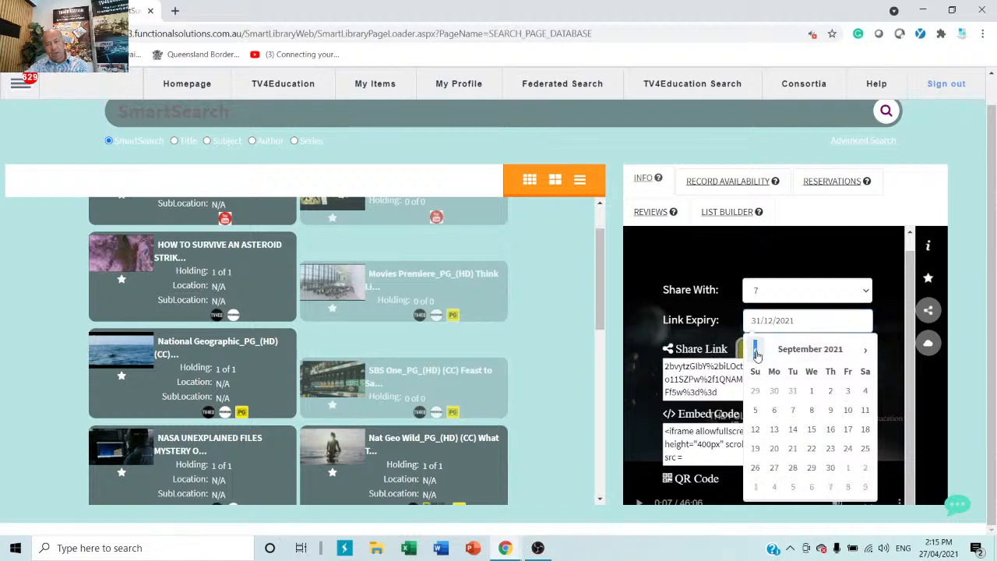
pyautogui.click(754, 351)
pyautogui.click(755, 350)
pyautogui.click(756, 351)
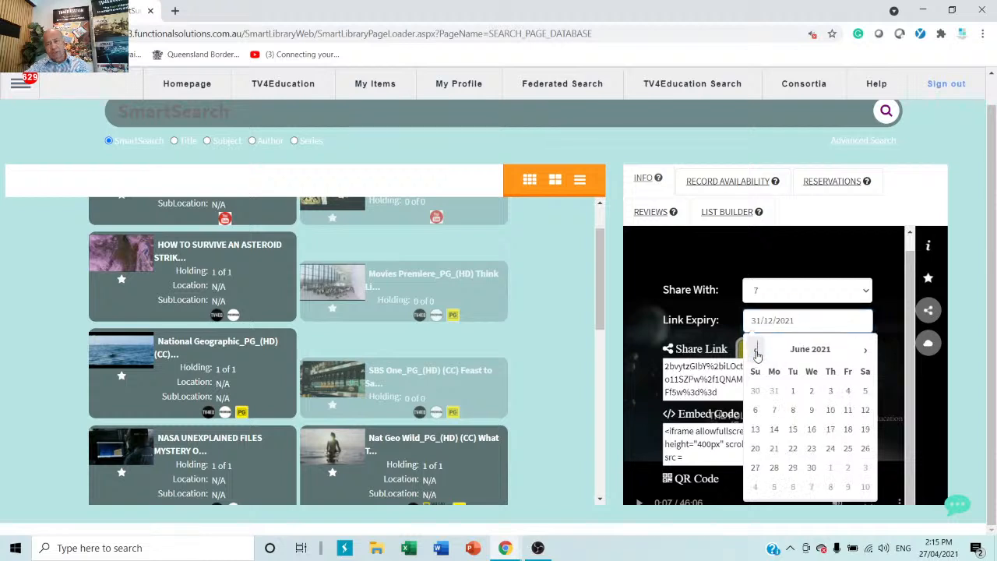
pyautogui.click(755, 352)
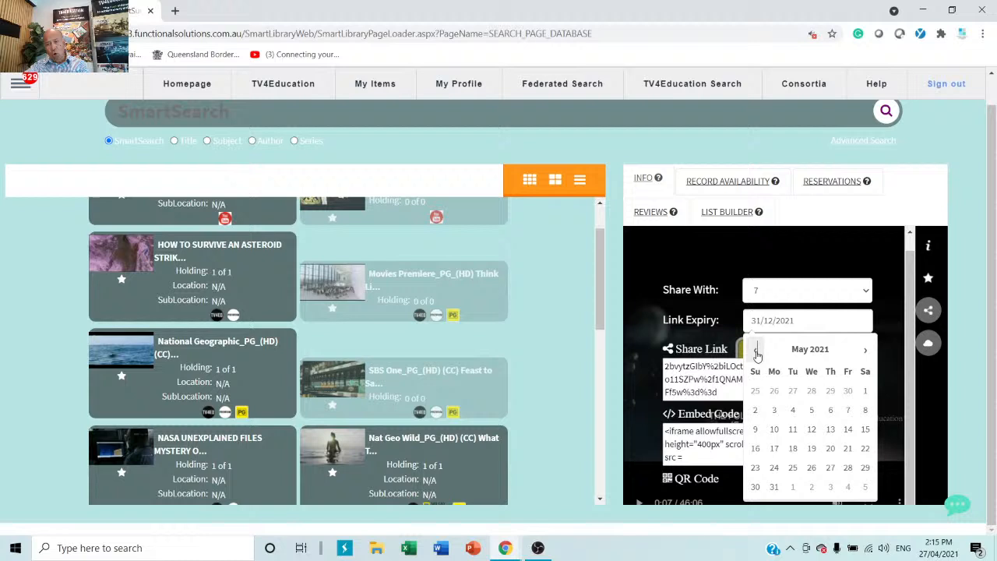
pyautogui.click(830, 430)
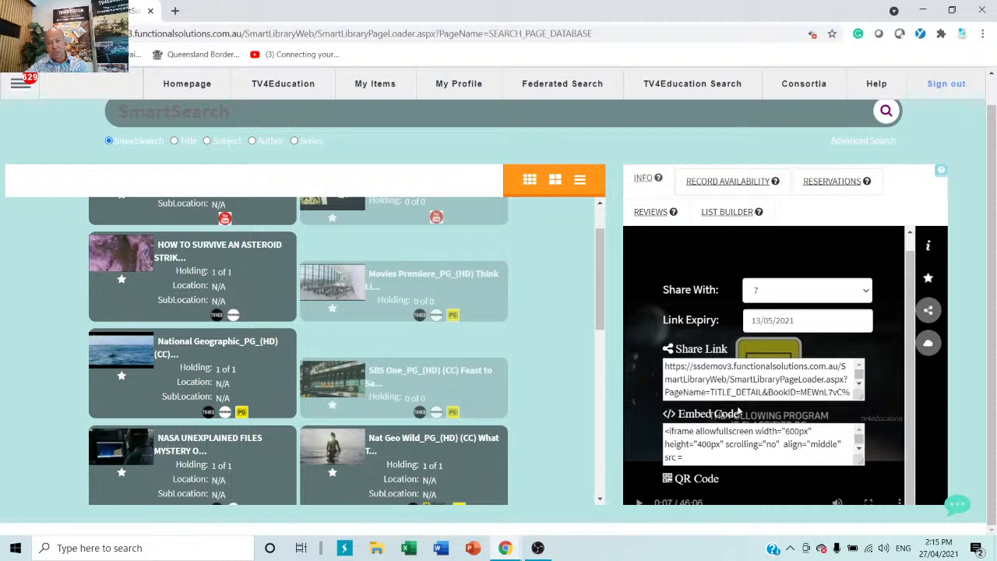
pyautogui.moveTo(666, 370); pyautogui.dragTo(755, 431)
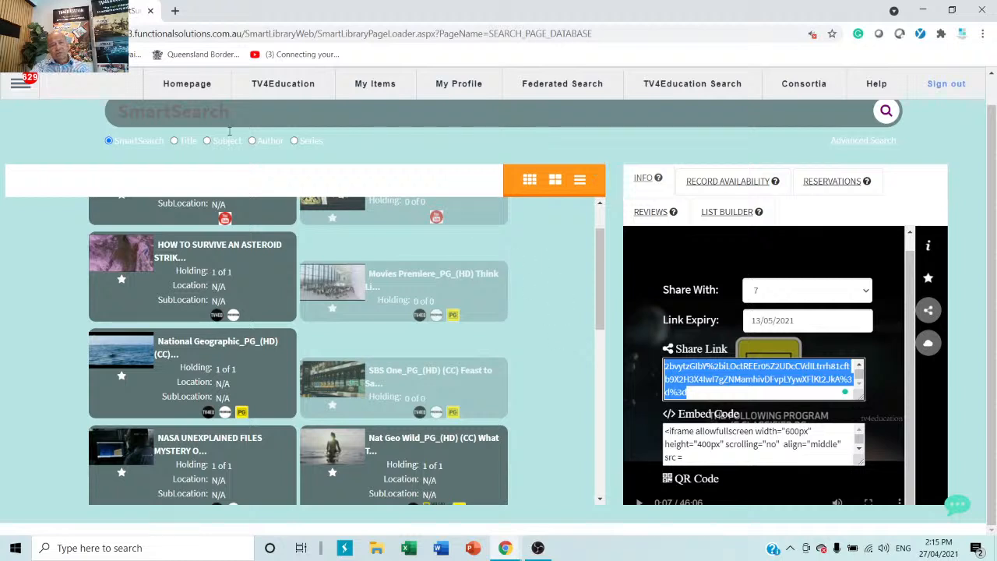
# Open the Say Yes to the Dress - It's Dani's Day! video from TV4Education's recently added titles and add it to the saved items
pyautogui.click(286, 89)
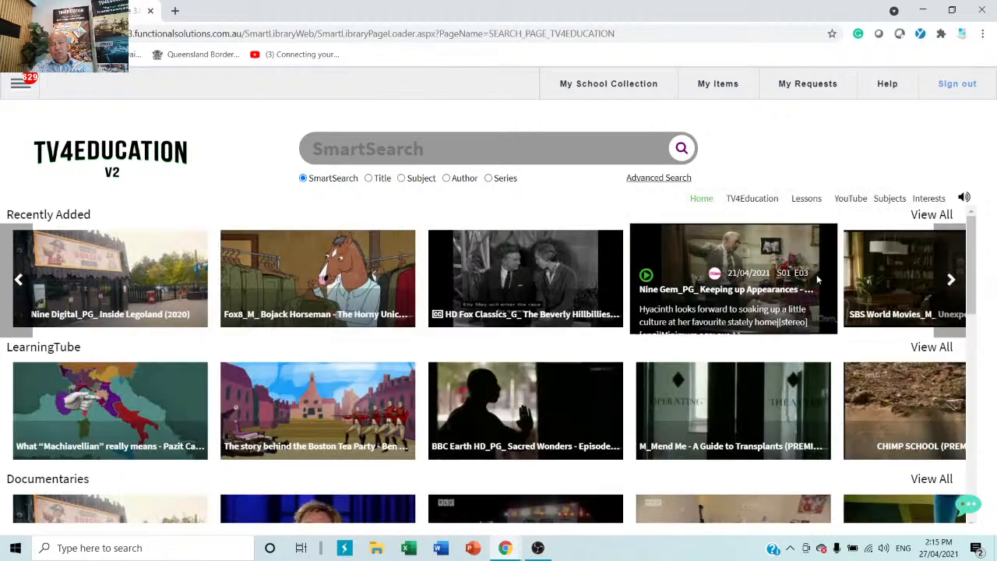
pyautogui.moveTo(950, 280)
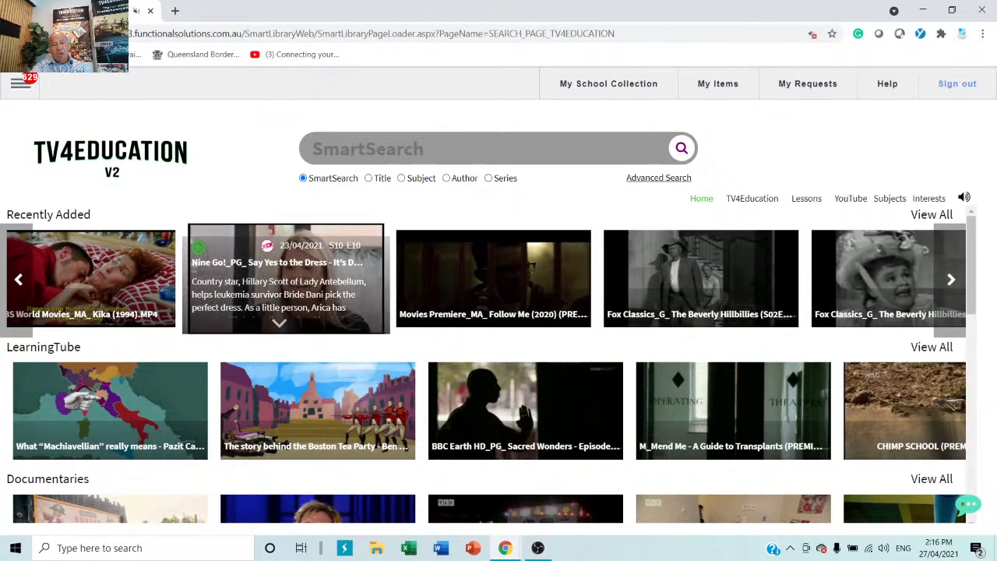
pyautogui.click(276, 282)
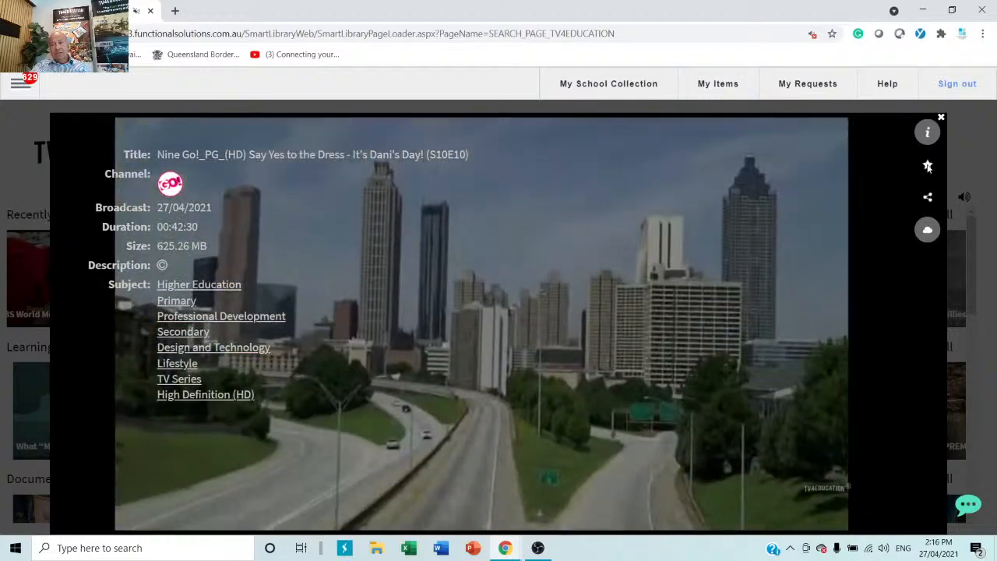
pyautogui.click(928, 166)
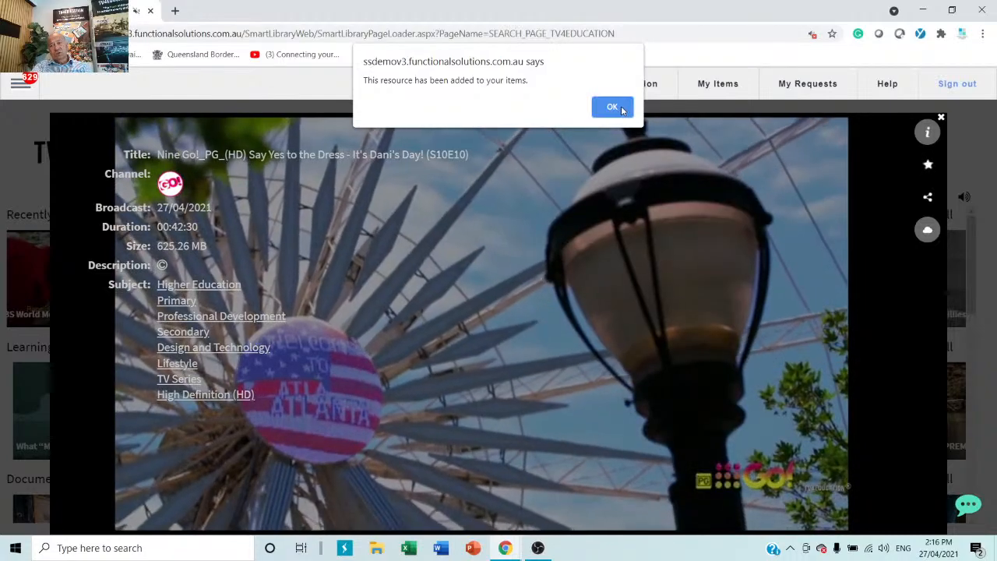
pyautogui.click(612, 108)
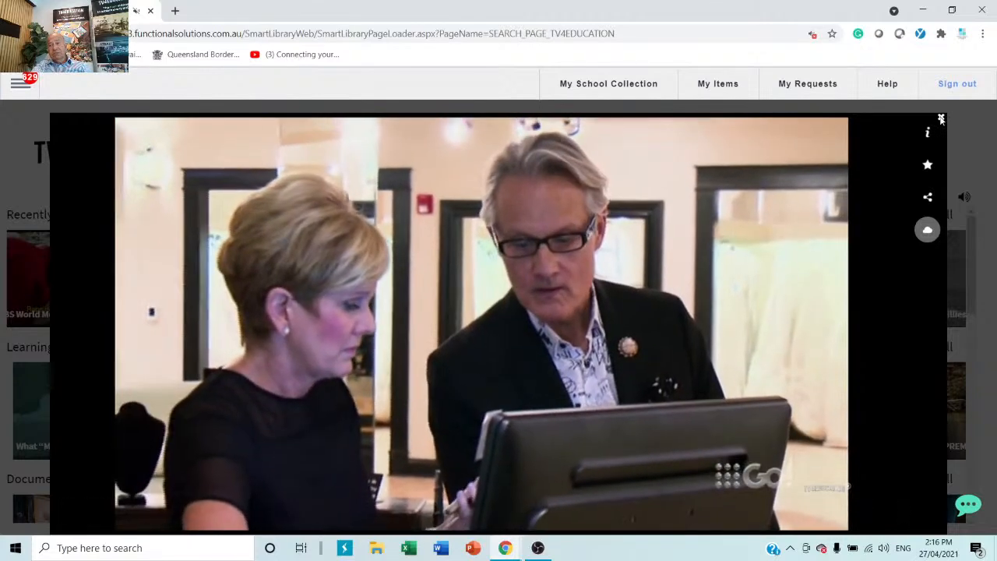
pyautogui.click(941, 118)
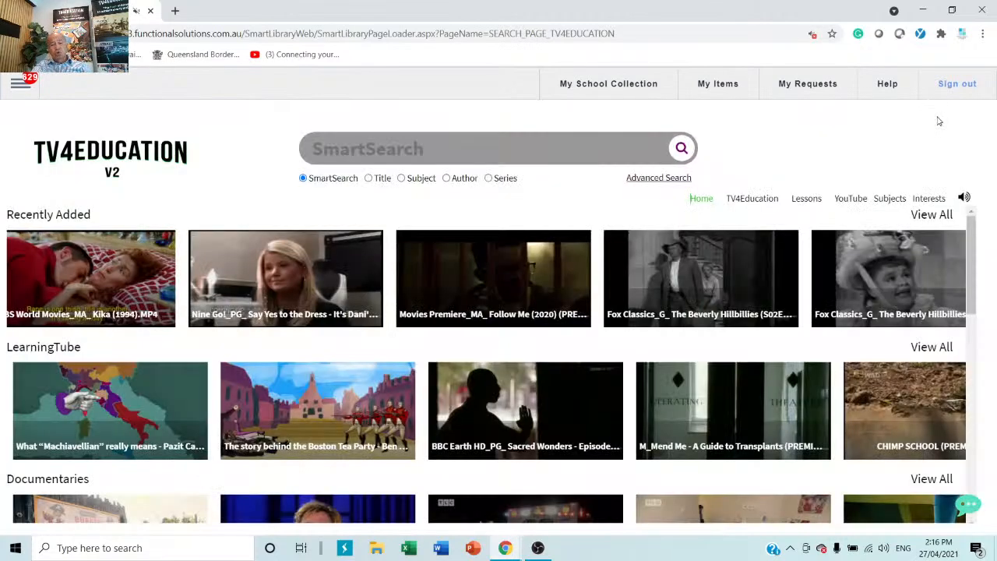
# Browse the TV4Education home categories, and run a SmartSearch for the nonsense text "fghgf fghfg hfgh fhgfgh"
pyautogui.scroll(-3, 475, 445)
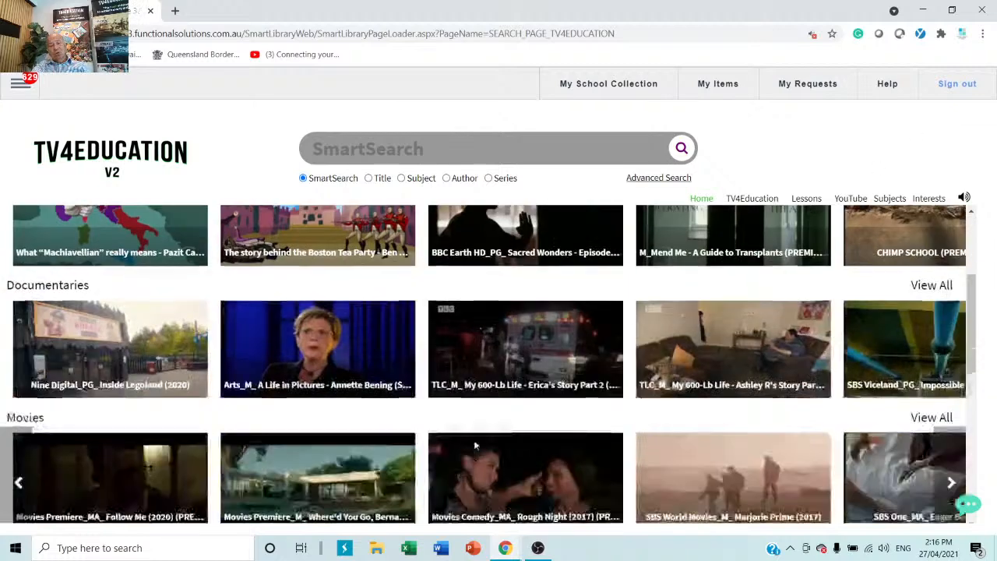
pyautogui.scroll(3, 475, 444)
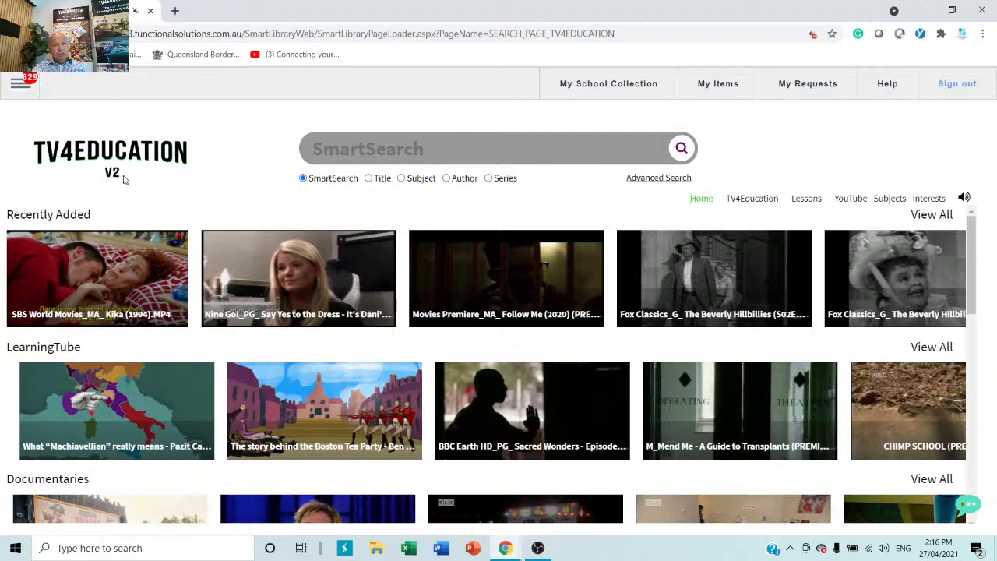
pyautogui.moveTo(122, 179); pyautogui.dragTo(238, 140)
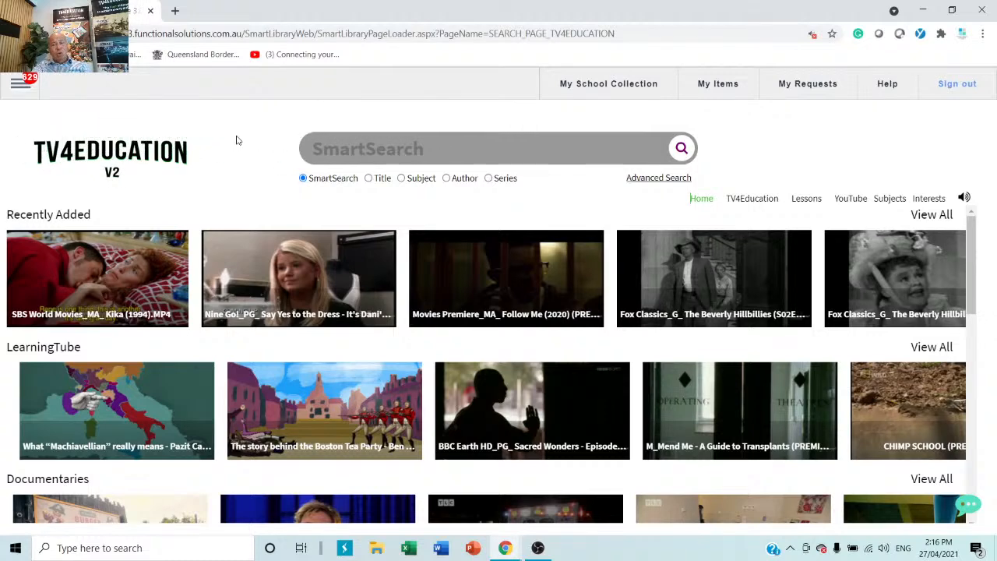
pyautogui.click(404, 150)
pyautogui.write('fgh')
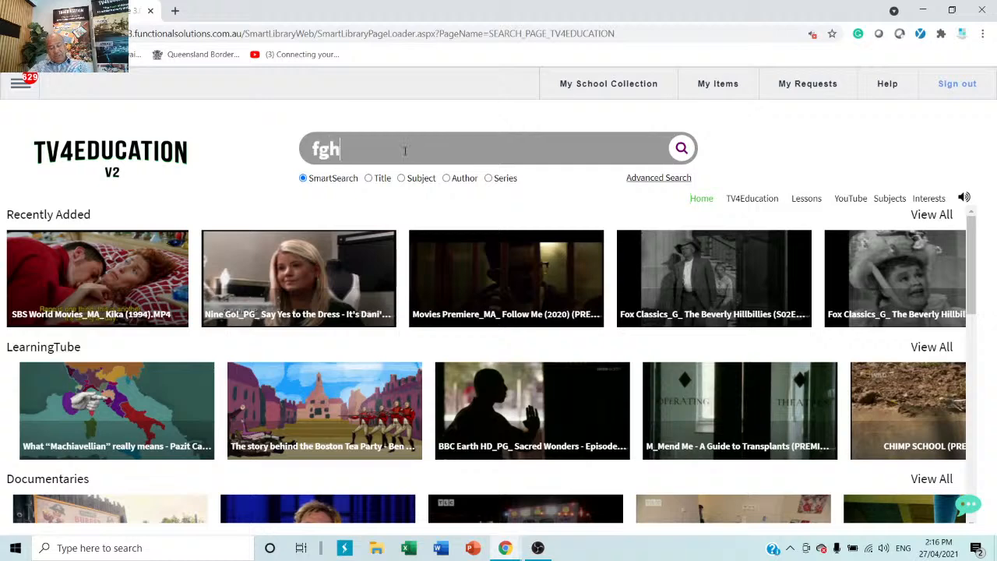
pyautogui.write('gf fghfg hfgh fhgf')
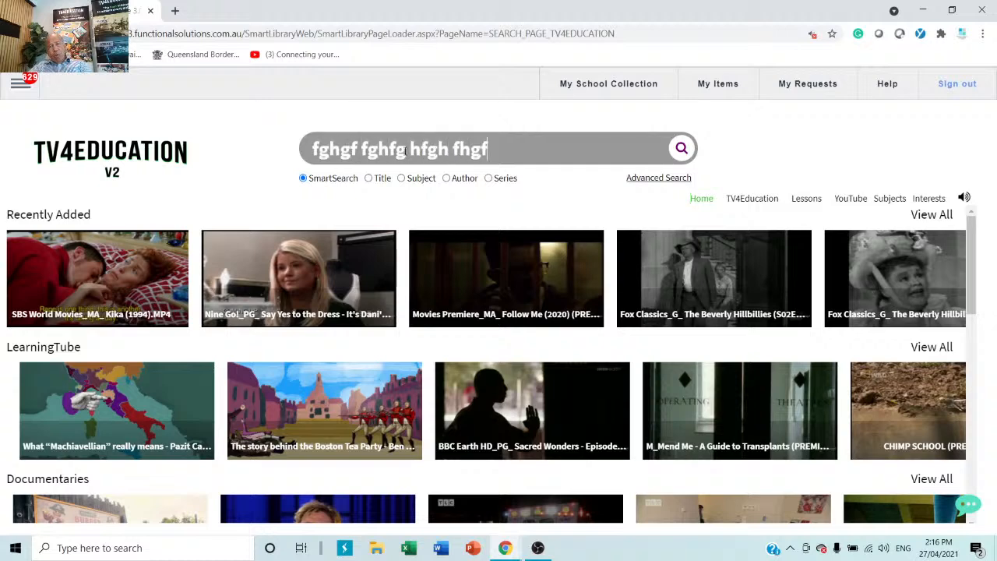
pyautogui.write('gh')
pyautogui.press('Return')
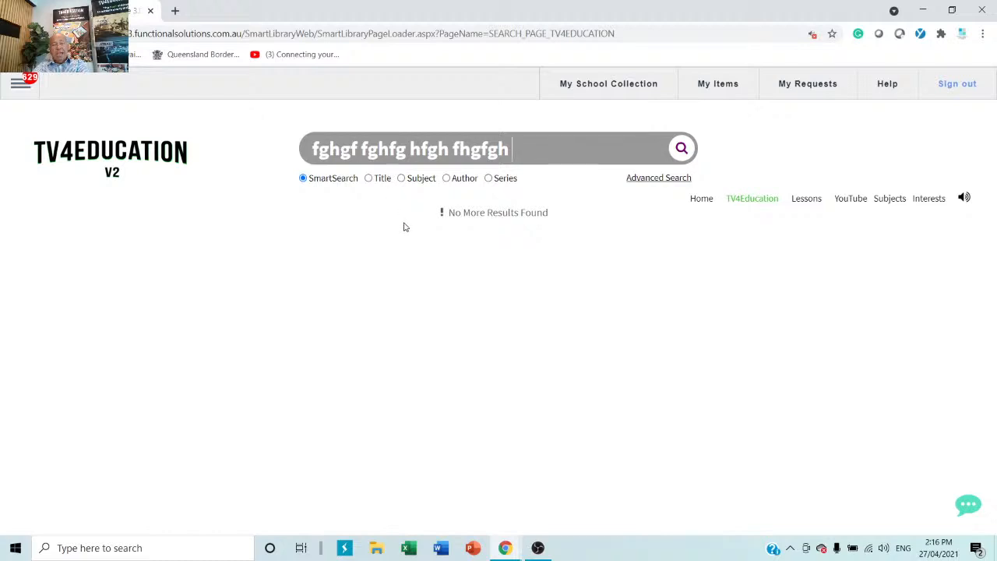
# Go to My Requests and start a new topic request
pyautogui.click(806, 85)
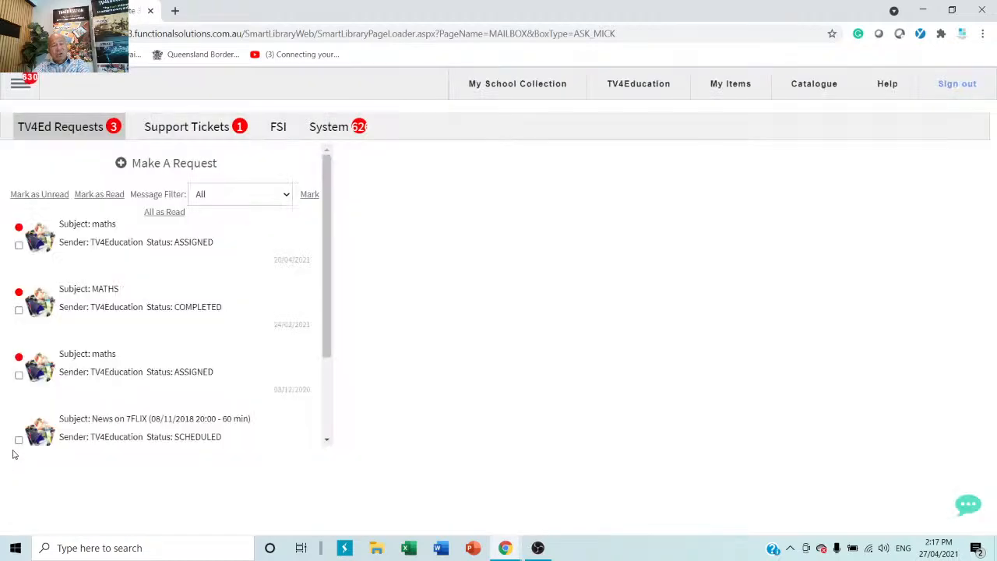
pyautogui.click(192, 171)
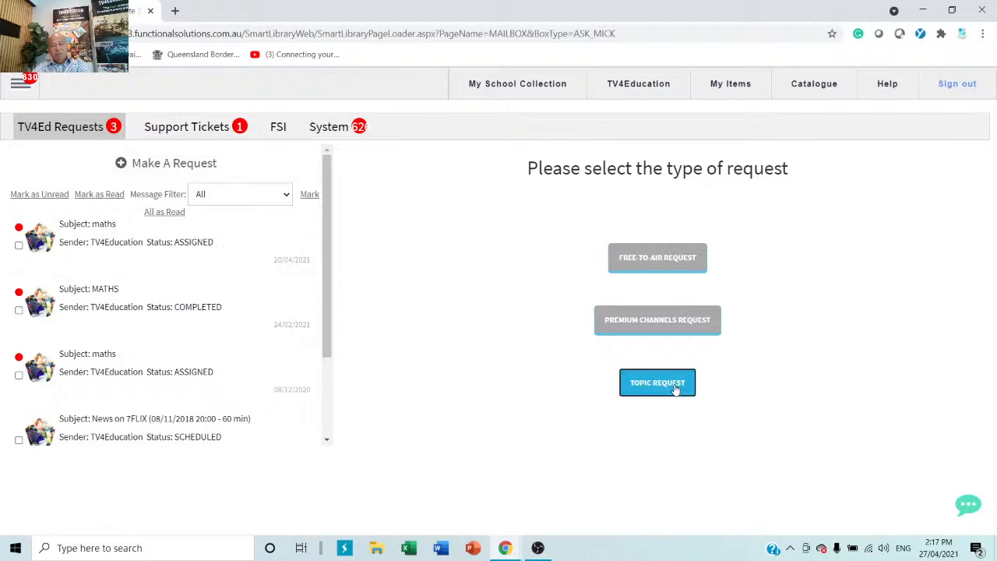
pyautogui.click(651, 386)
# Fill in the topic request with target age group y8, curriculum code objective 3456564 and subject english, leaving it unsubmitted
pyautogui.click(688, 214)
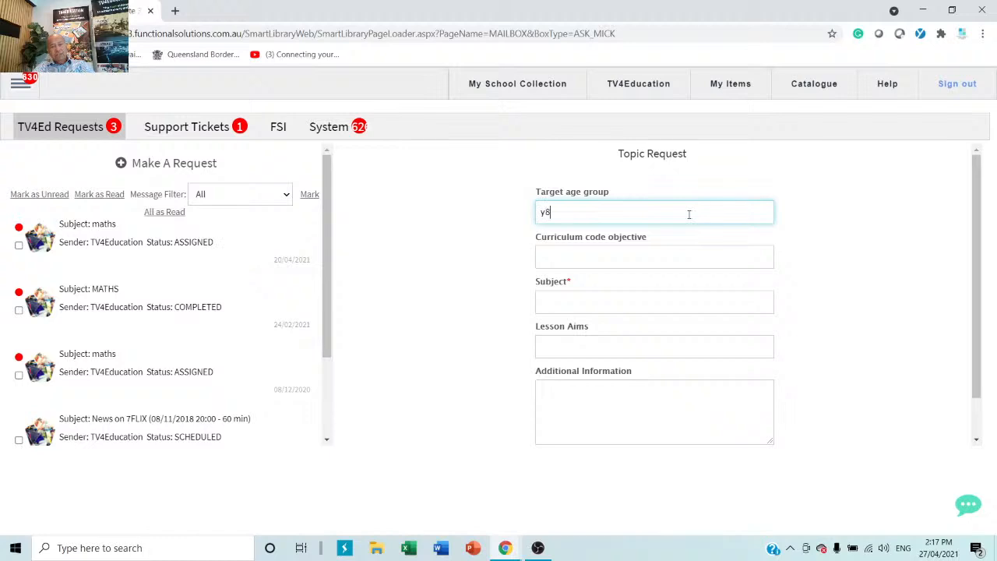
pyautogui.click(648, 258)
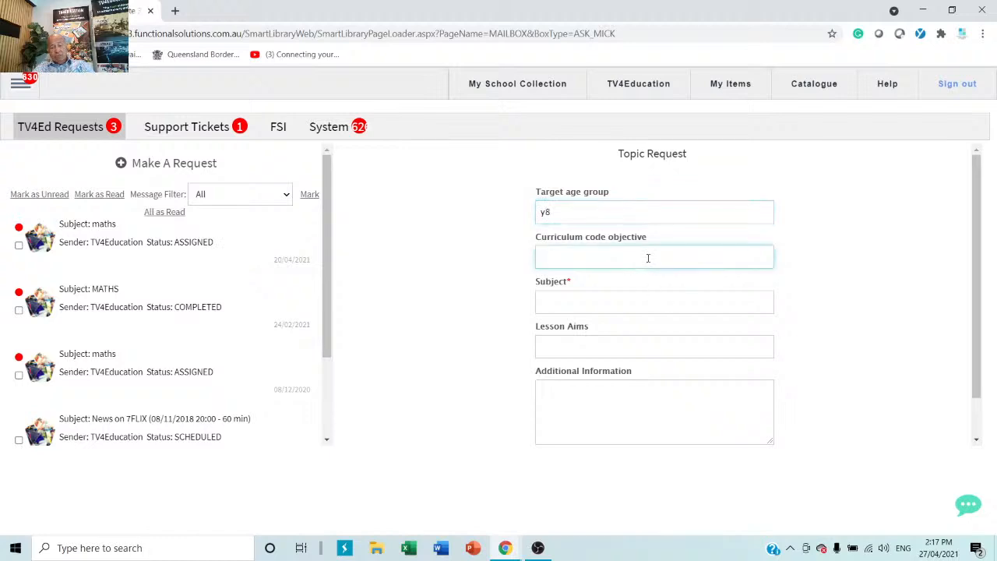
pyautogui.write('3456564')
pyautogui.click(613, 305)
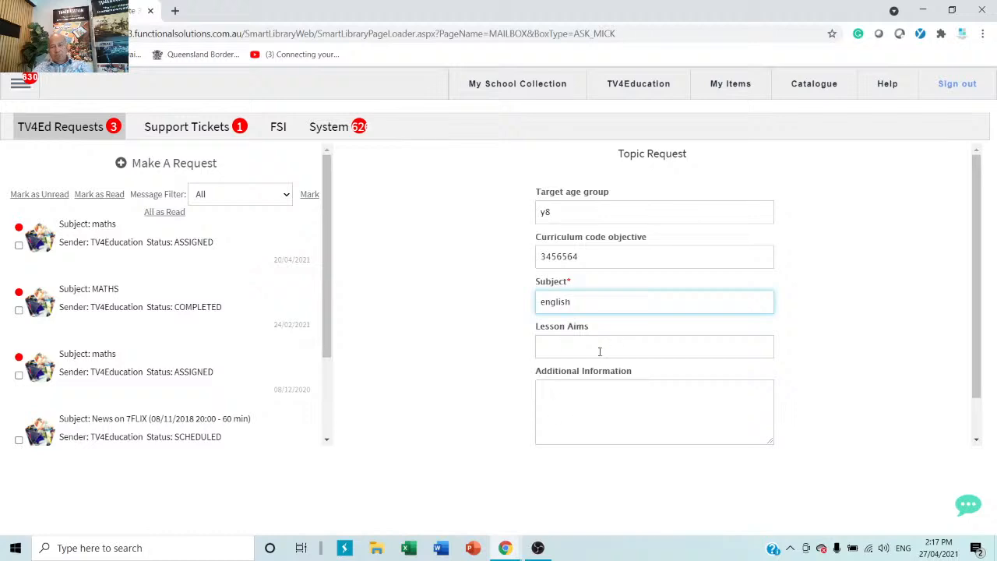
pyautogui.click(600, 352)
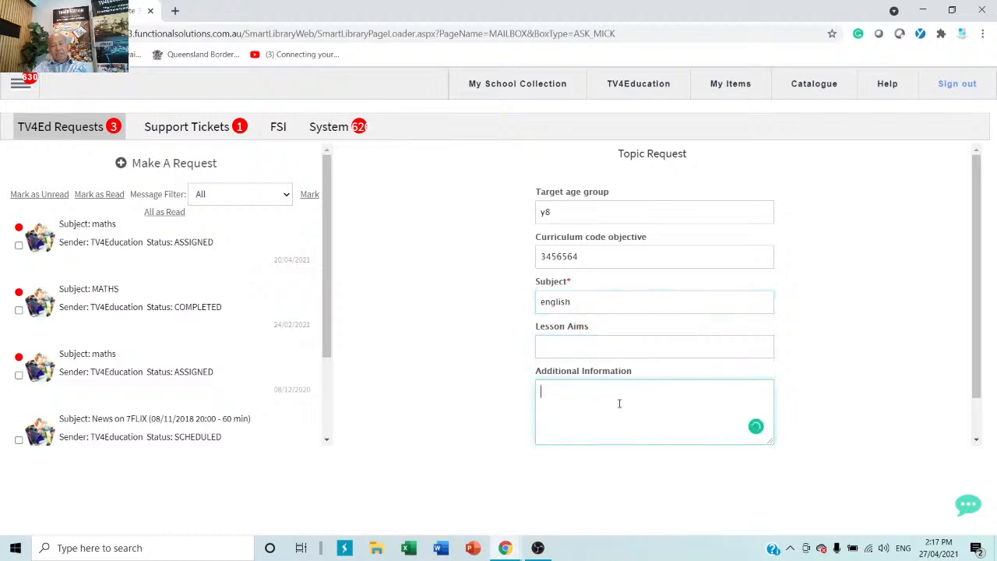
pyautogui.scroll(-1, 618, 403)
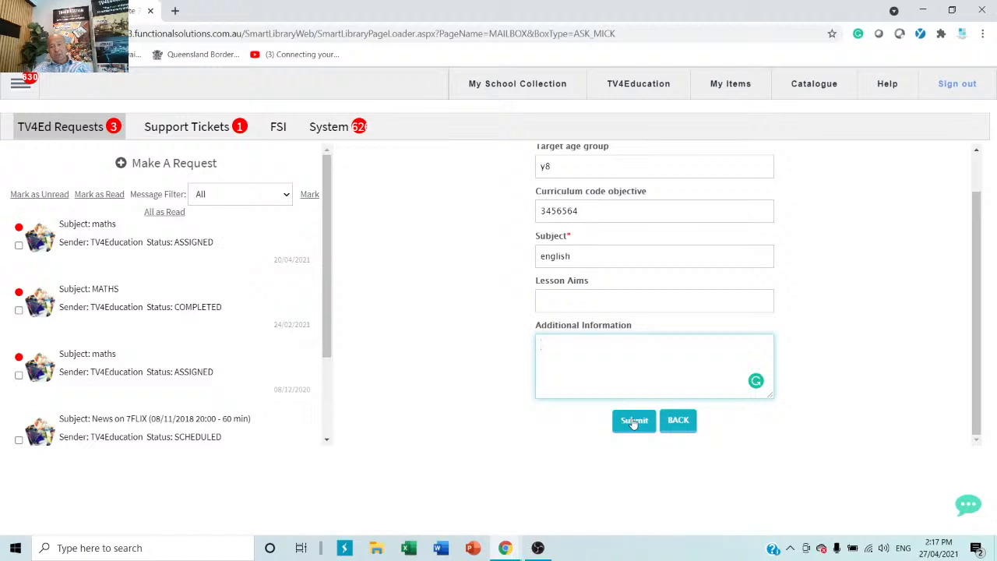
pyautogui.scroll(1, 832, 319)
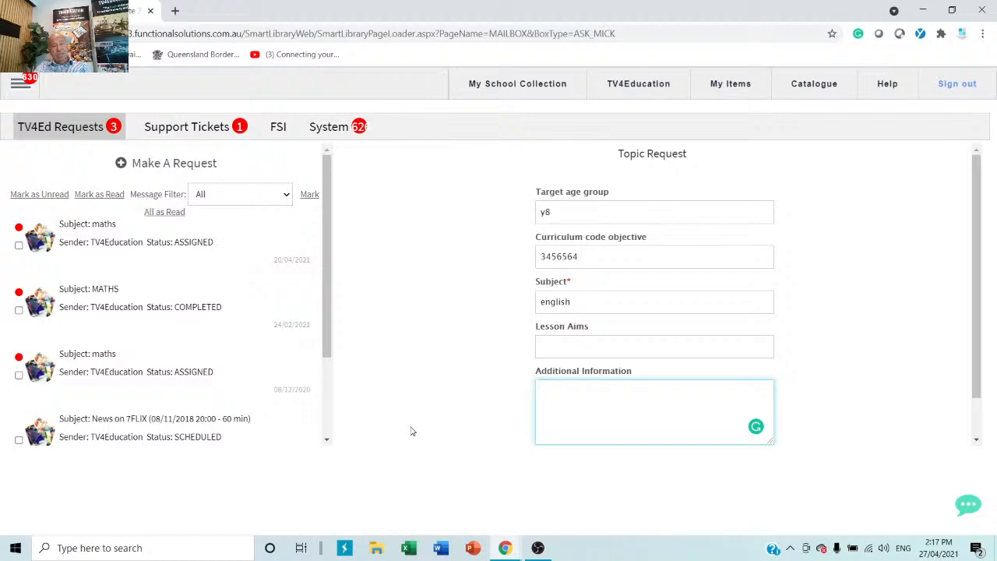
# View the free-to-air request channels, browse the premium request channels and open the request form for the comedy movies channel
pyautogui.click(166, 172)
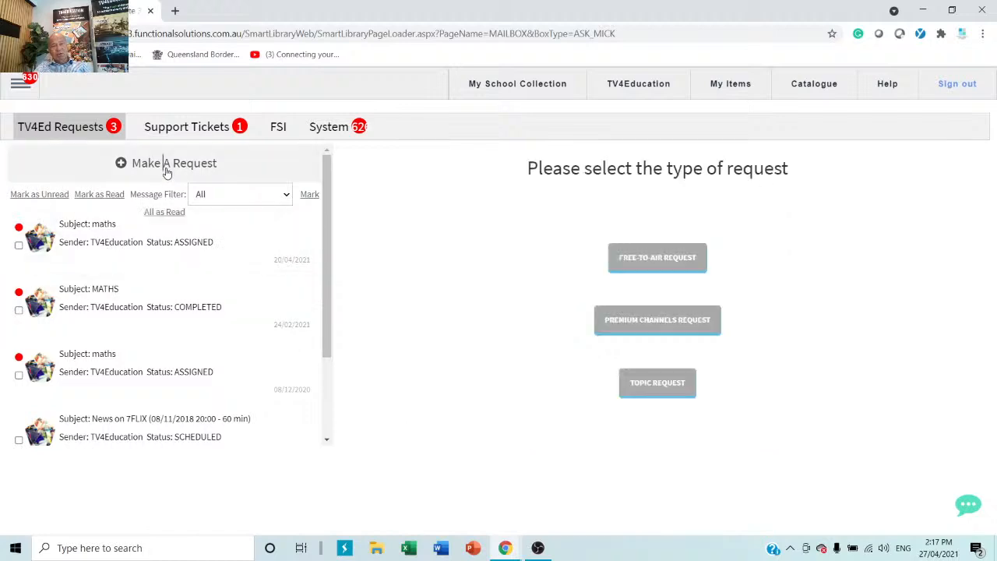
pyautogui.click(639, 255)
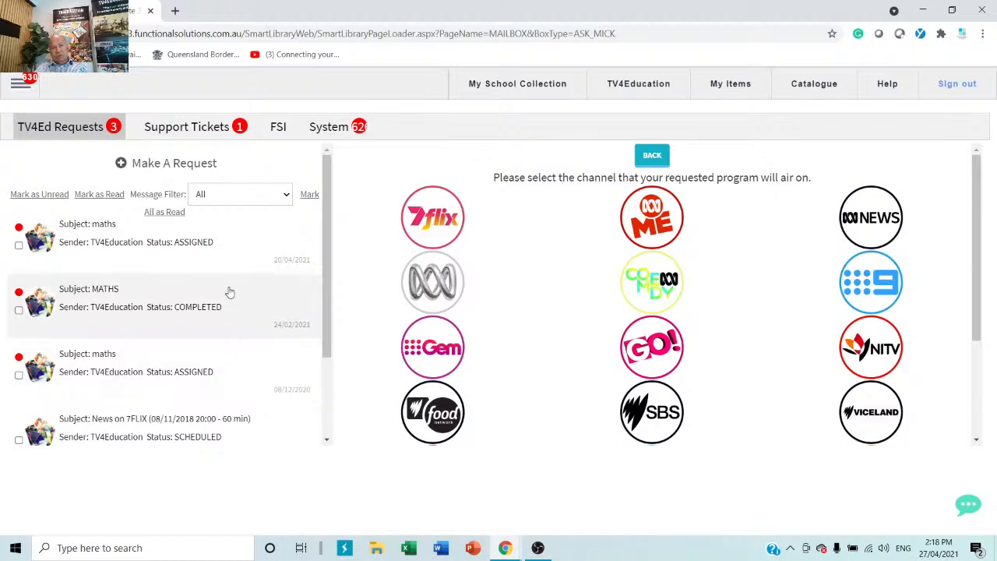
pyautogui.click(190, 163)
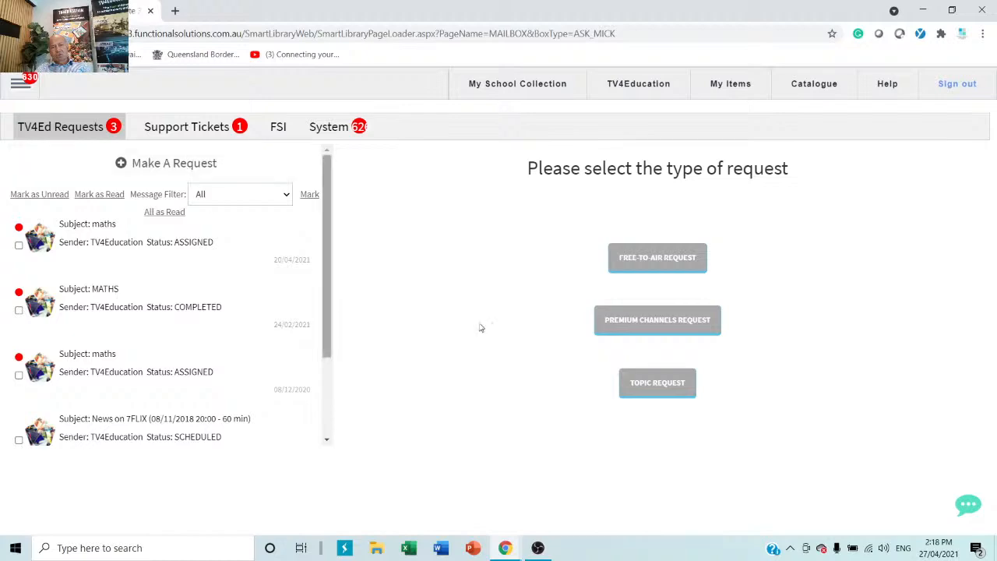
pyautogui.click(660, 325)
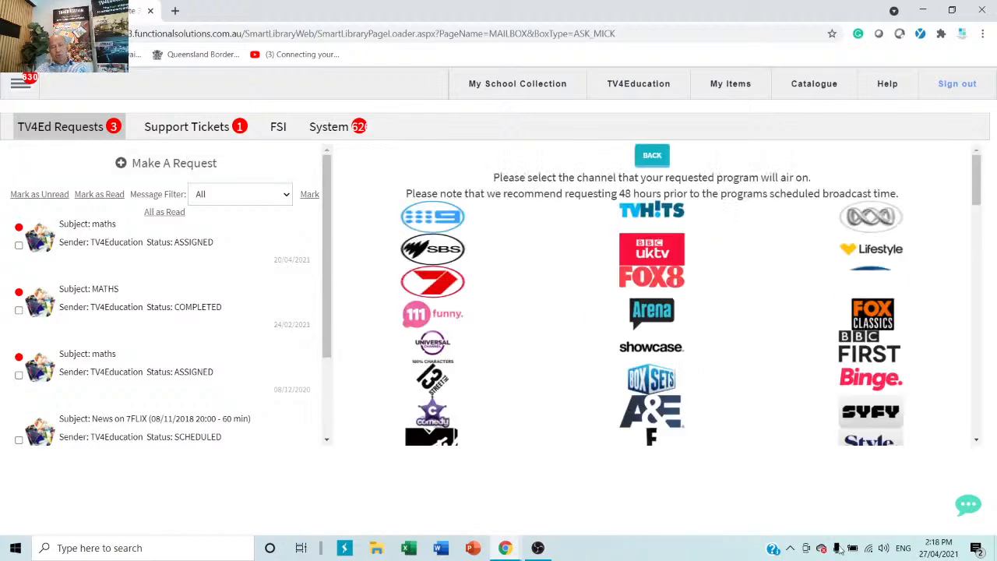
pyautogui.scroll(-5, 572, 321)
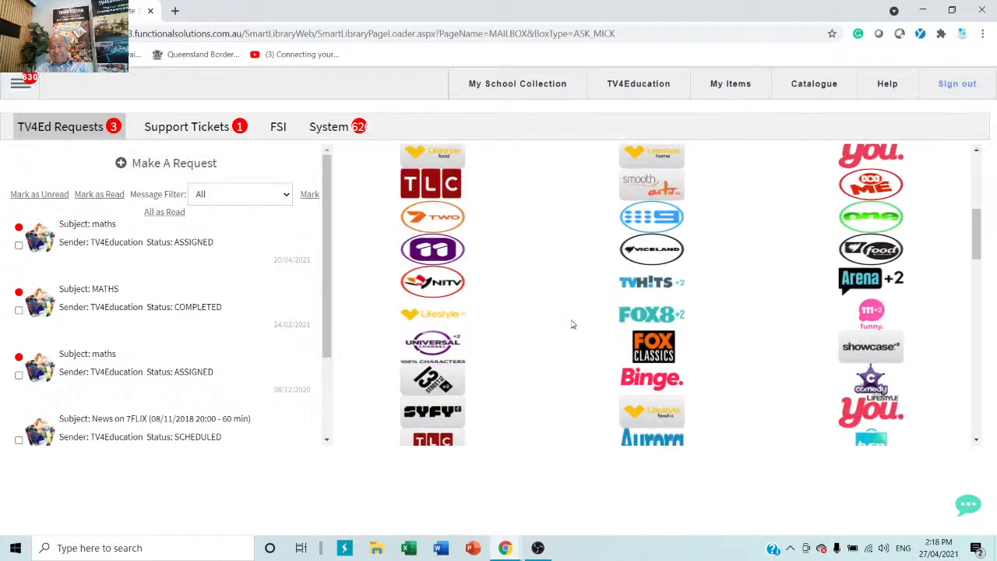
pyautogui.scroll(-6, 572, 324)
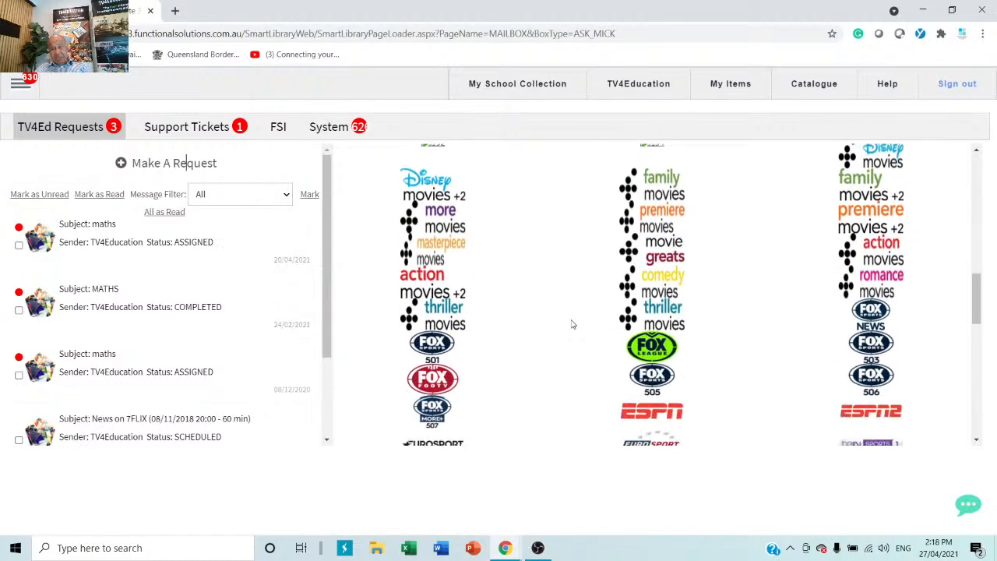
pyautogui.click(662, 274)
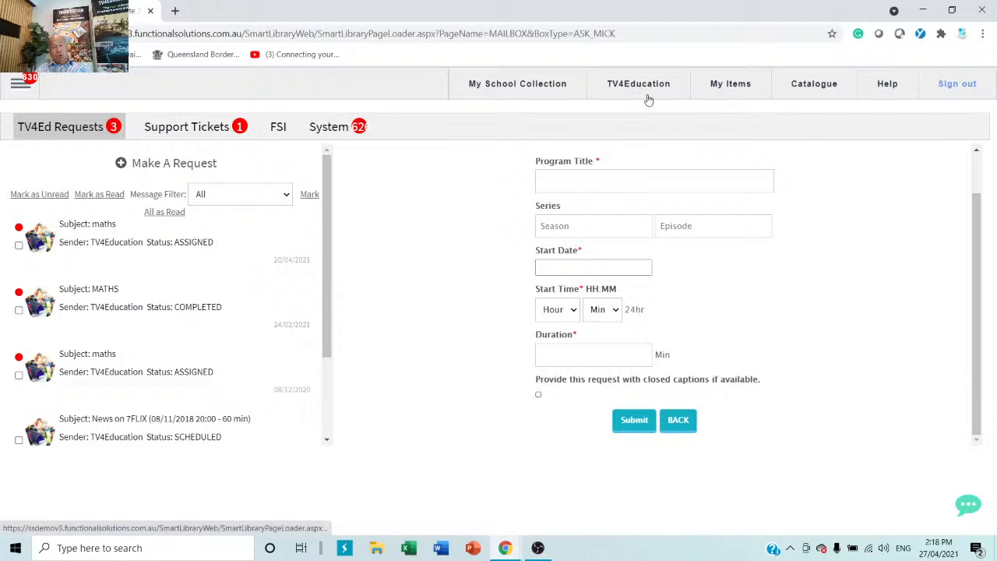
# Go to My School Collection and look through the Patron options in the library admin menu
pyautogui.click(495, 89)
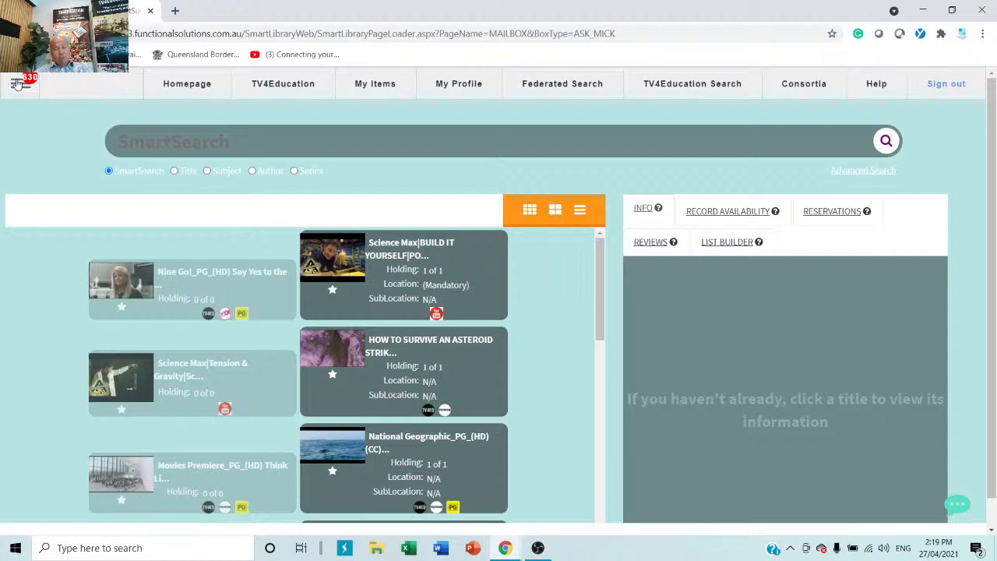
pyautogui.click(17, 84)
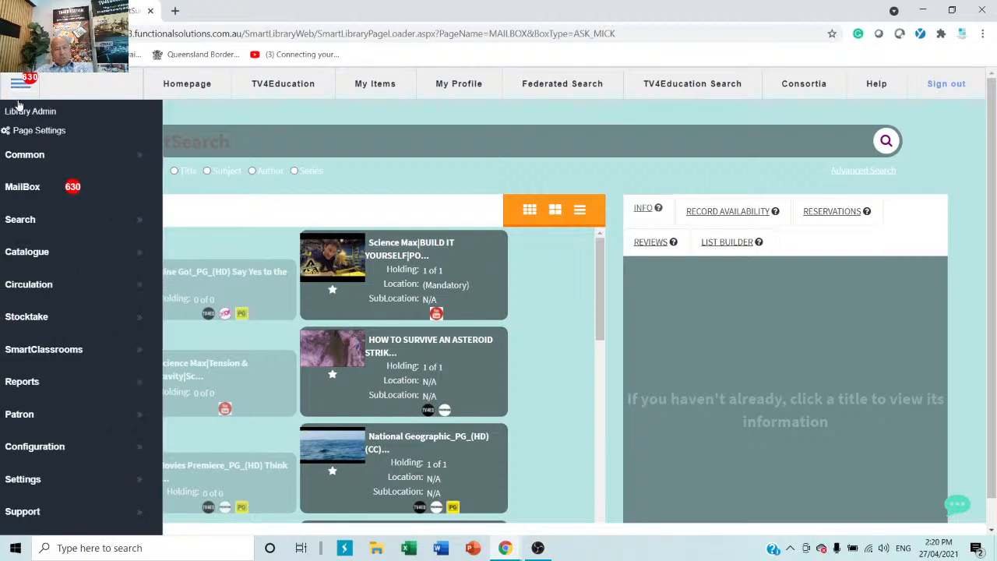
pyautogui.moveTo(71, 415)
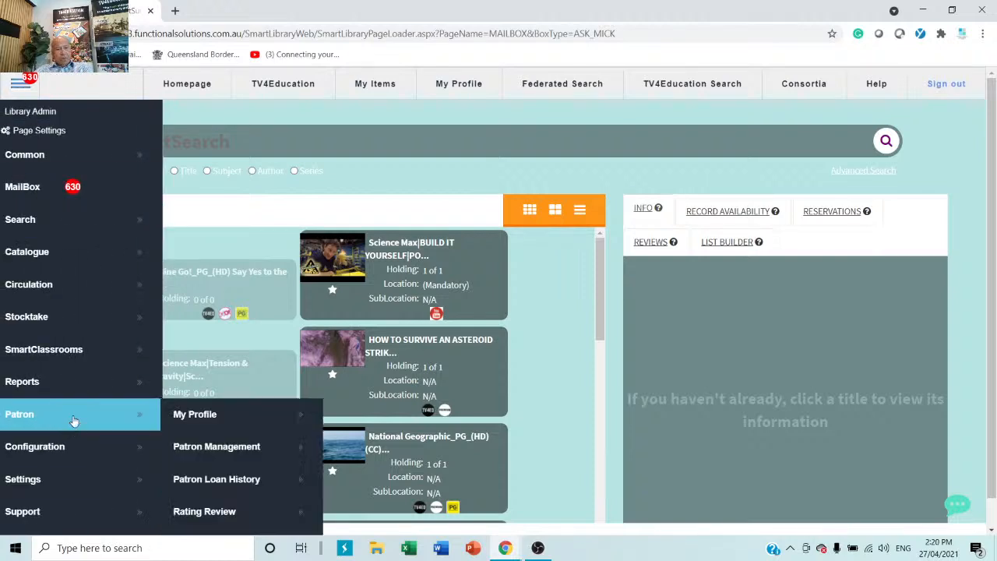
pyautogui.scroll(-2, 242, 475)
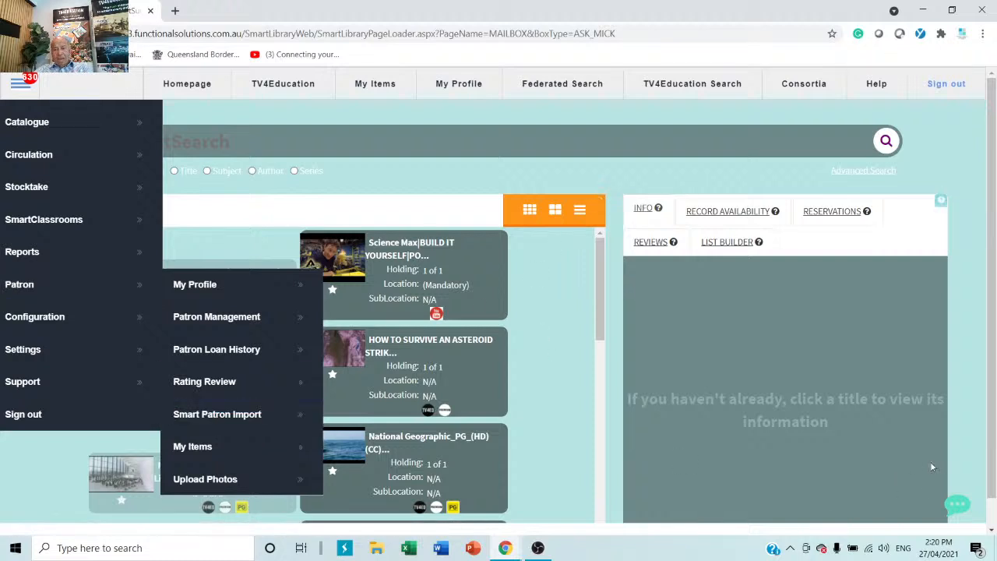
pyautogui.click(956, 468)
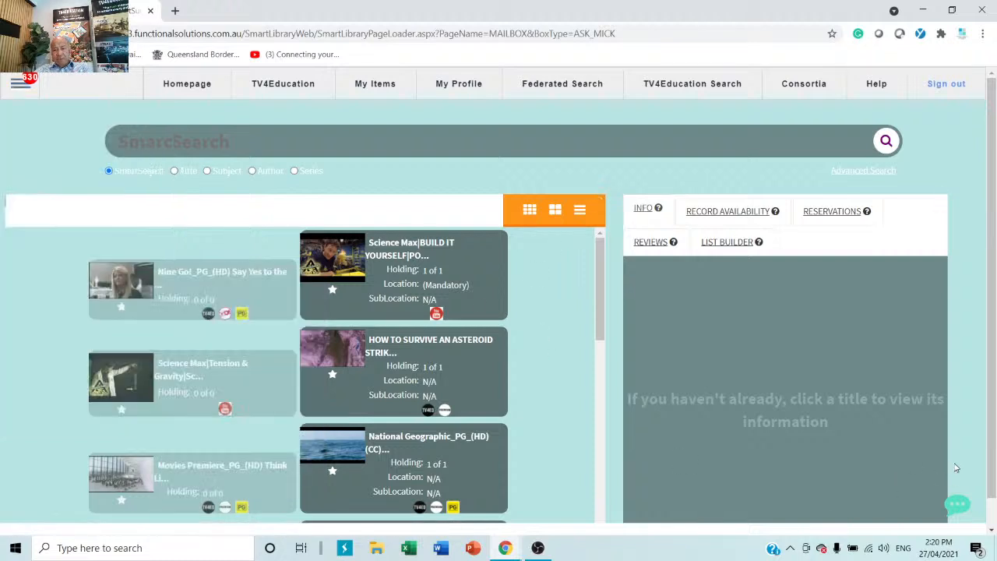
# Open the FSI support chat, and look through the help articles on MailBox before closing the help page
pyautogui.click(957, 508)
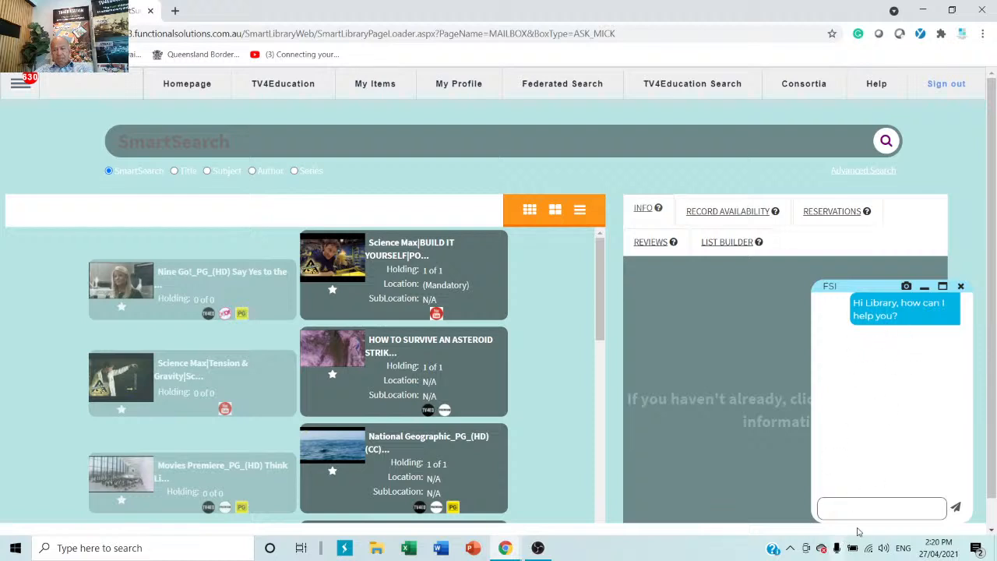
pyautogui.click(874, 504)
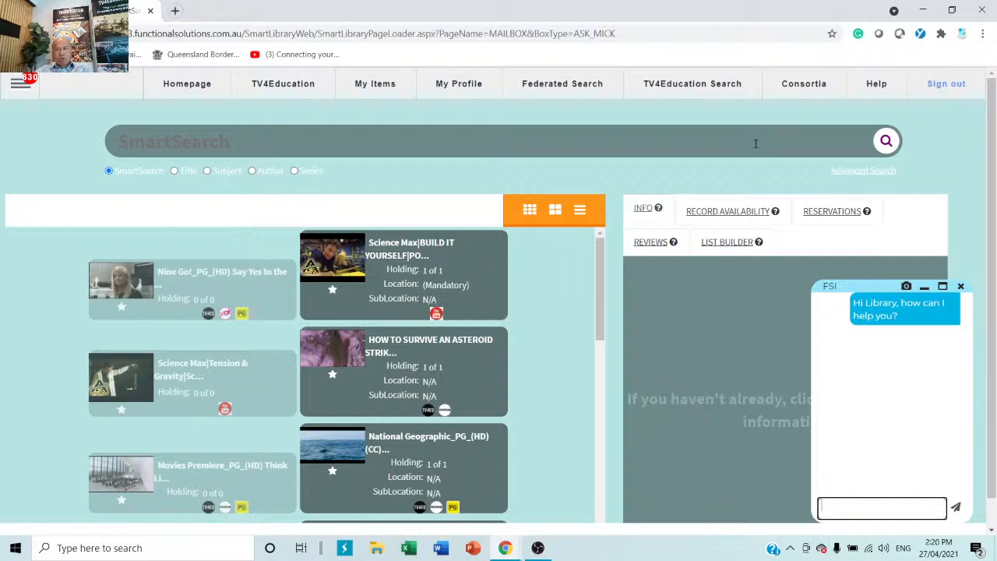
pyautogui.click(873, 88)
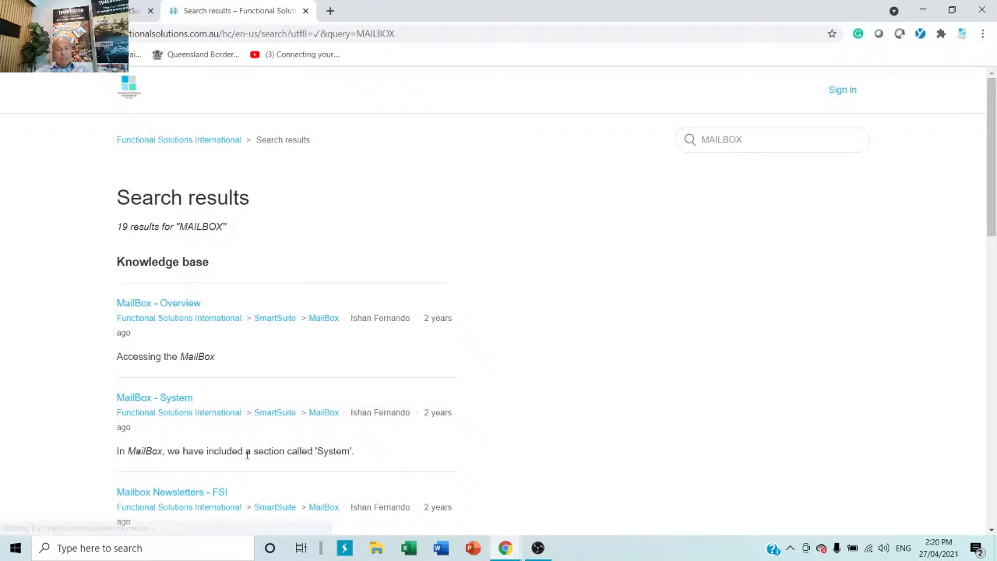
pyautogui.scroll(-4, 231, 397)
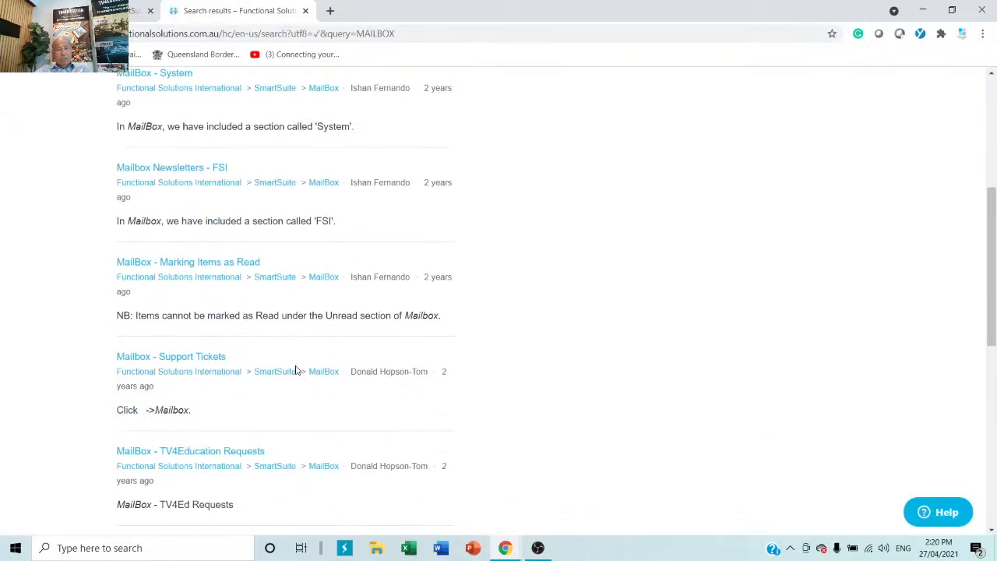
pyautogui.click(305, 10)
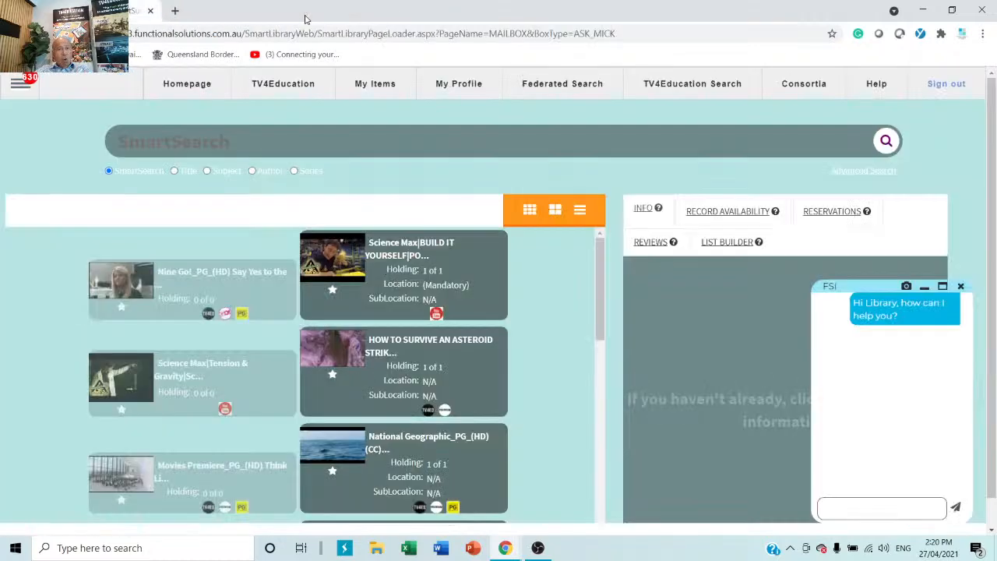
# Look for the sign-out option and sign out of the library account
pyautogui.click(19, 87)
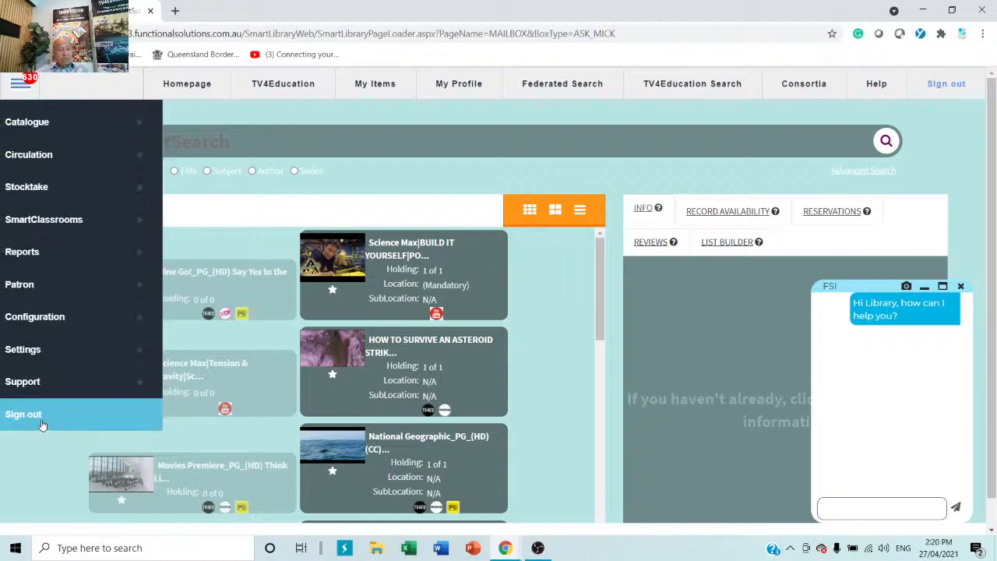
pyautogui.scroll(-1, 16, 413)
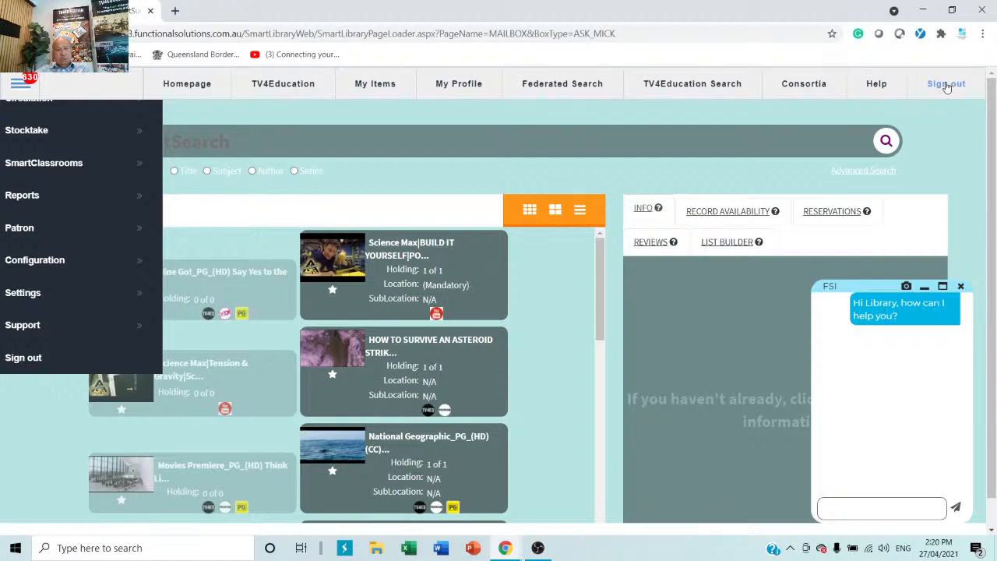
pyautogui.click(946, 87)
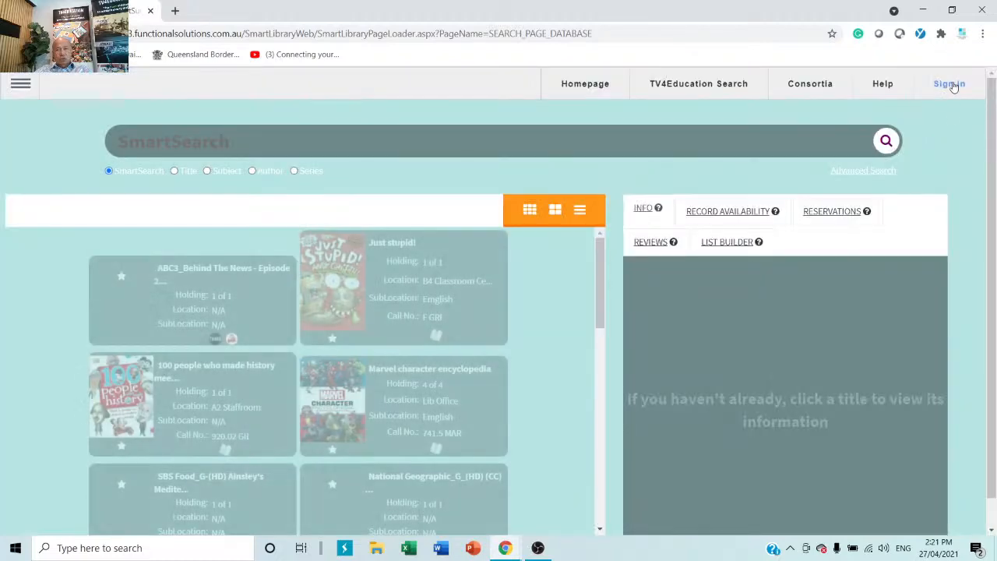
# Open the sign-in form and submit the library account's username
pyautogui.click(951, 84)
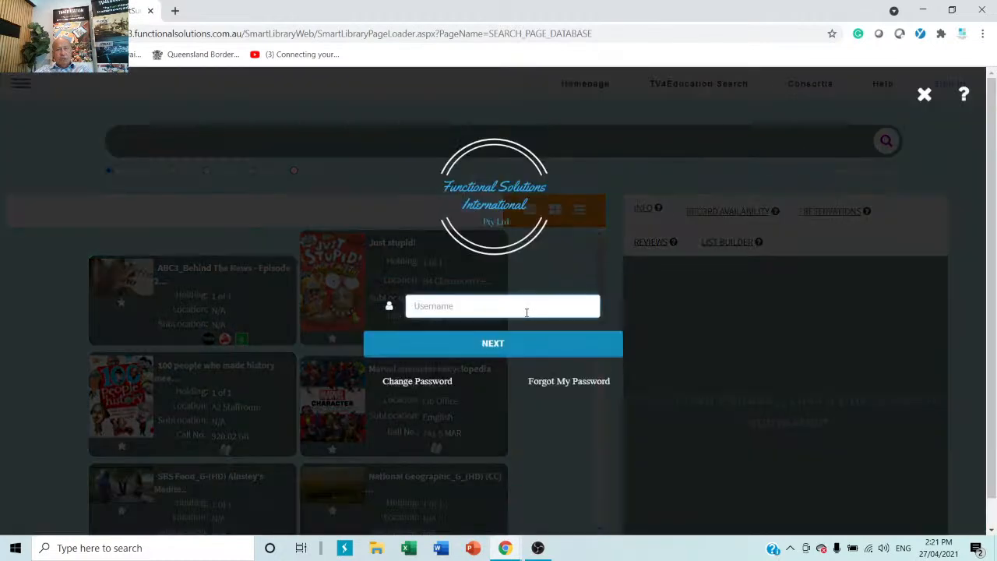
pyautogui.click(527, 312)
pyautogui.write('l')
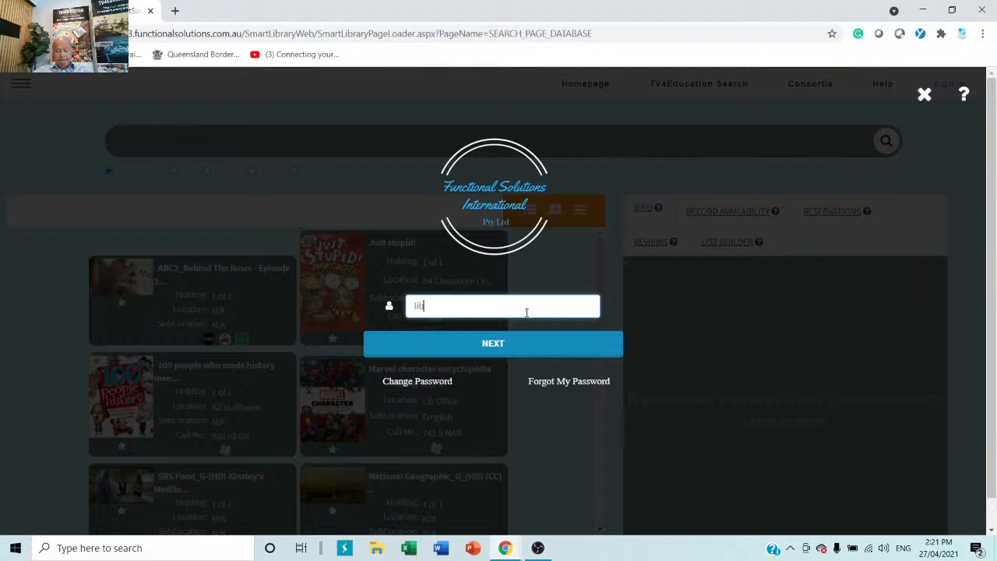
pyautogui.write('ib')
pyautogui.press('Return')
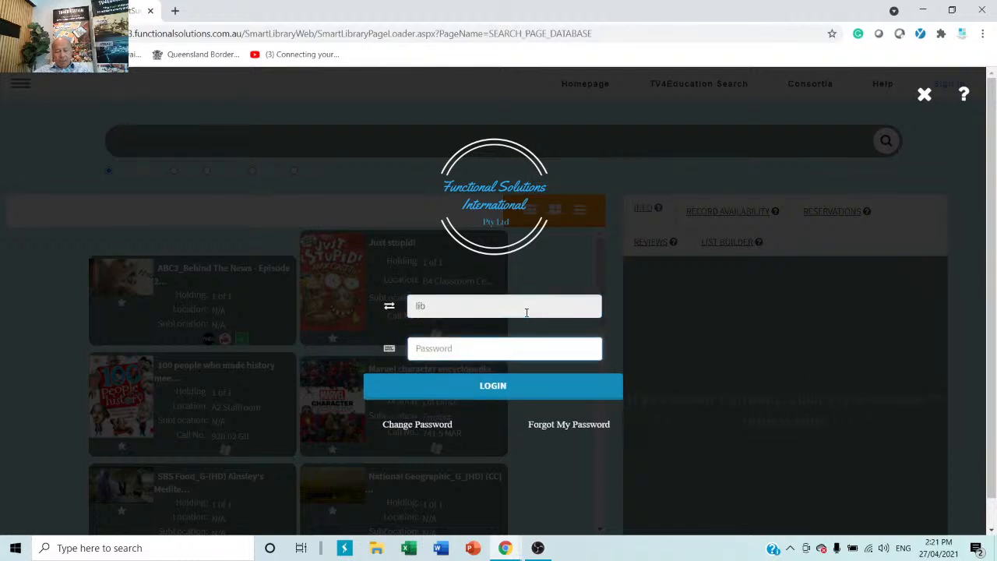
# Try to sign in to the library account by entering its password, clearing and re-entering it before submitting
pyautogui.write('l••••')
pyautogui.hotkey('ctrl', 'a')
pyautogui.press('BackSpace')
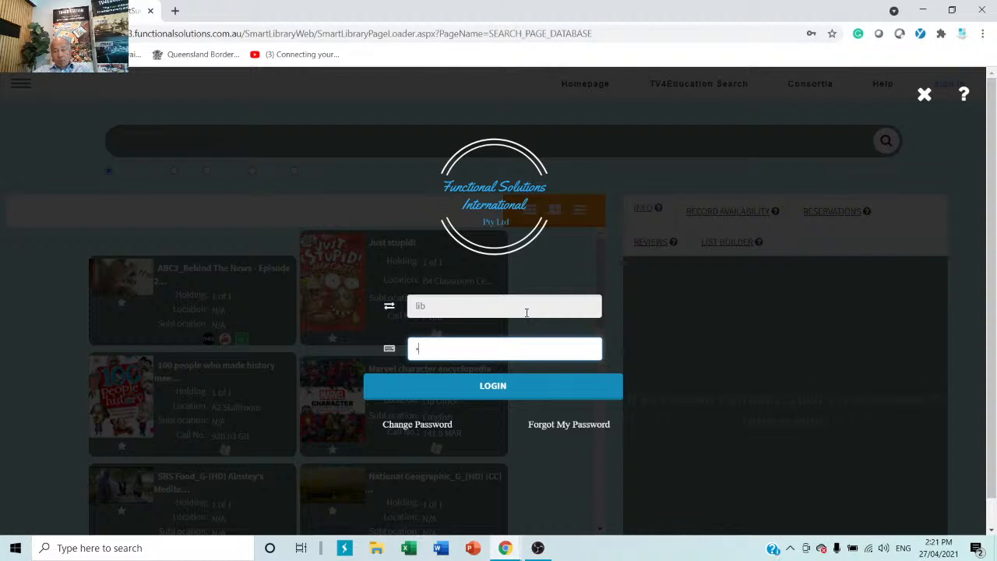
pyautogui.press('BackSpace')
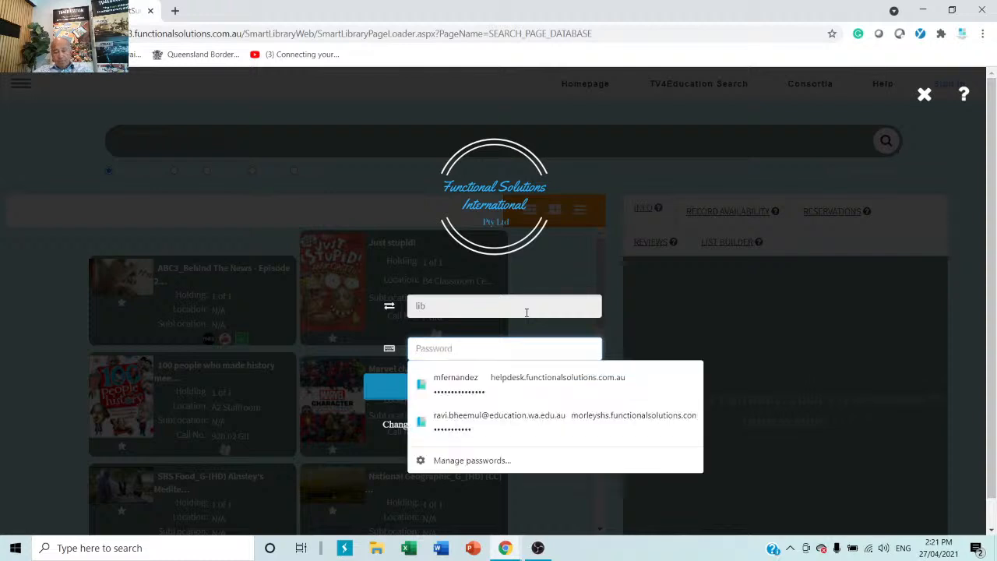
pyautogui.write('••••')
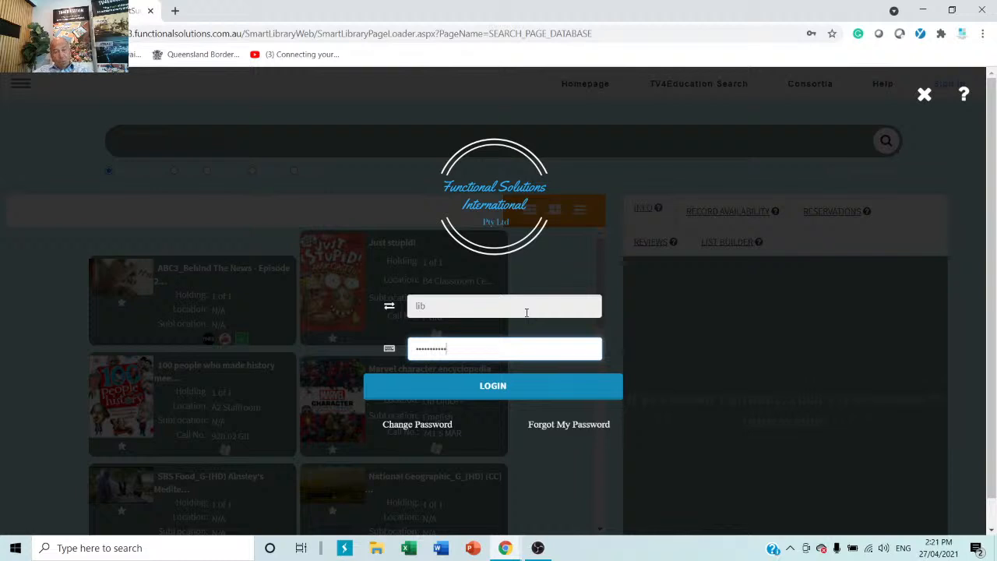
pyautogui.press('Return')
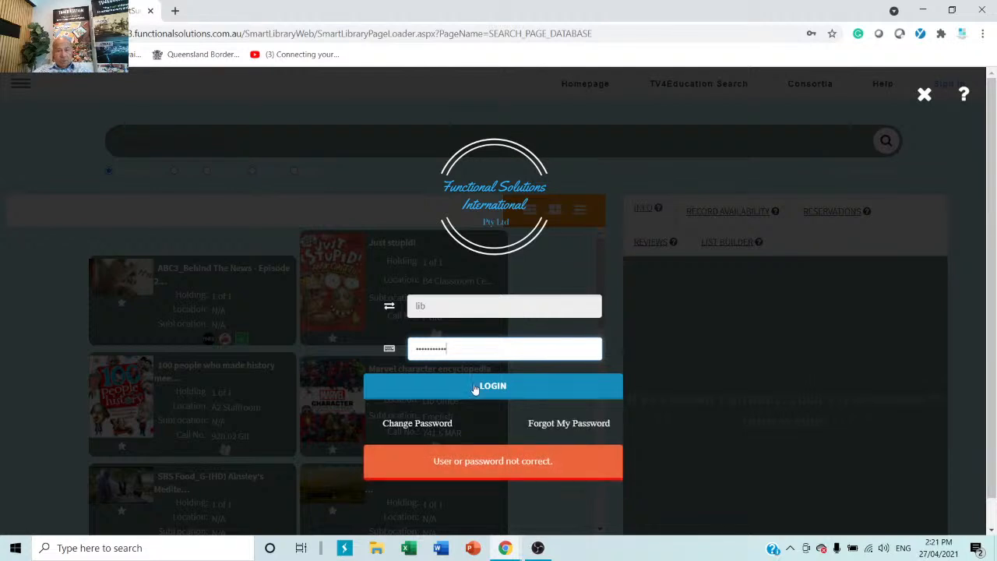
# Replace the rejected entry with the correct account password and sign in to the library
pyautogui.moveTo(471, 351); pyautogui.dragTo(303, 359)
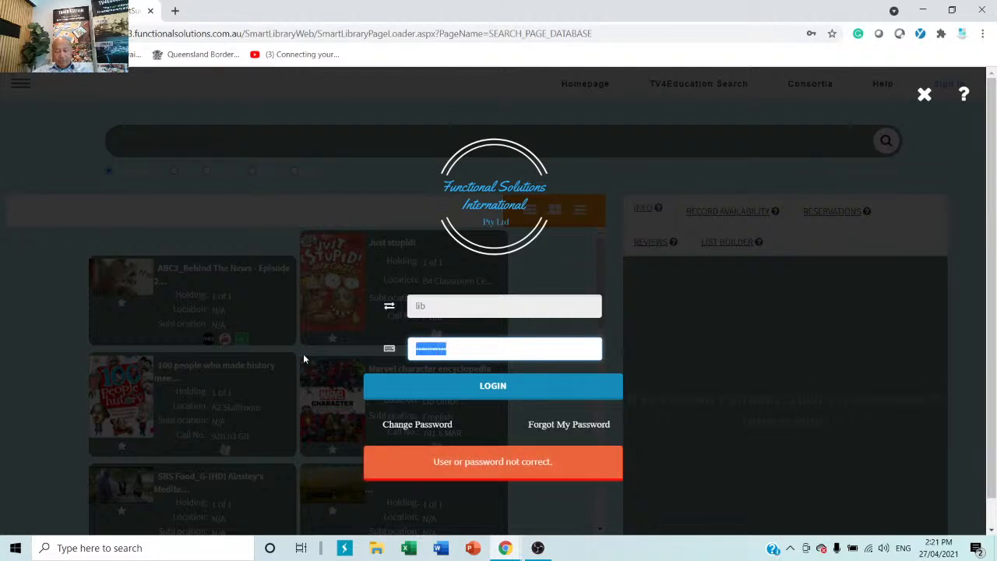
pyautogui.write('****')
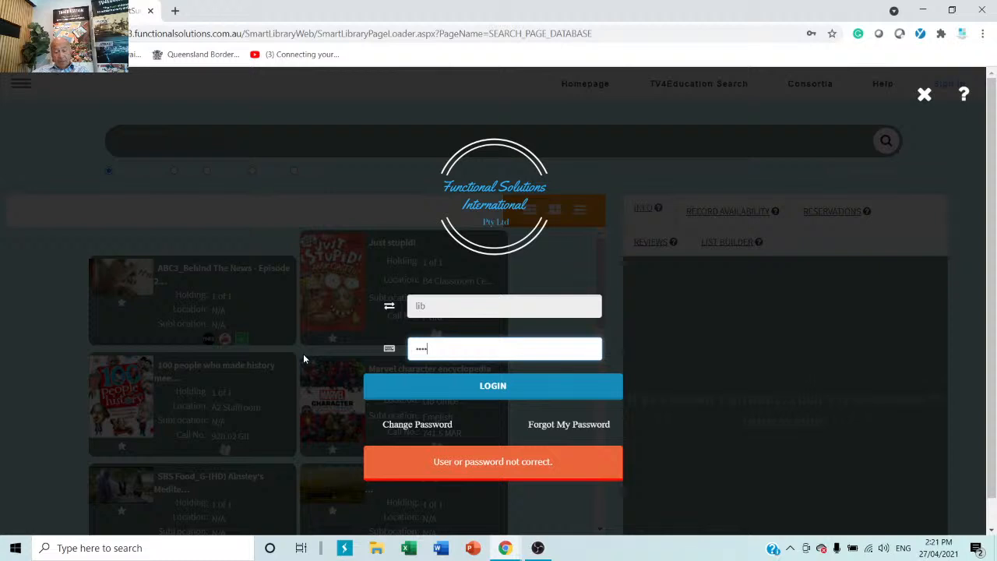
pyautogui.write('*****')
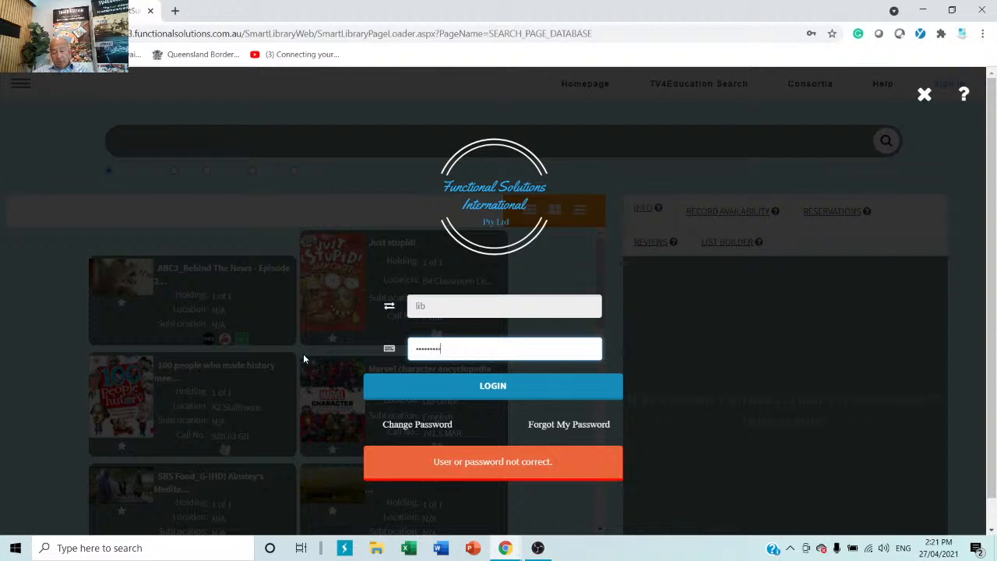
pyautogui.write('***')
pyautogui.press('Return')
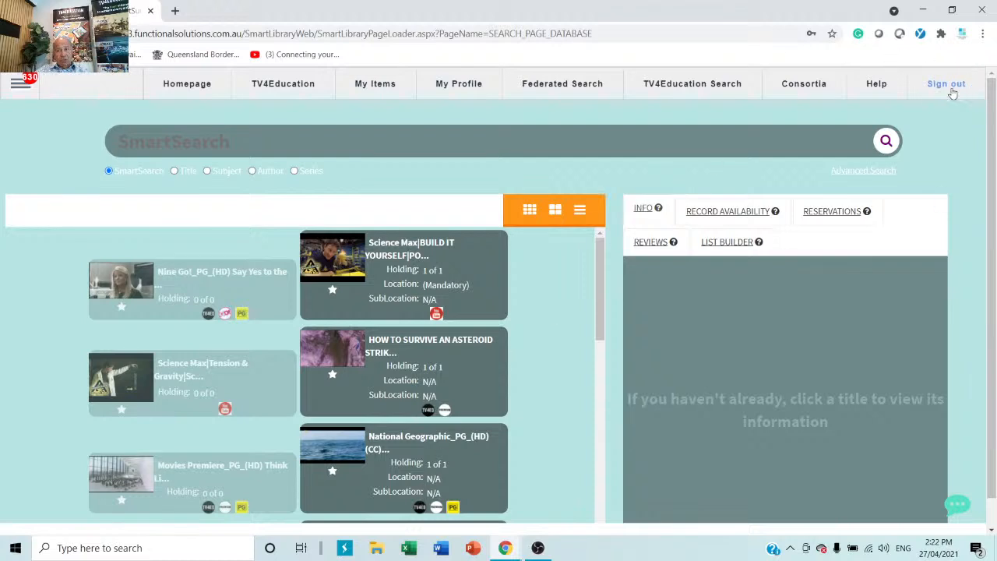
# Look through the Support options in the library admin menu, from Contact Support to Quick Start Guide
pyautogui.click(17, 86)
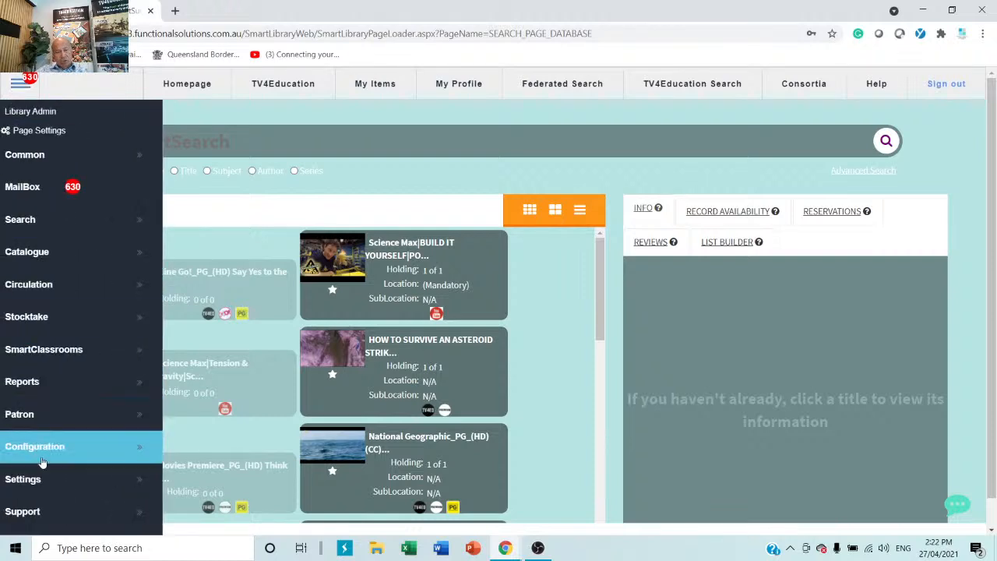
pyautogui.click(35, 511)
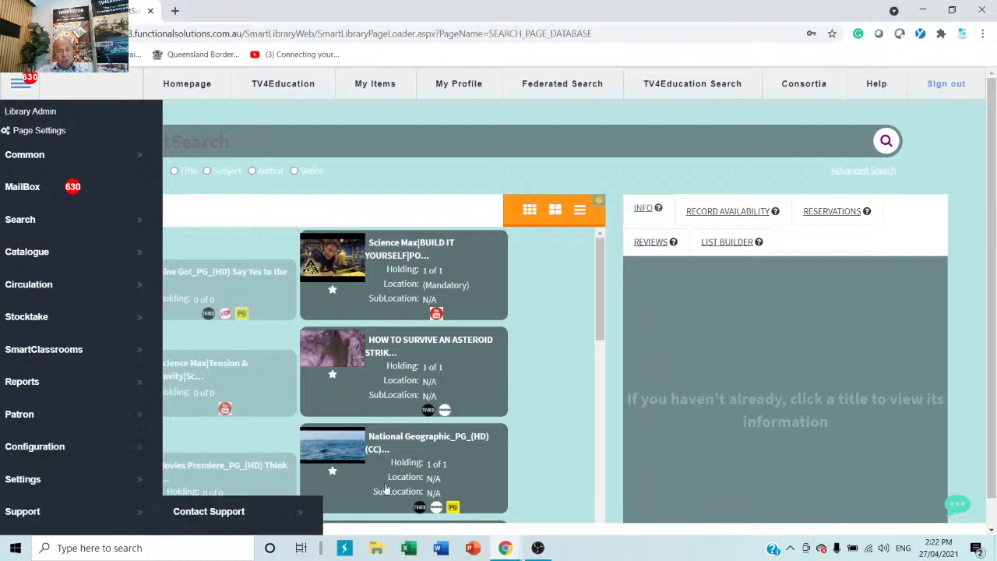
pyautogui.scroll(-5, 384, 491)
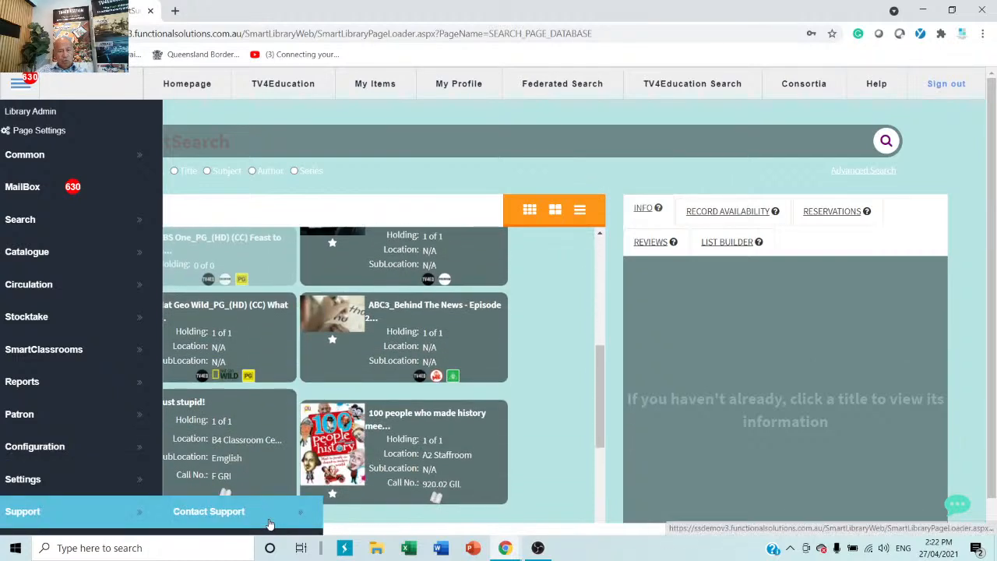
pyautogui.scroll(-3, 270, 524)
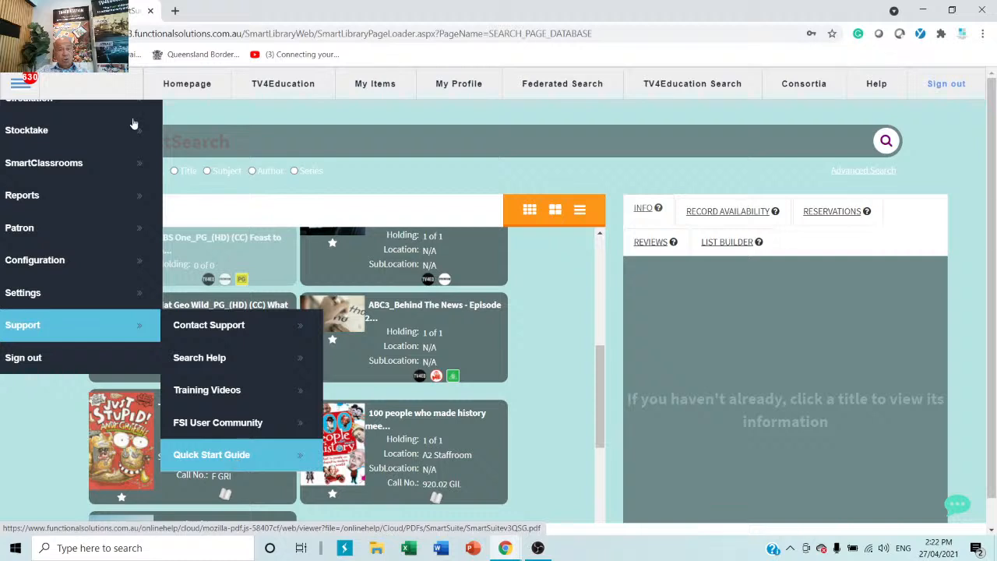
# Open youtube.com.au in a new browser tab
pyautogui.click(176, 11)
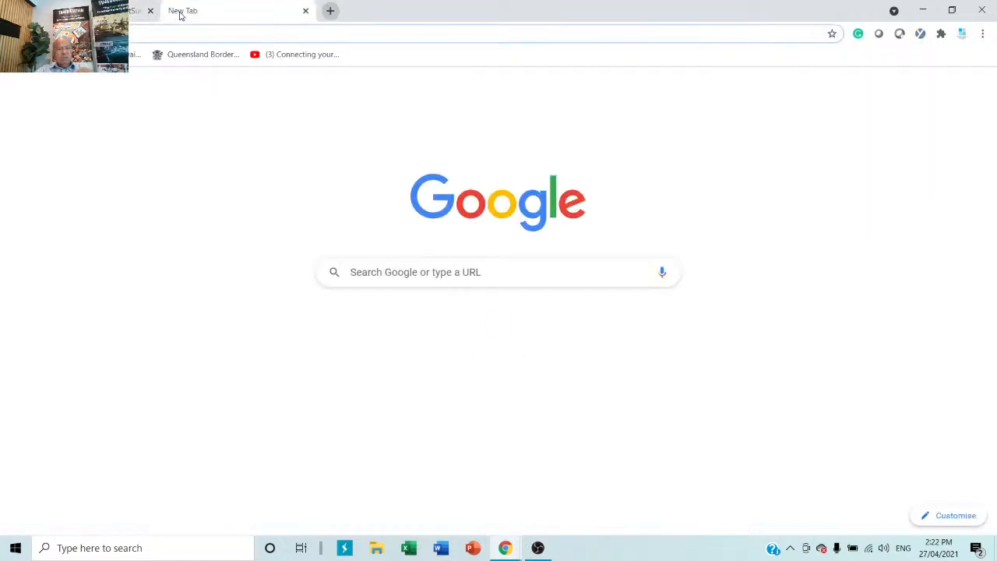
pyautogui.write('you')
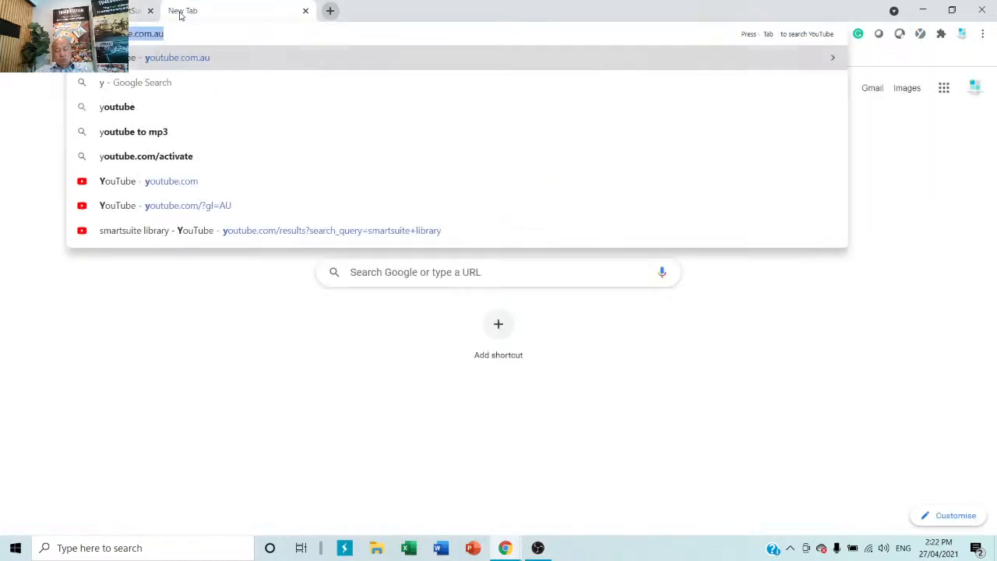
pyautogui.write('tube')
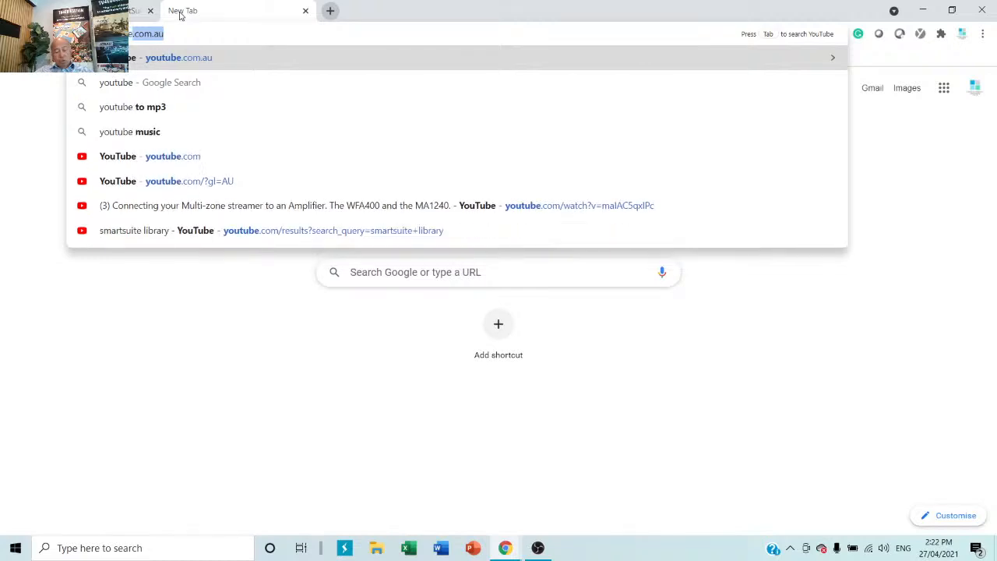
pyautogui.write('.com.au')
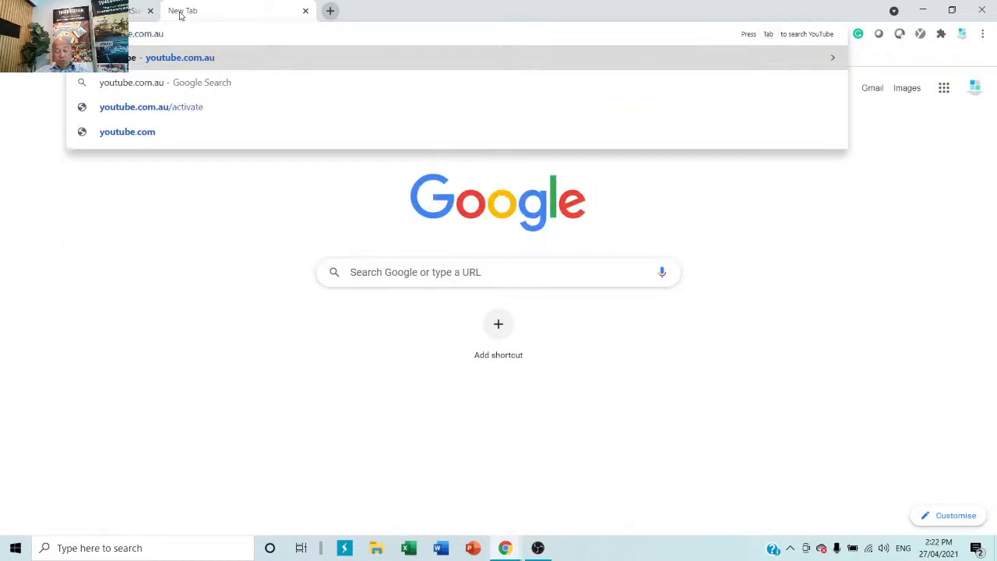
pyautogui.press('Return')
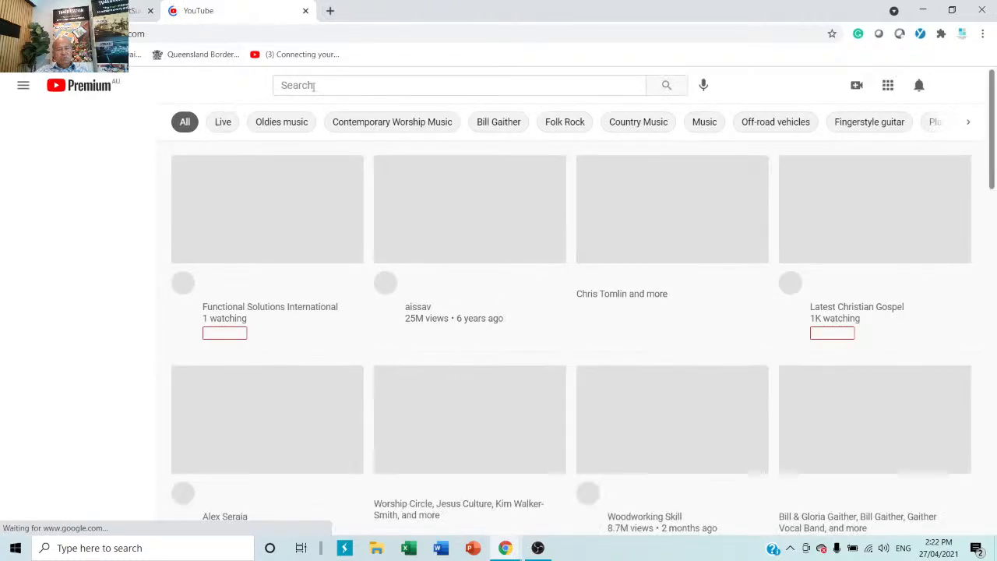
# Search YouTube for tv4education, look through the training videos in the results, and return to the library page
pyautogui.click(313, 85)
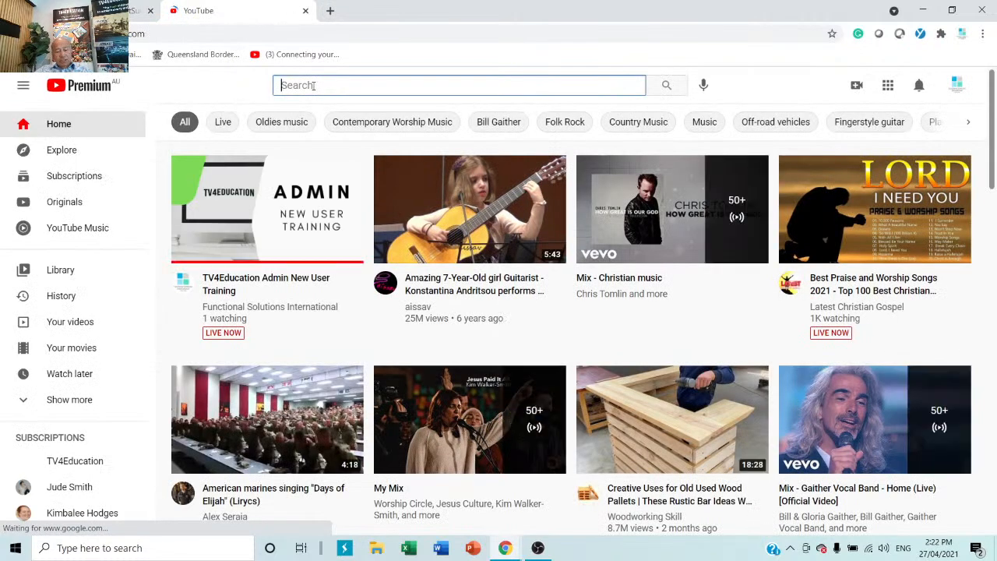
pyautogui.write('tv4')
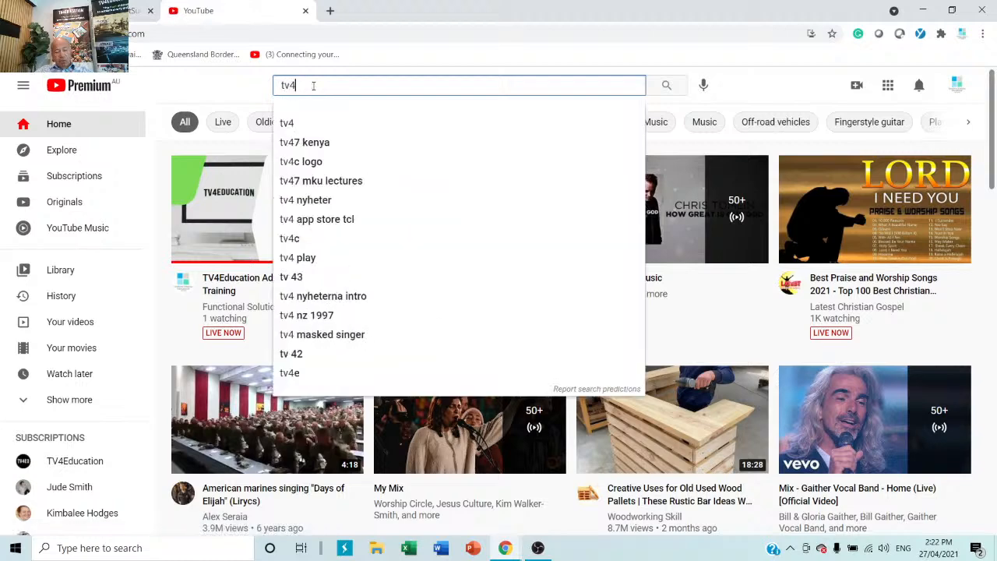
pyautogui.write('educat')
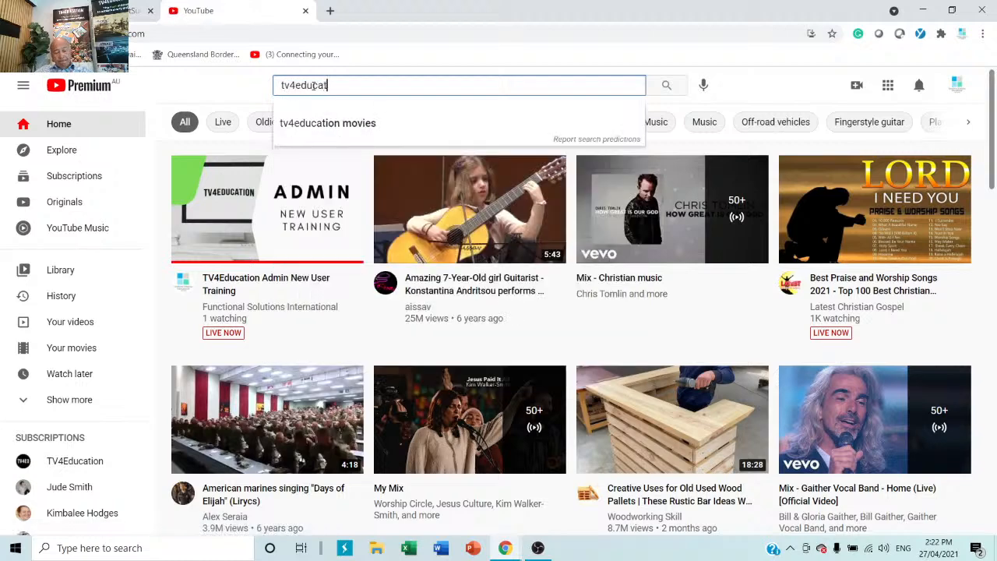
pyautogui.write('ion')
pyautogui.press('Return')
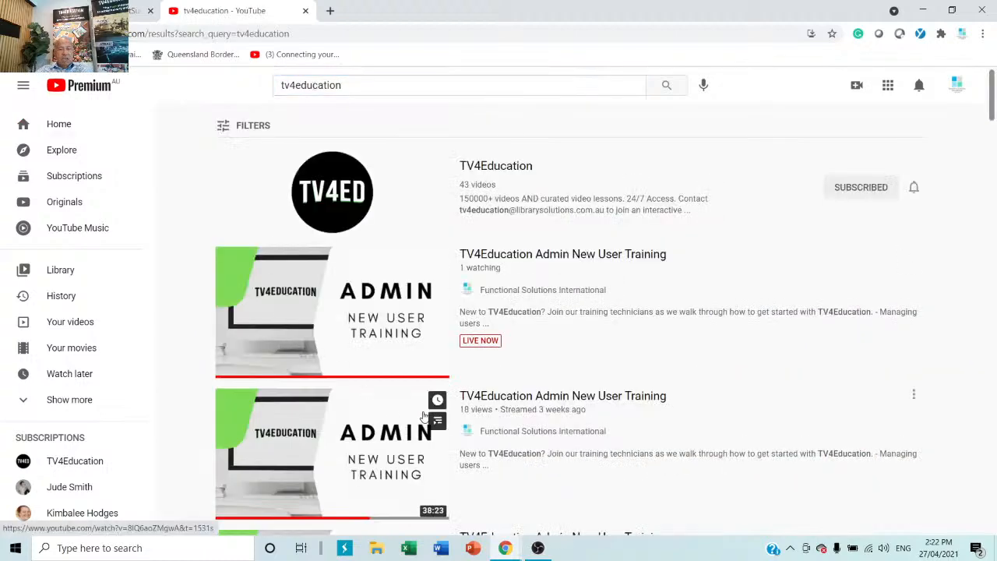
pyautogui.scroll(-10, 439, 405)
pyautogui.scroll(-8, 441, 406)
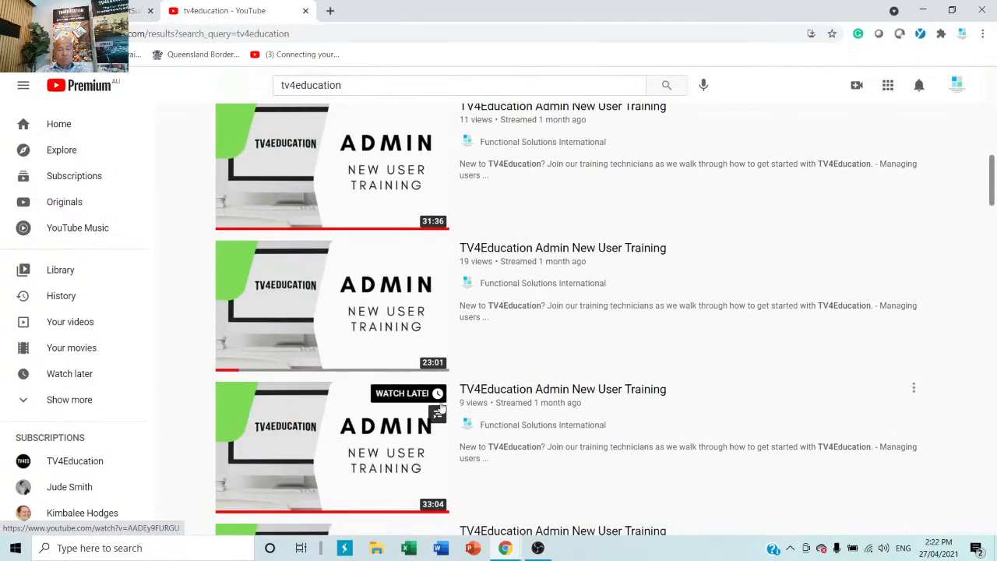
pyautogui.scroll(-10, 440, 407)
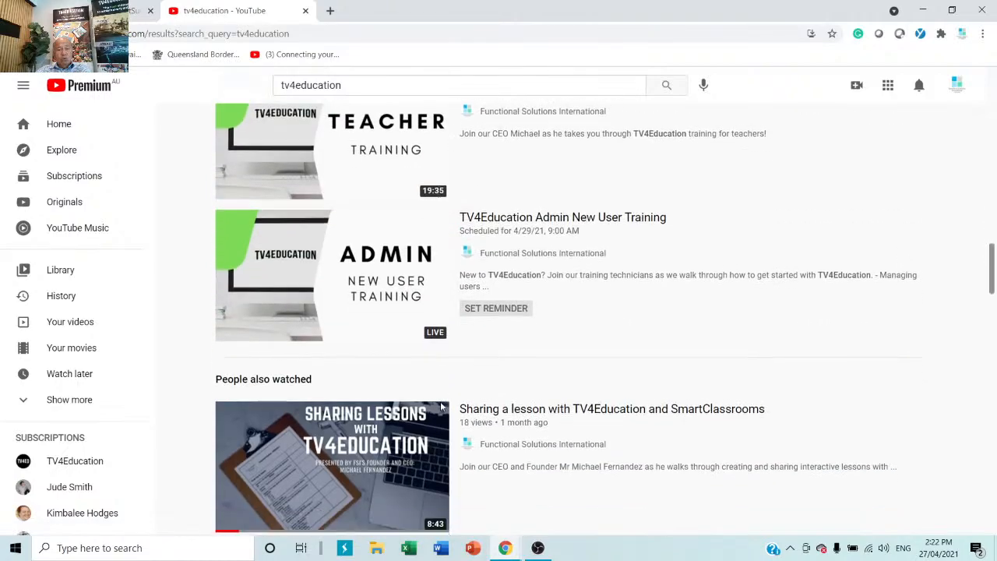
pyautogui.scroll(-9, 440, 406)
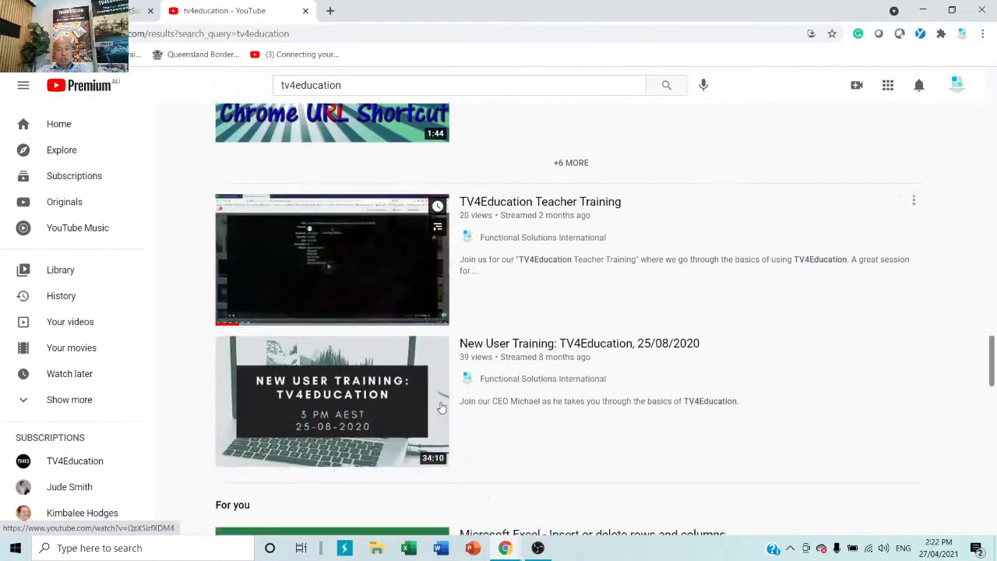
pyautogui.scroll(-5, 440, 406)
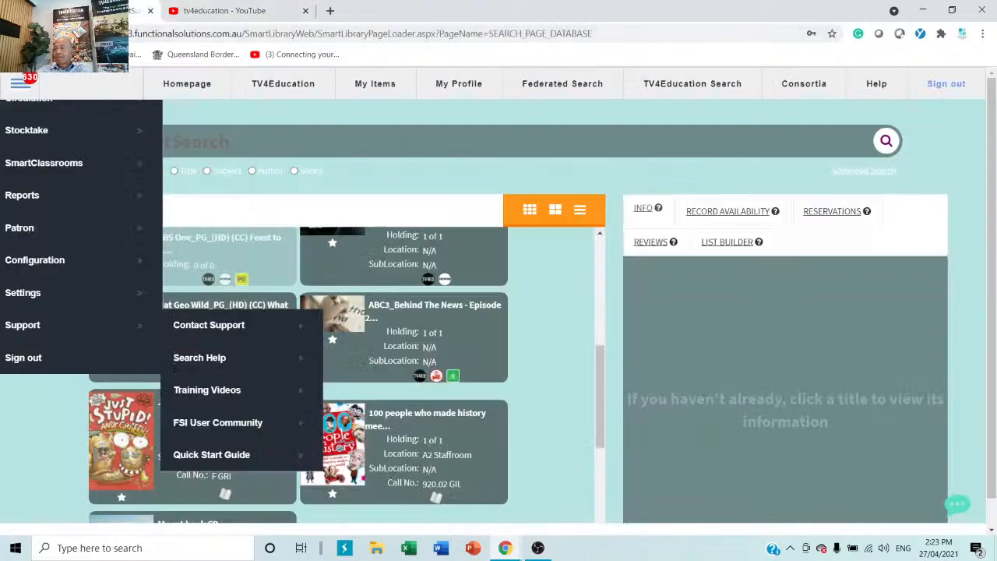
pyautogui.hotkey('alt', 'Tab')
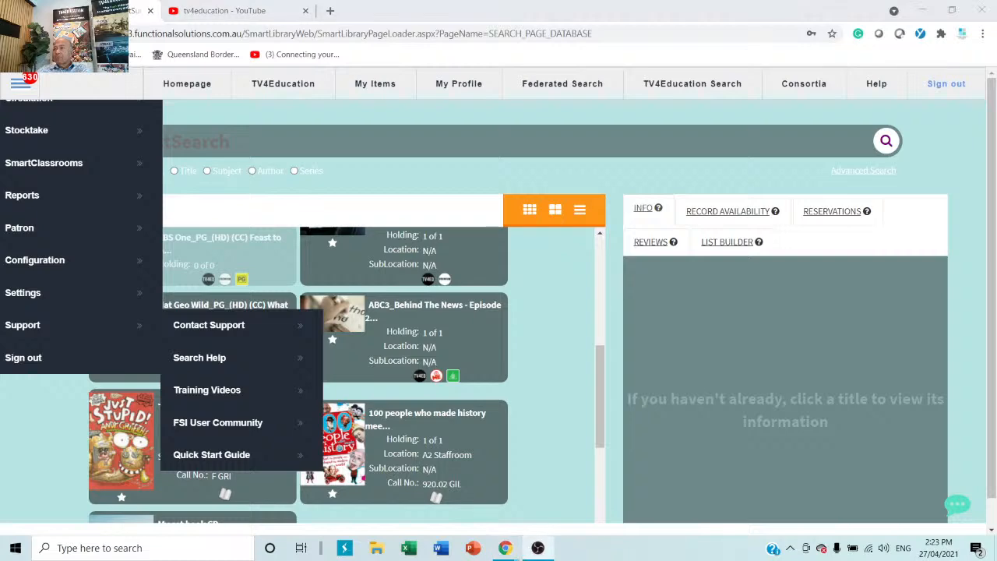